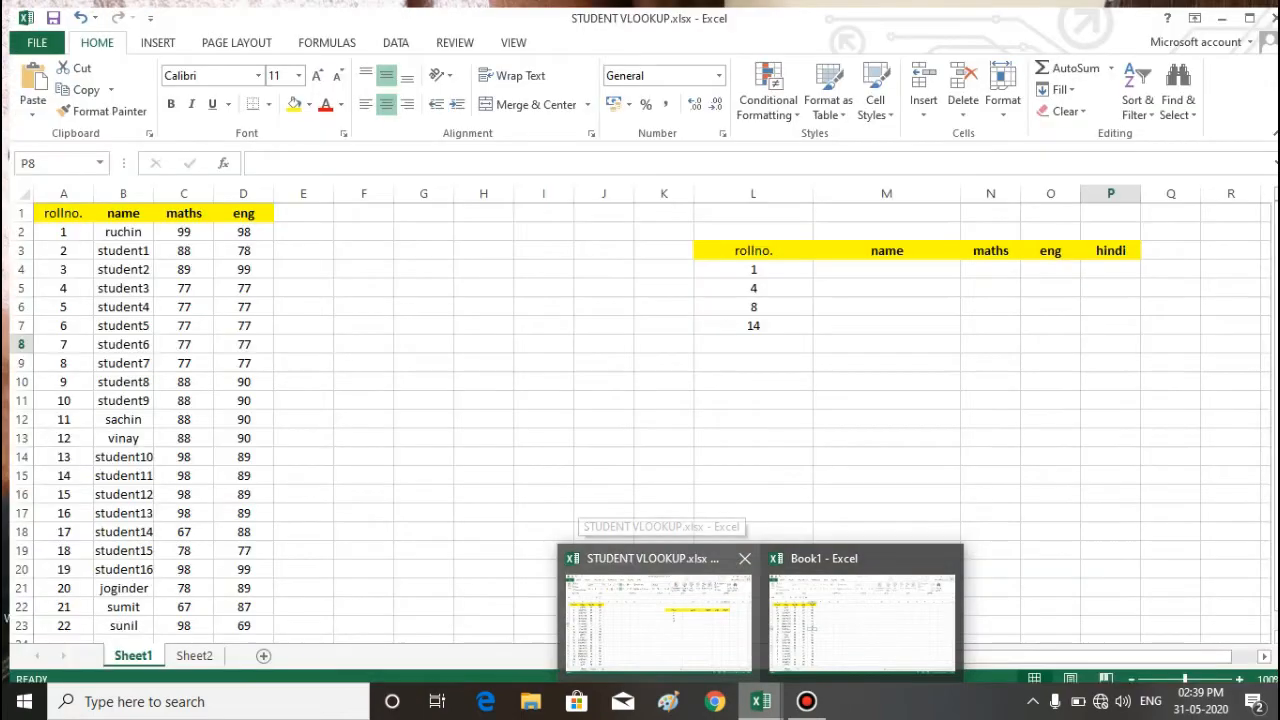
Step: Switch to the STUDENT VLOOKUP.xlsx workbook in Excel
click(658, 622)
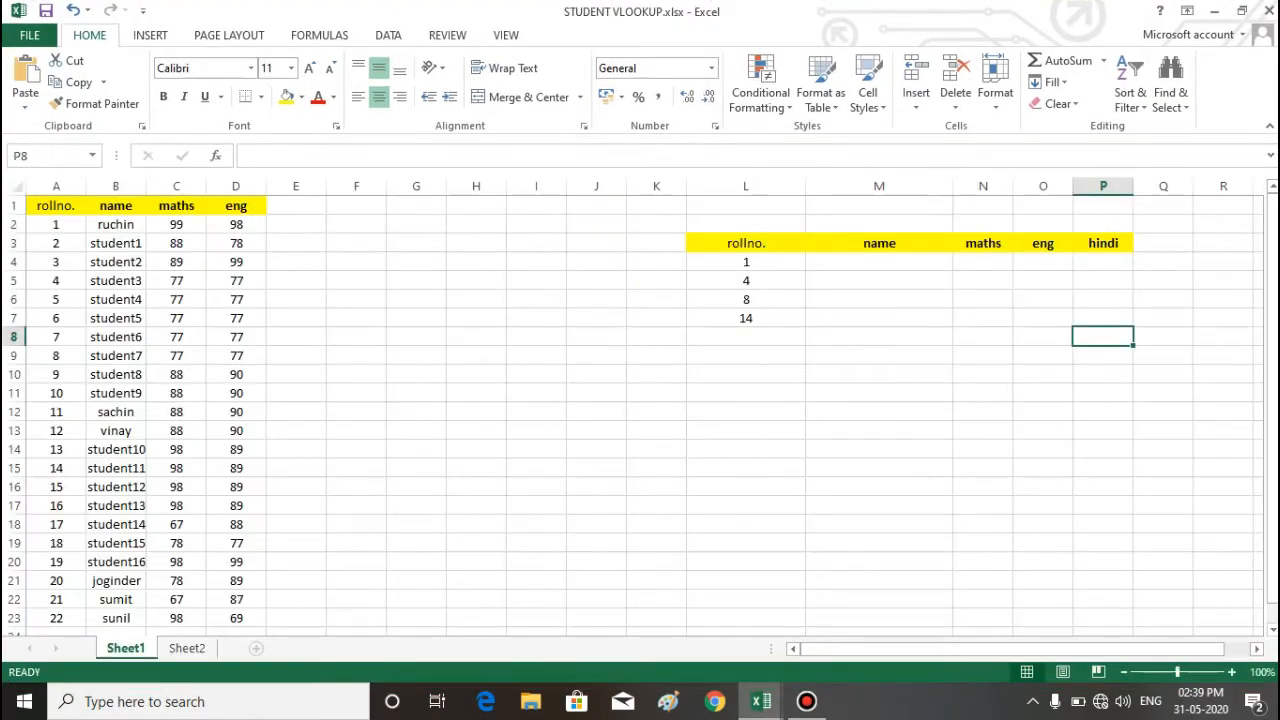
click(879, 281)
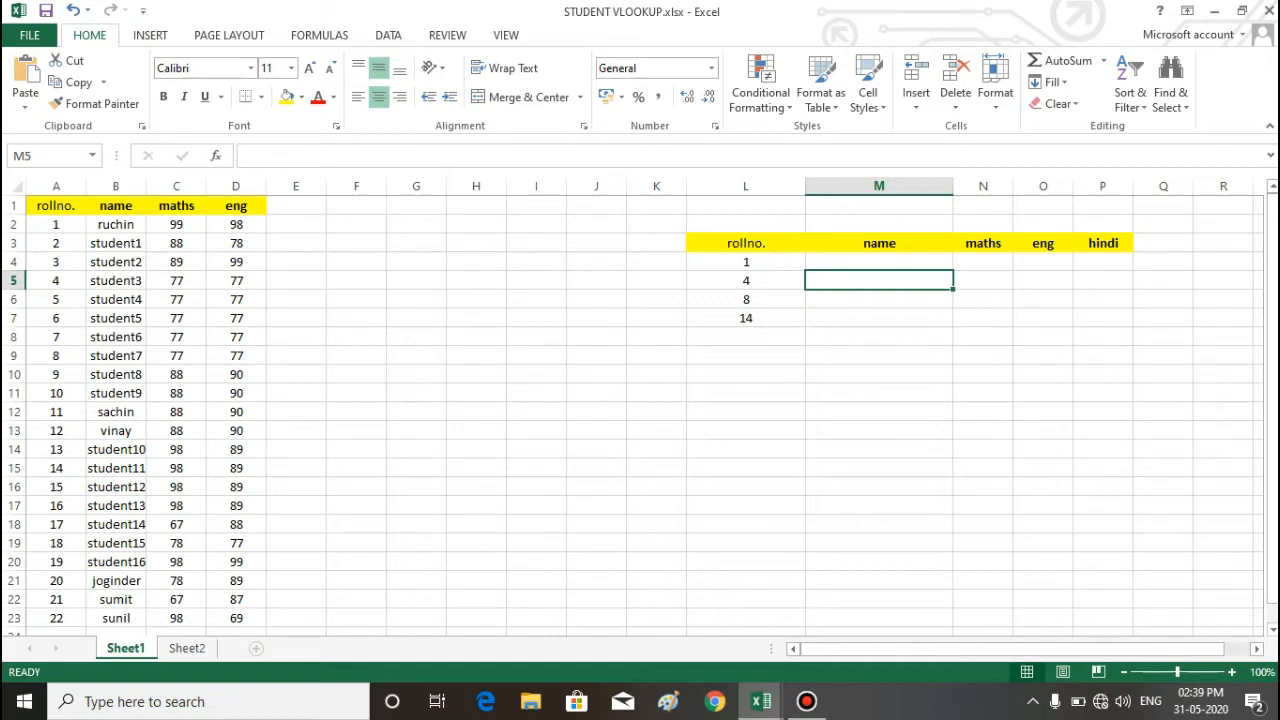
drag(295, 299, 536, 449)
click(745, 506)
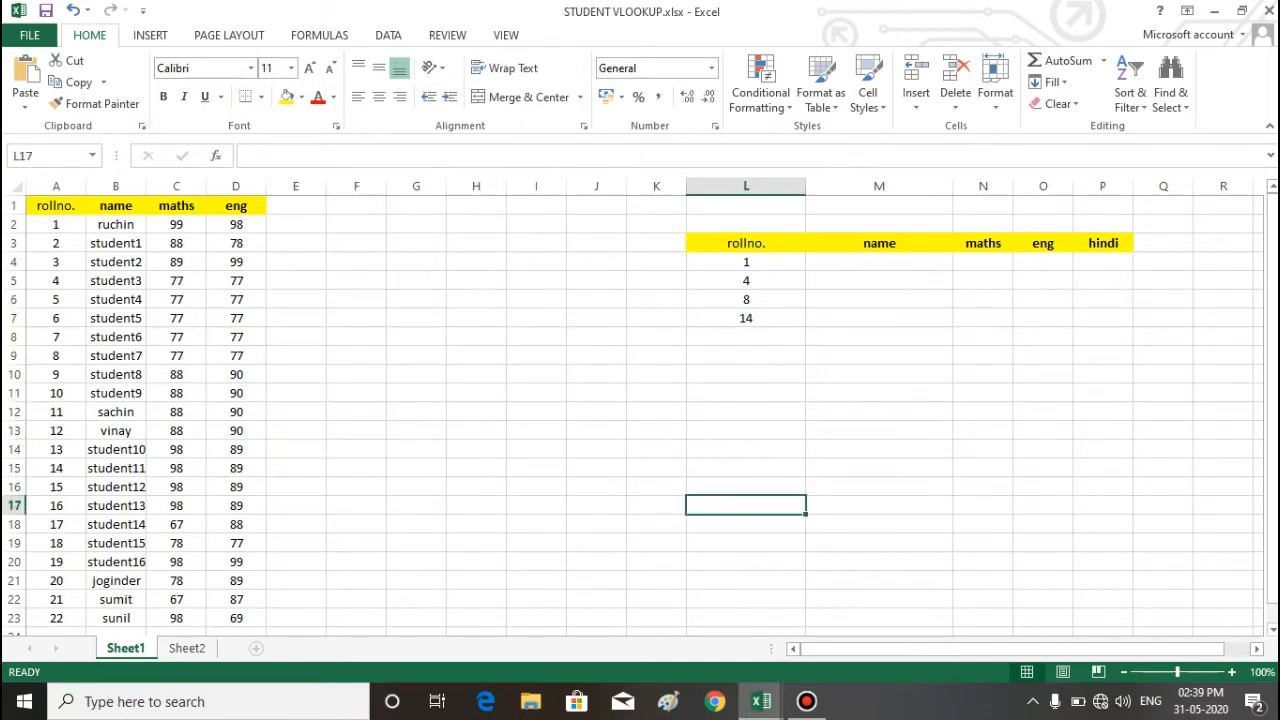
Step: Compare the student marks table on Sheet2 with the one on Sheet1, and return to Sheet1
click(187, 648)
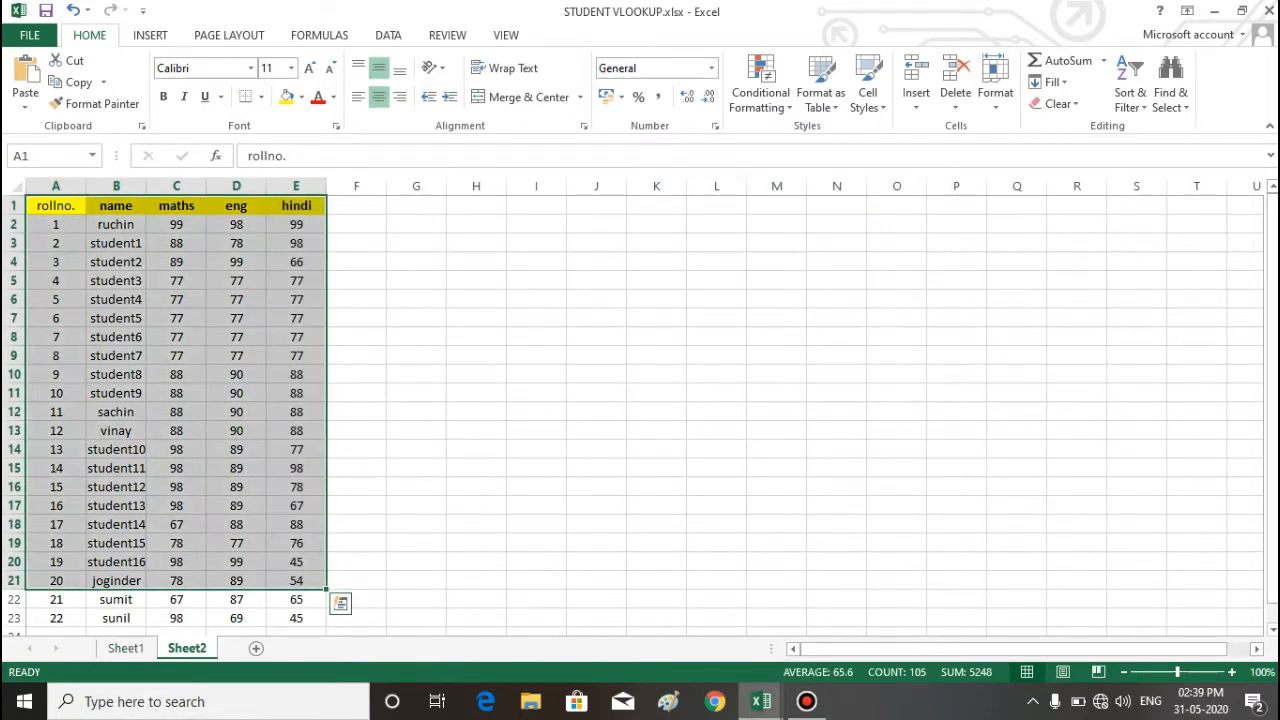
click(536, 449)
click(126, 648)
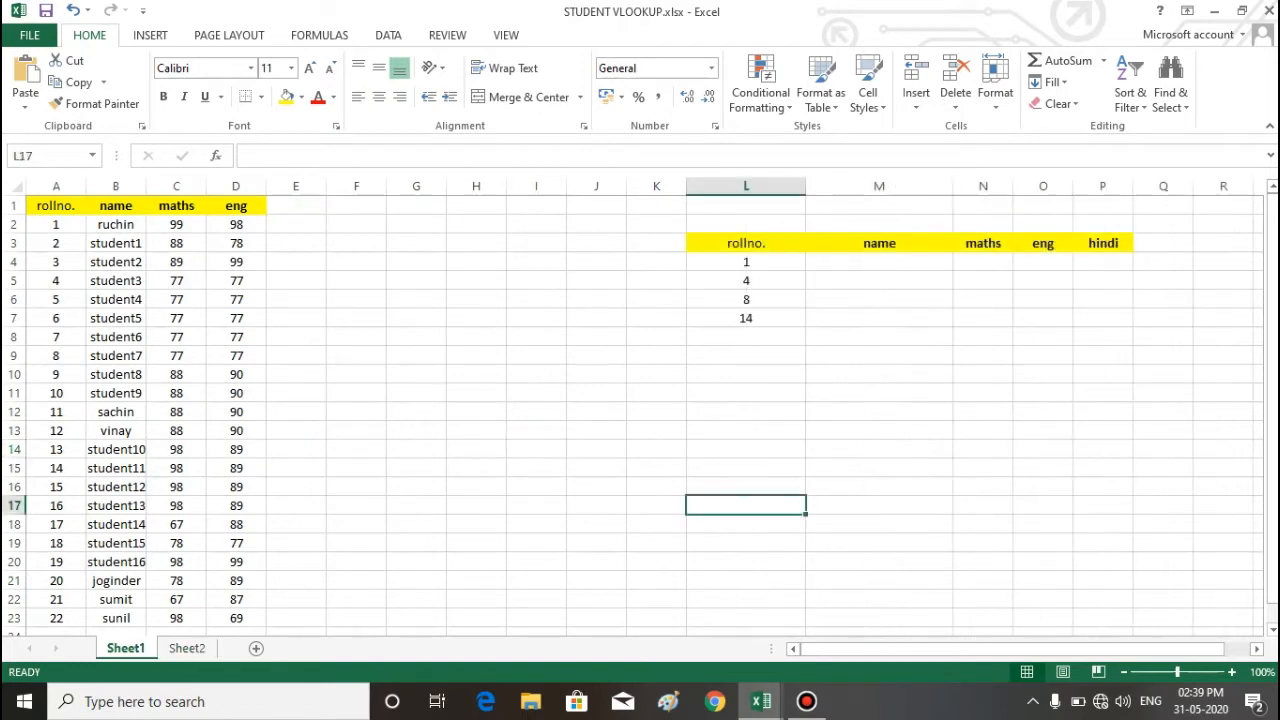
click(187, 648)
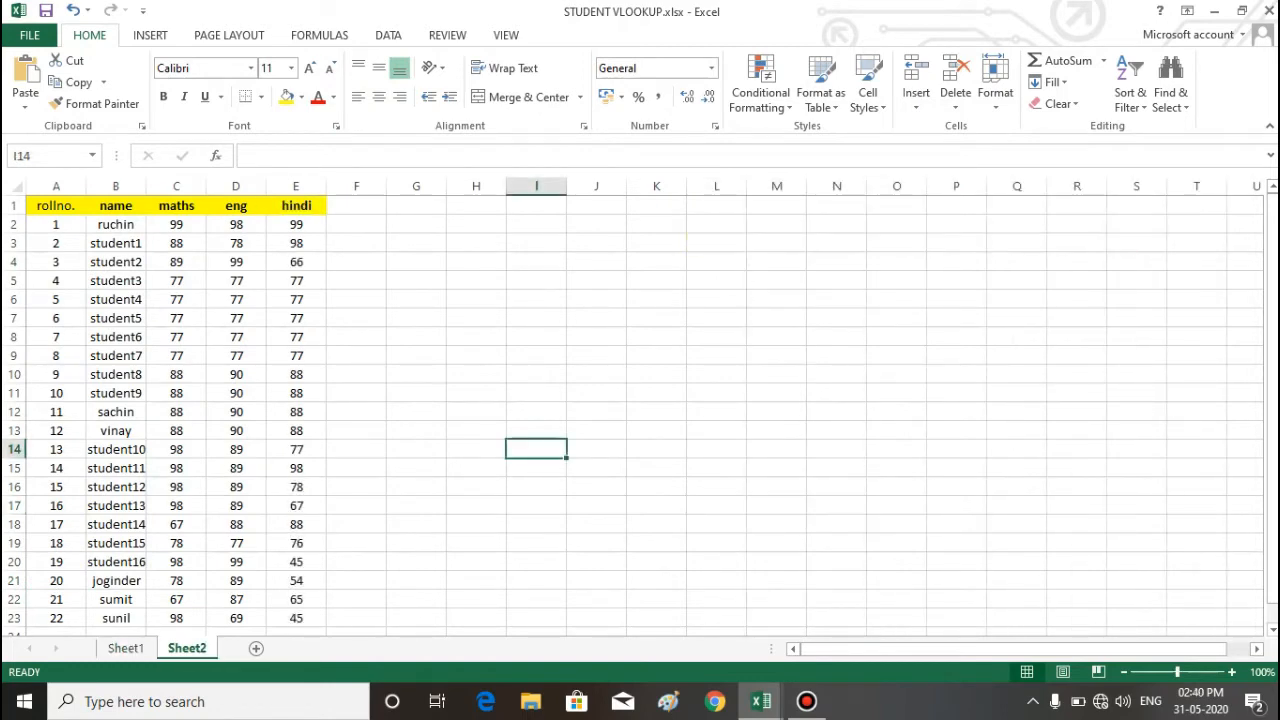
click(126, 648)
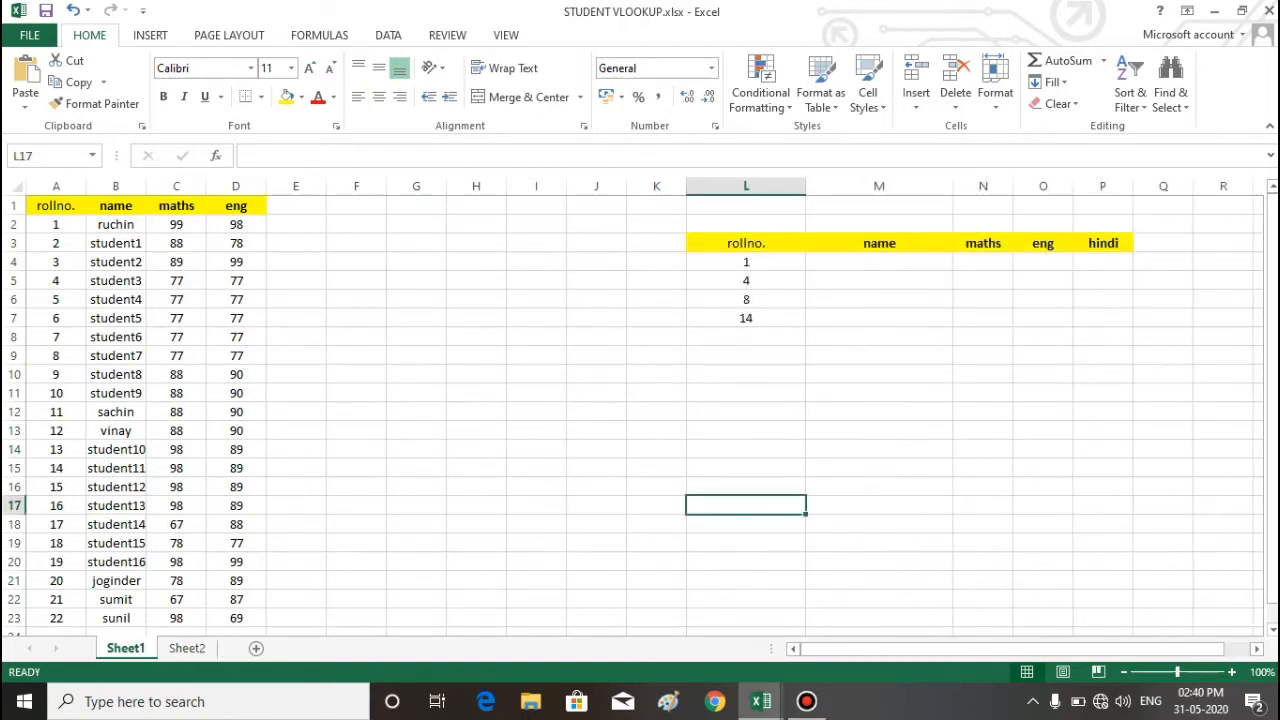
click(656, 412)
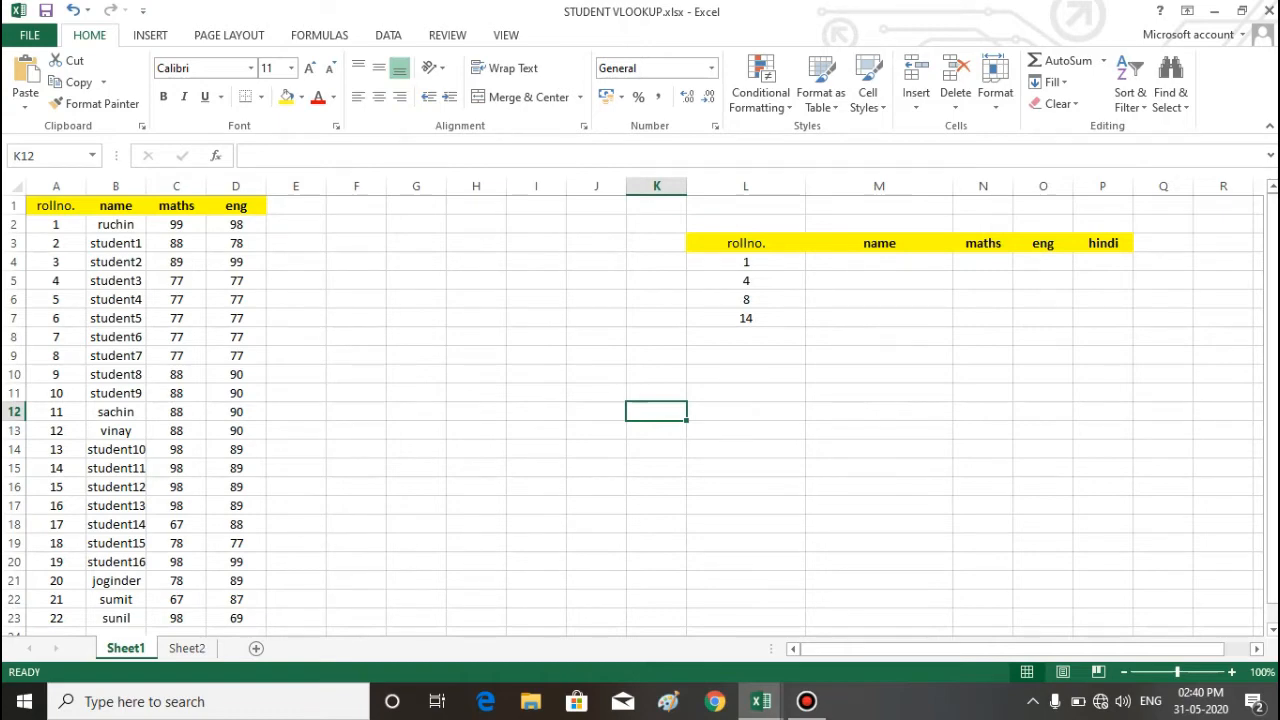
drag(536, 205, 536, 487)
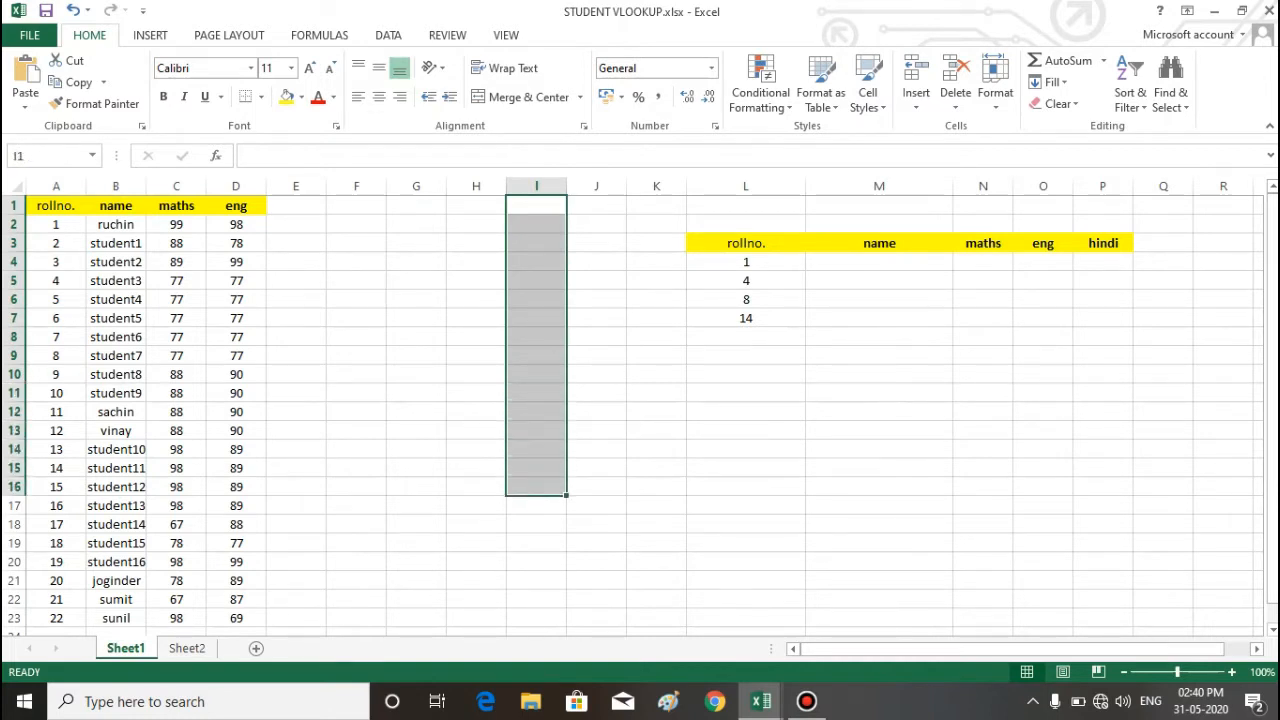
click(879, 318)
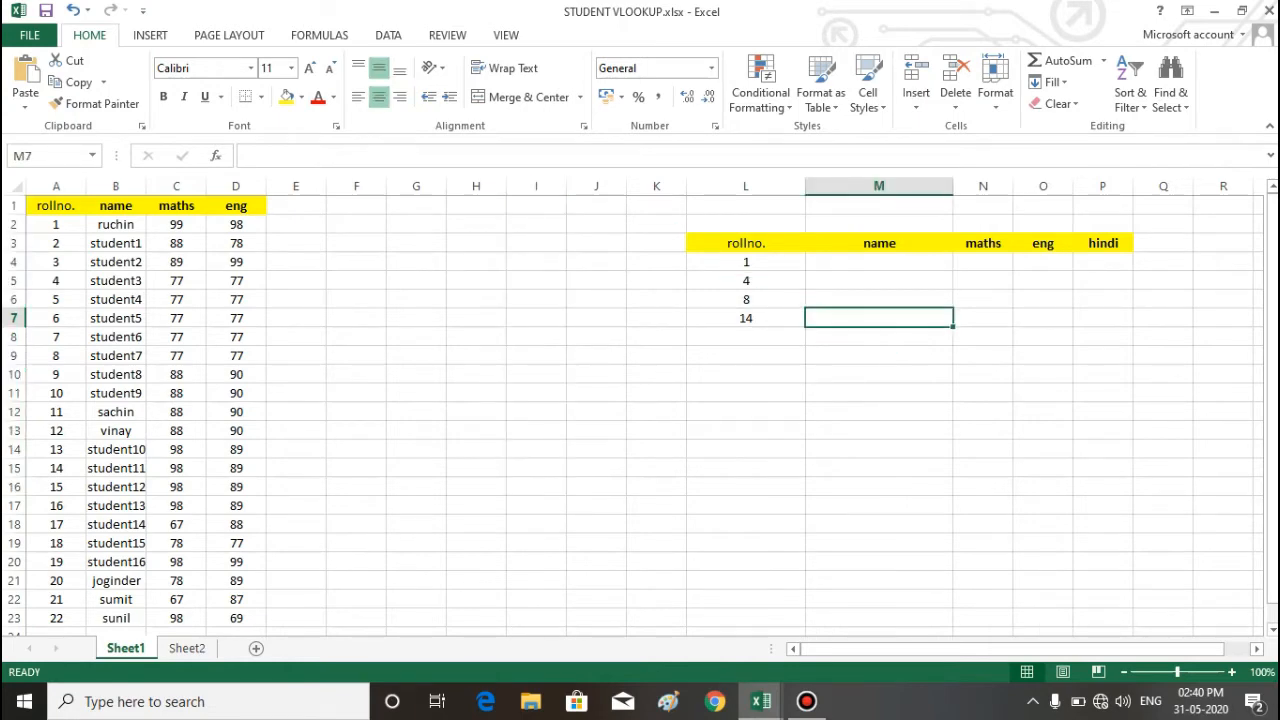
drag(879, 262, 1103, 262)
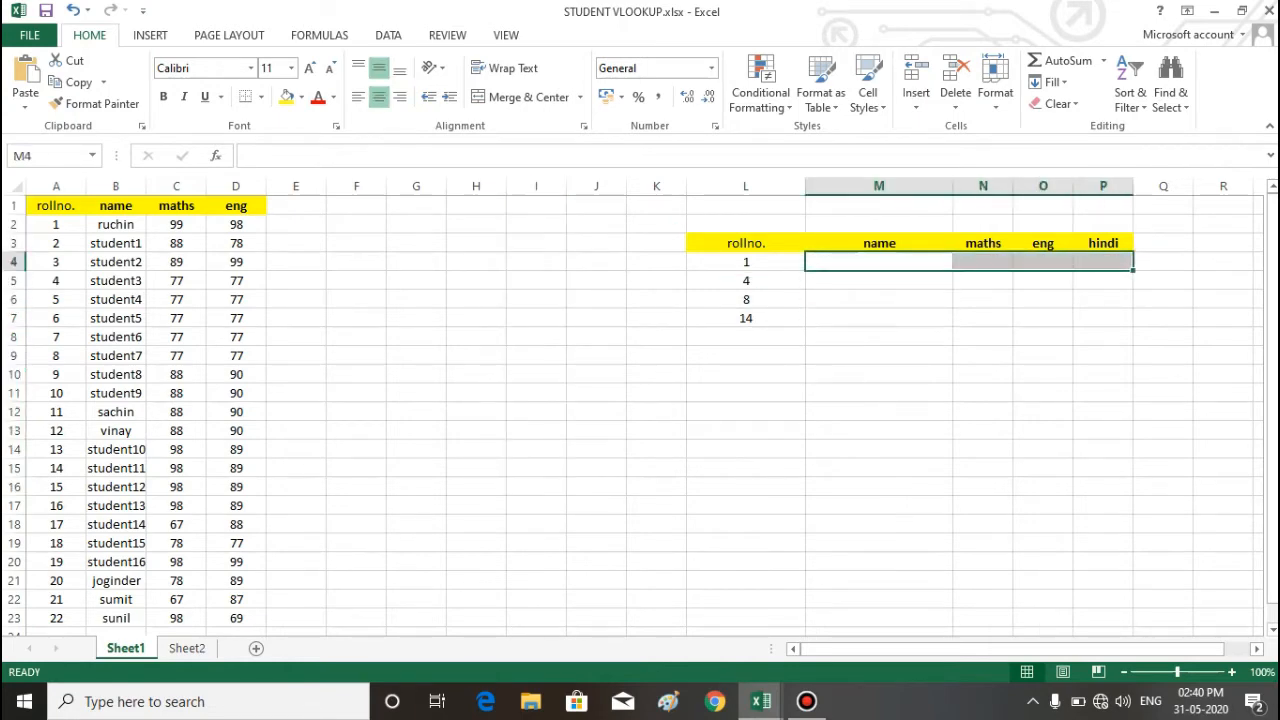
click(879, 318)
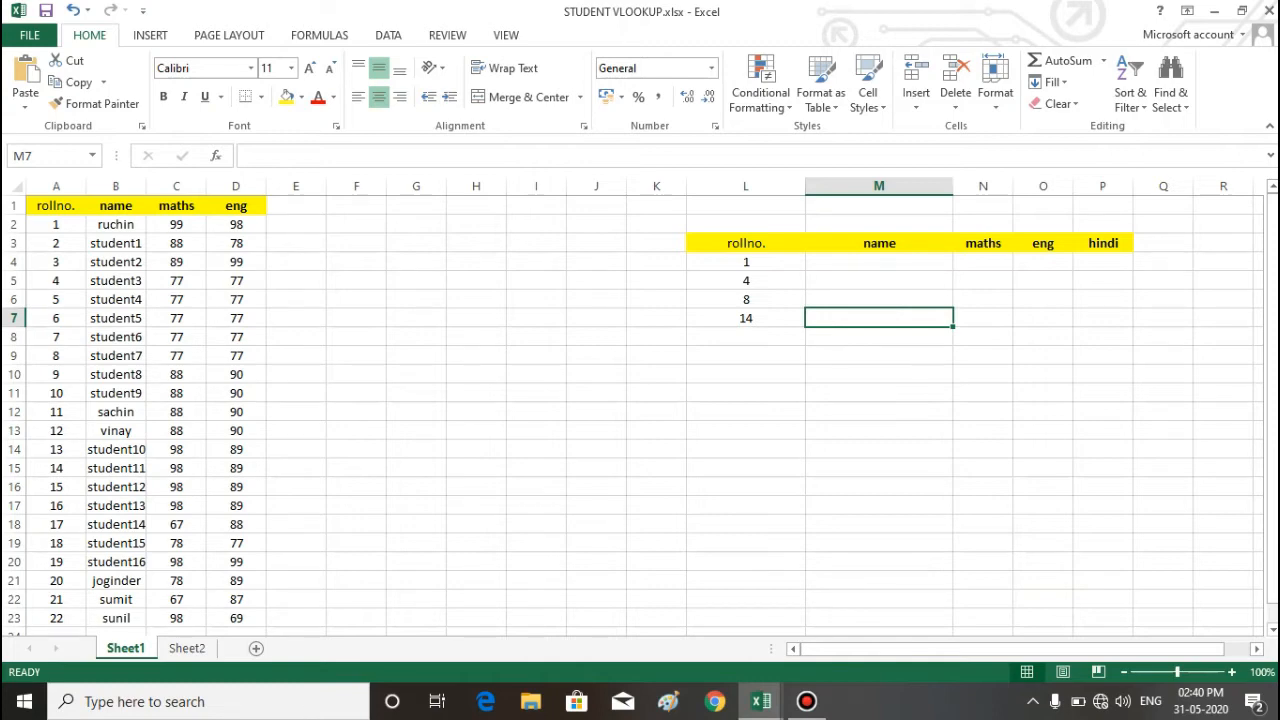
click(416, 506)
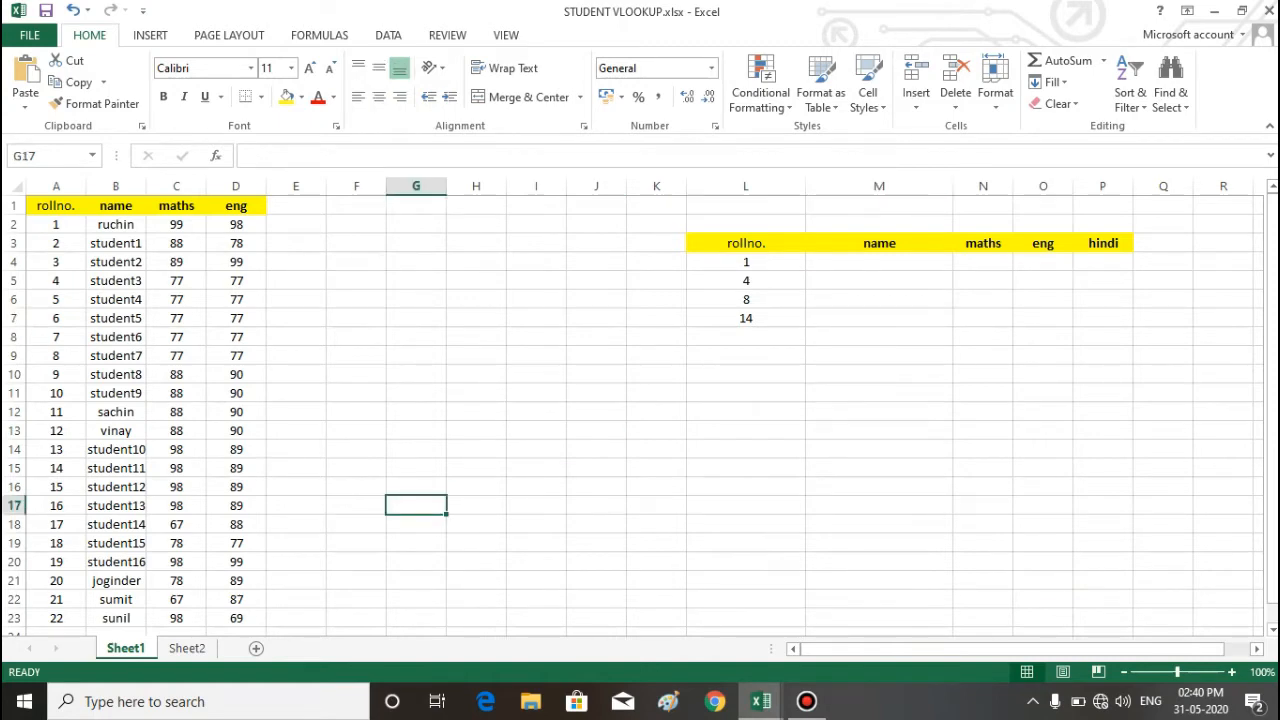
drag(596, 318, 879, 431)
click(1043, 487)
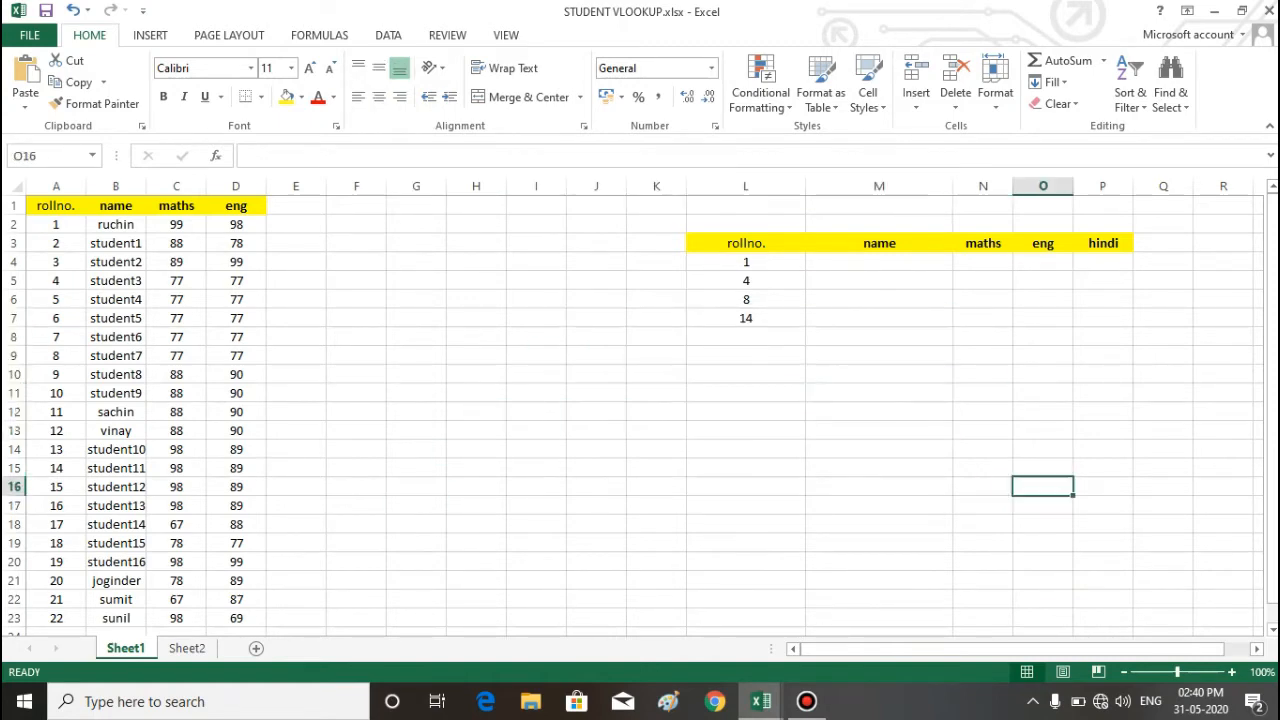
Step: Start a VLOOKUP formula in M4 under the name heading, using the roll number in L4 as the lookup value
click(879, 262)
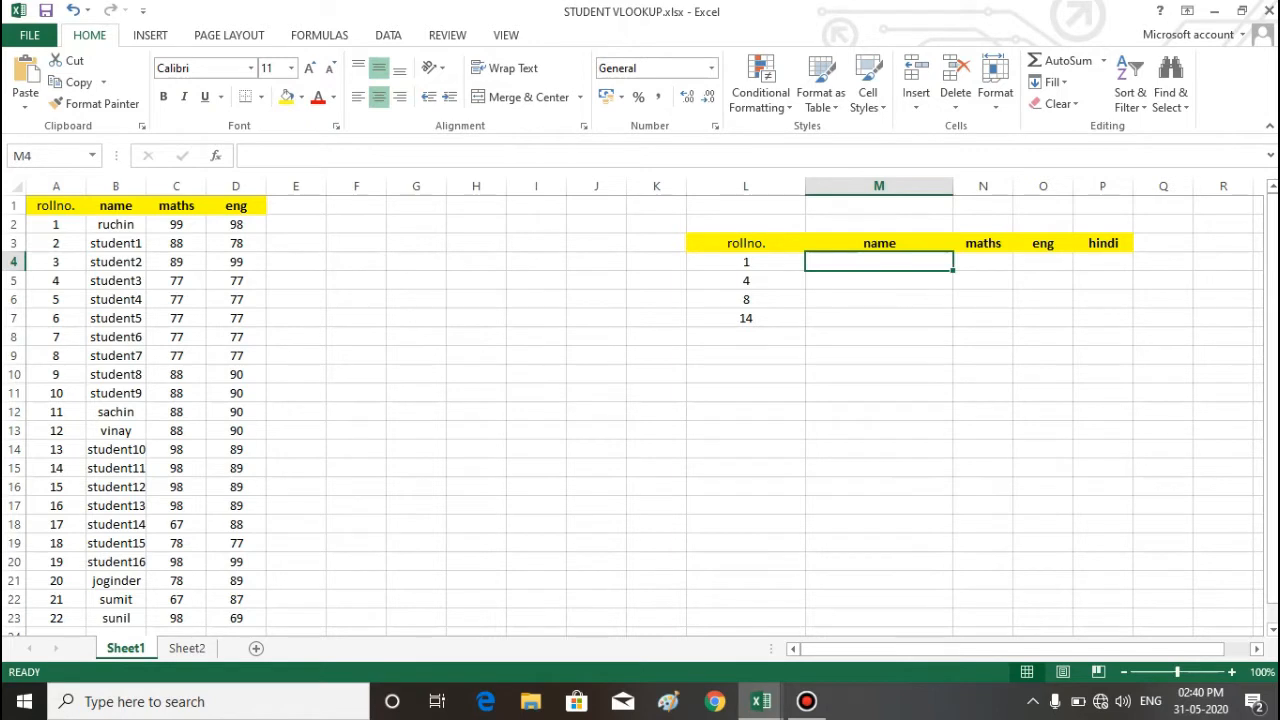
drag(746, 262, 746, 318)
click(879, 262)
drag(746, 262, 746, 318)
click(879, 262)
text(=)
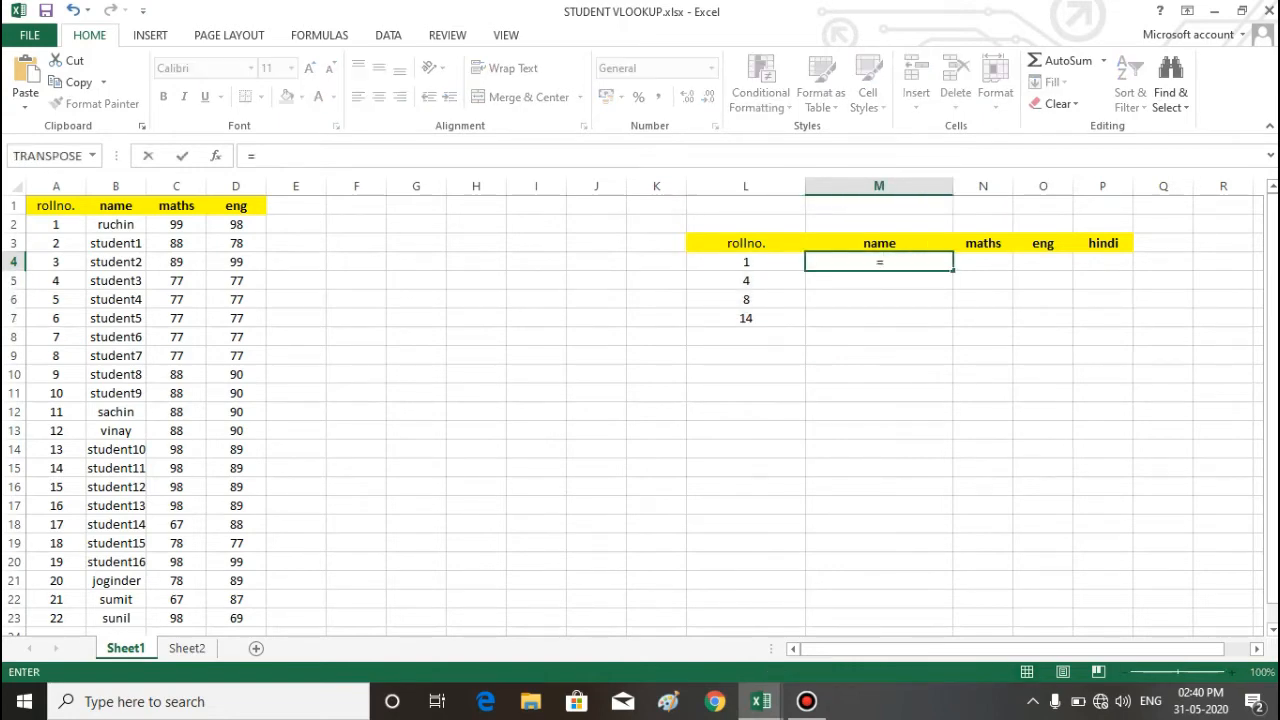
text(vlo)
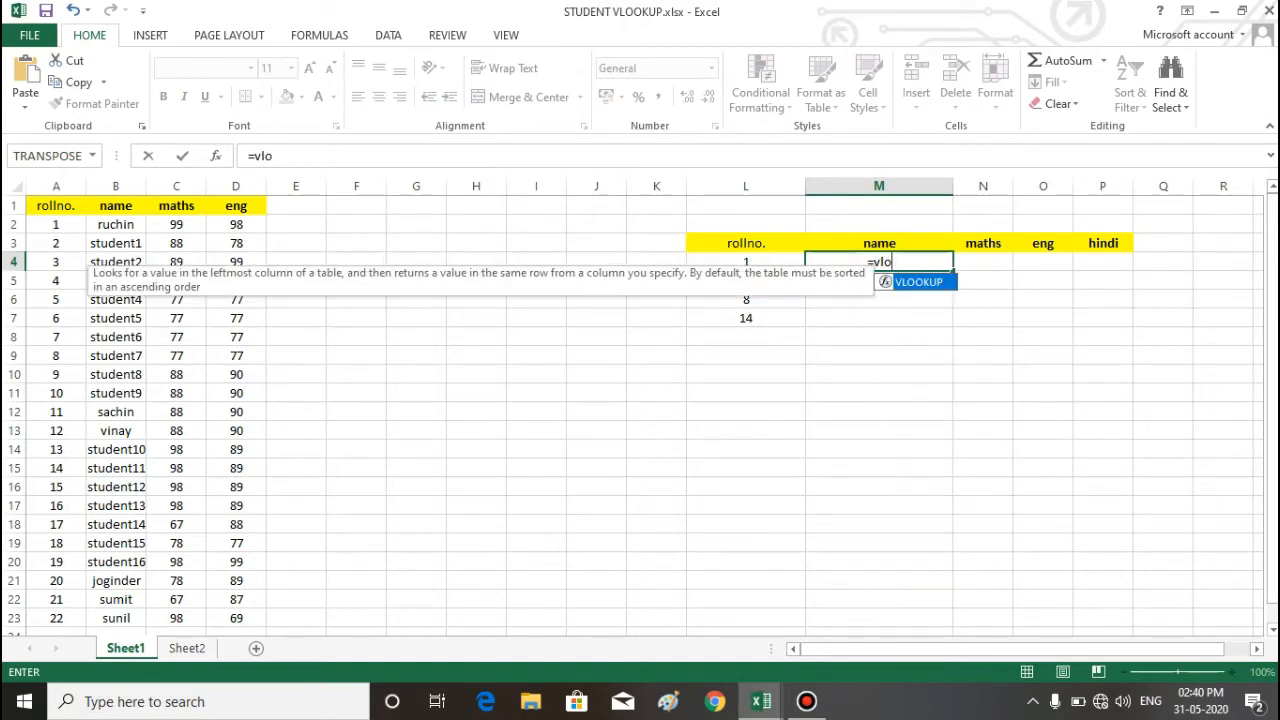
key(Tab)
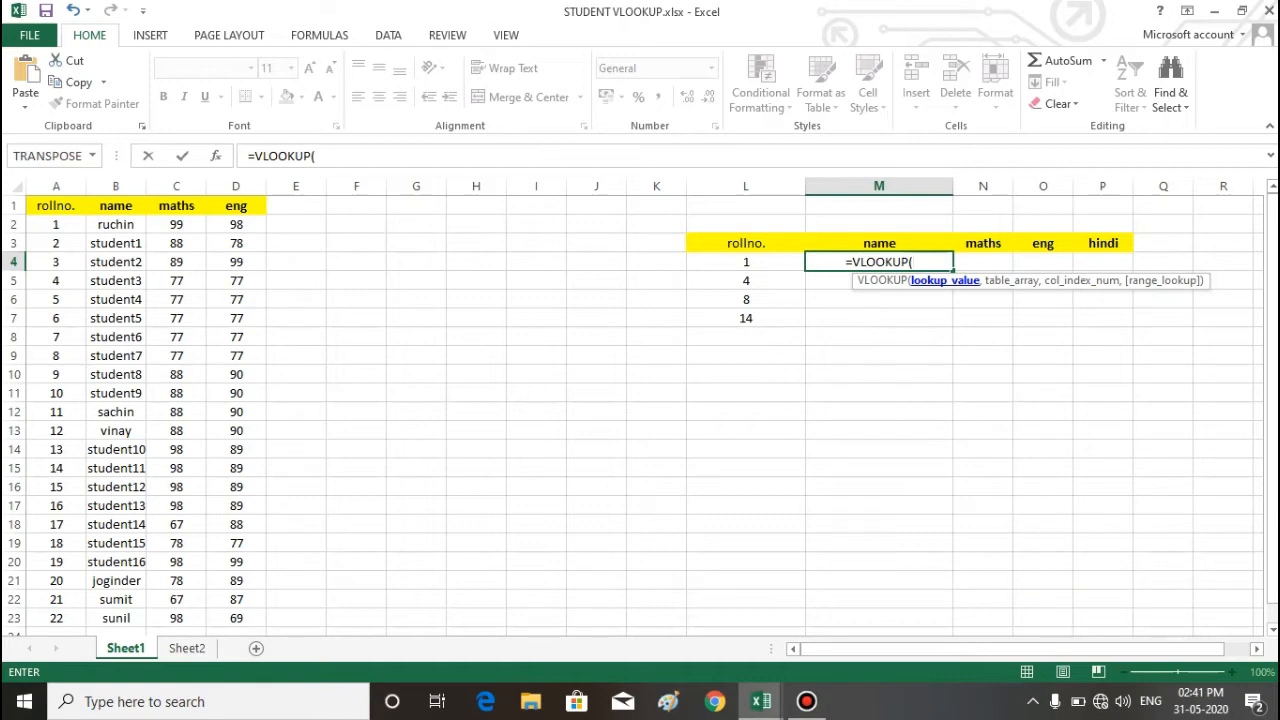
click(746, 262)
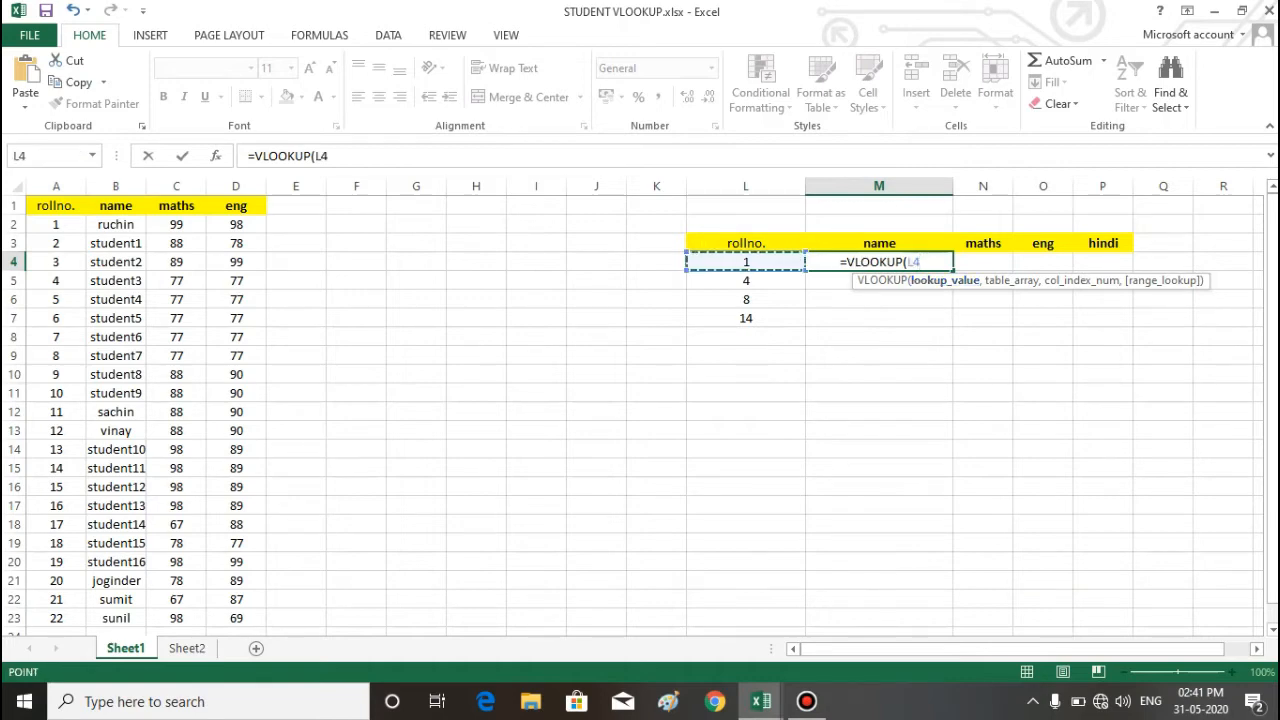
text(,)
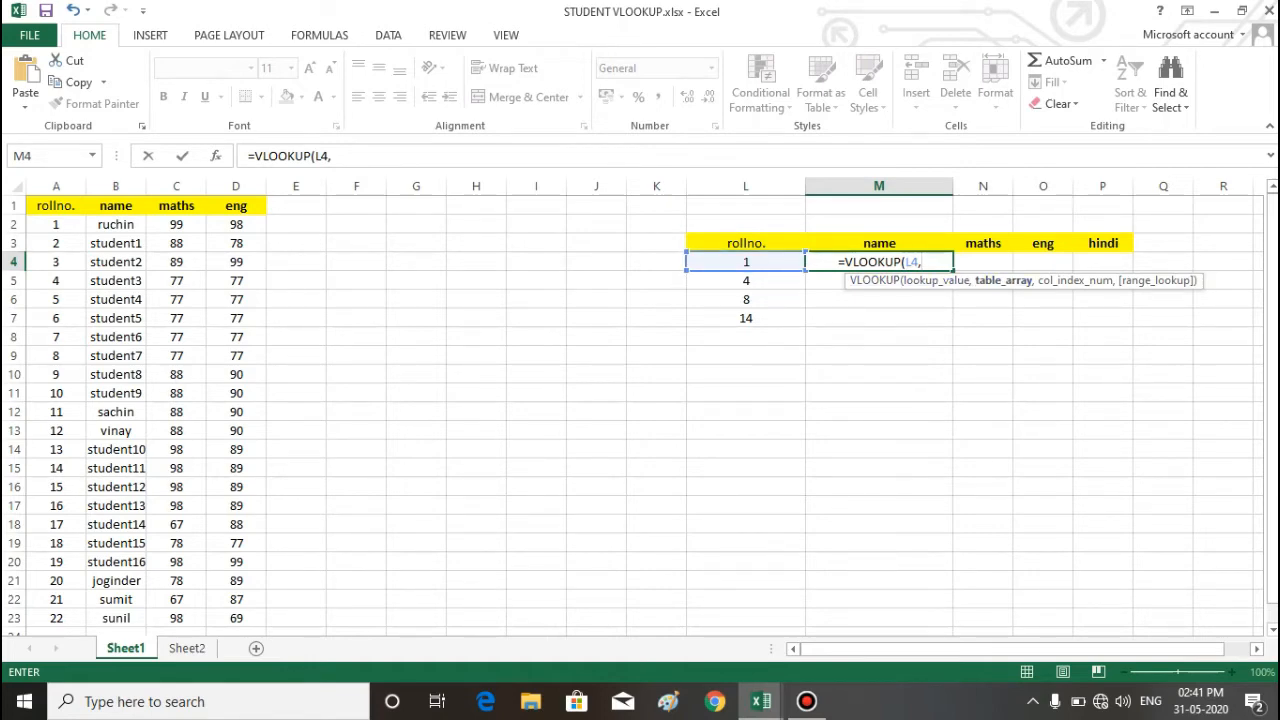
Step: Give the VLOOKUP the student table A1:D23 as table array and 2 as column index
click(56, 206)
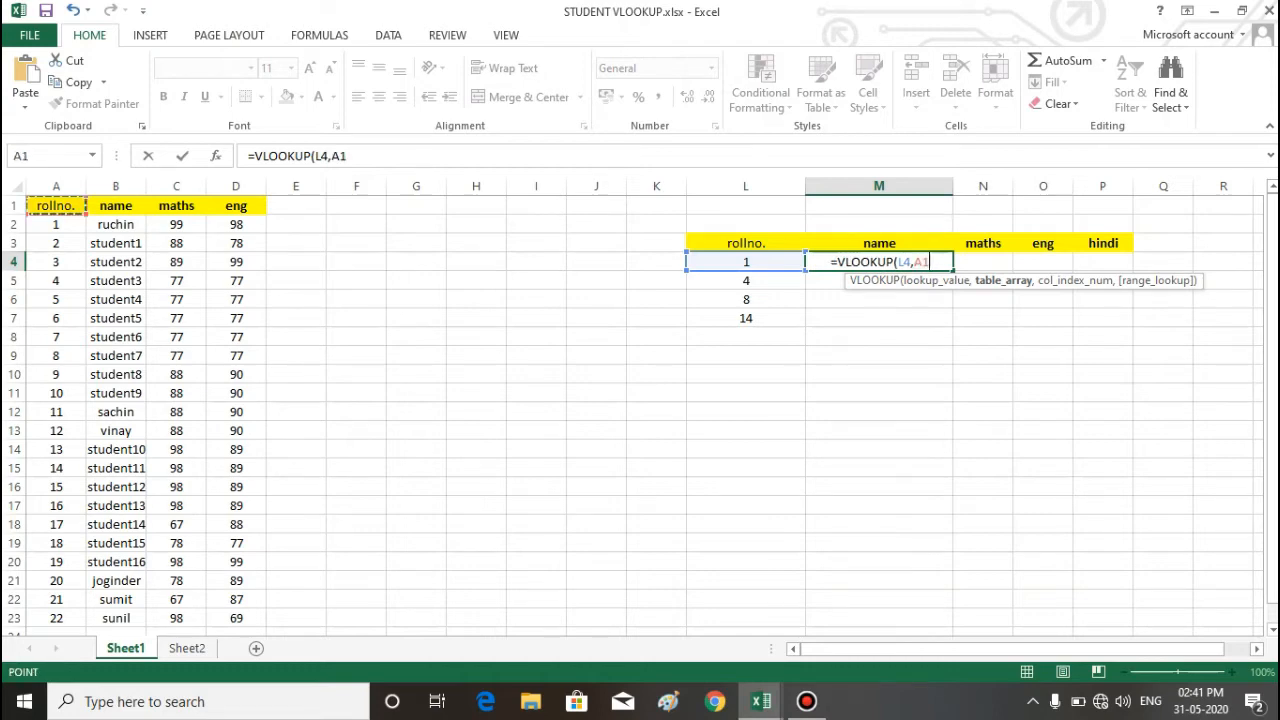
drag(56, 206, 250, 620)
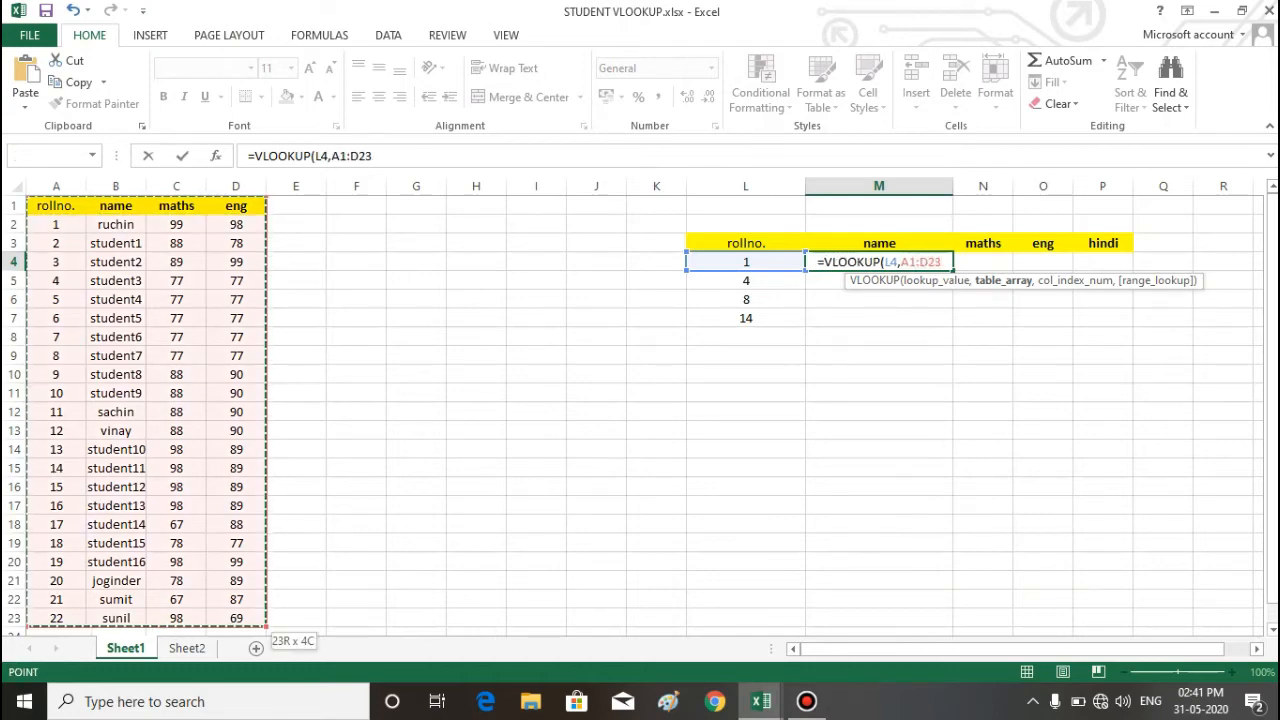
text(,)
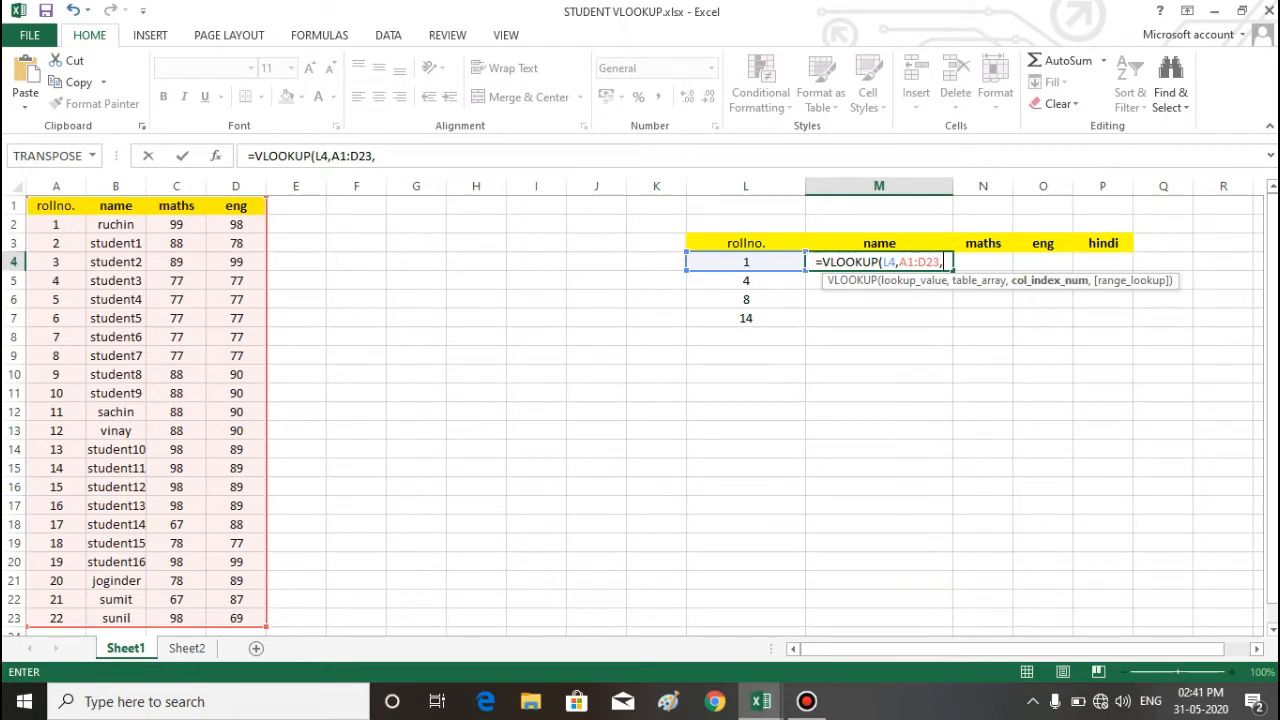
text(2)
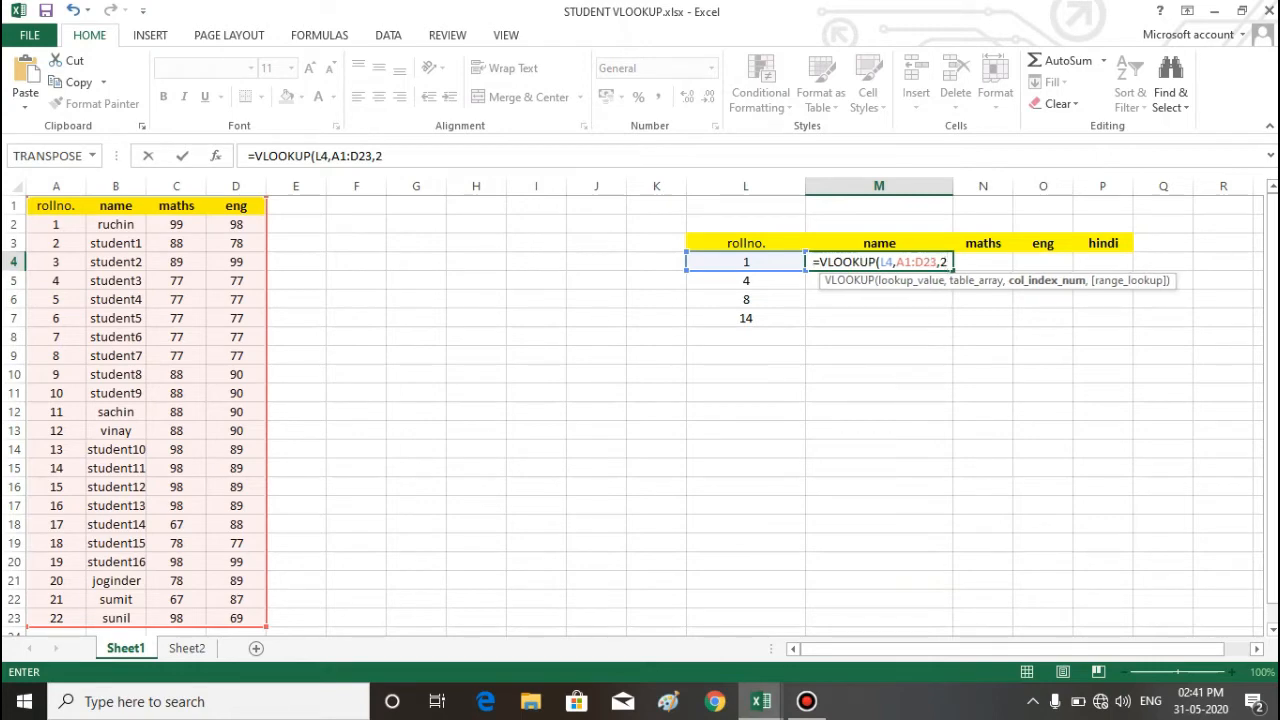
text(,)
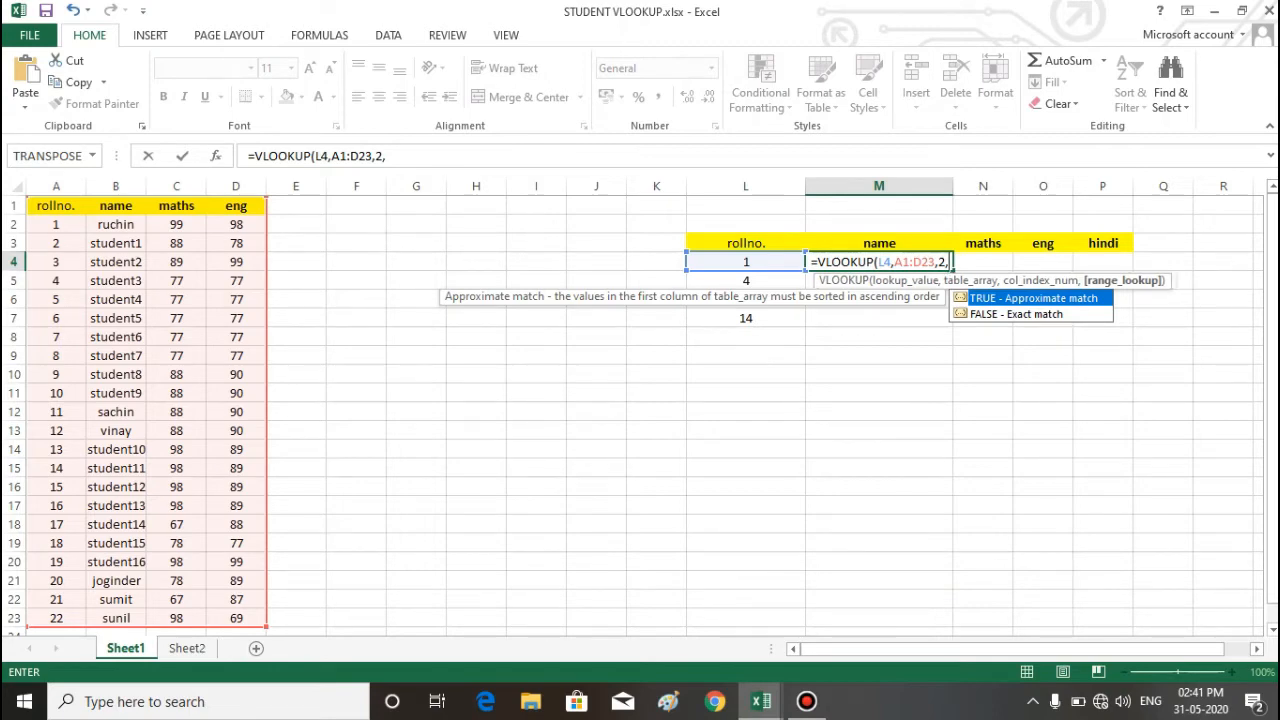
Step: Set the VLOOKUP's range lookup to 0 for an exact match and enter the formula in M4
text(0)
key(BackSpace)
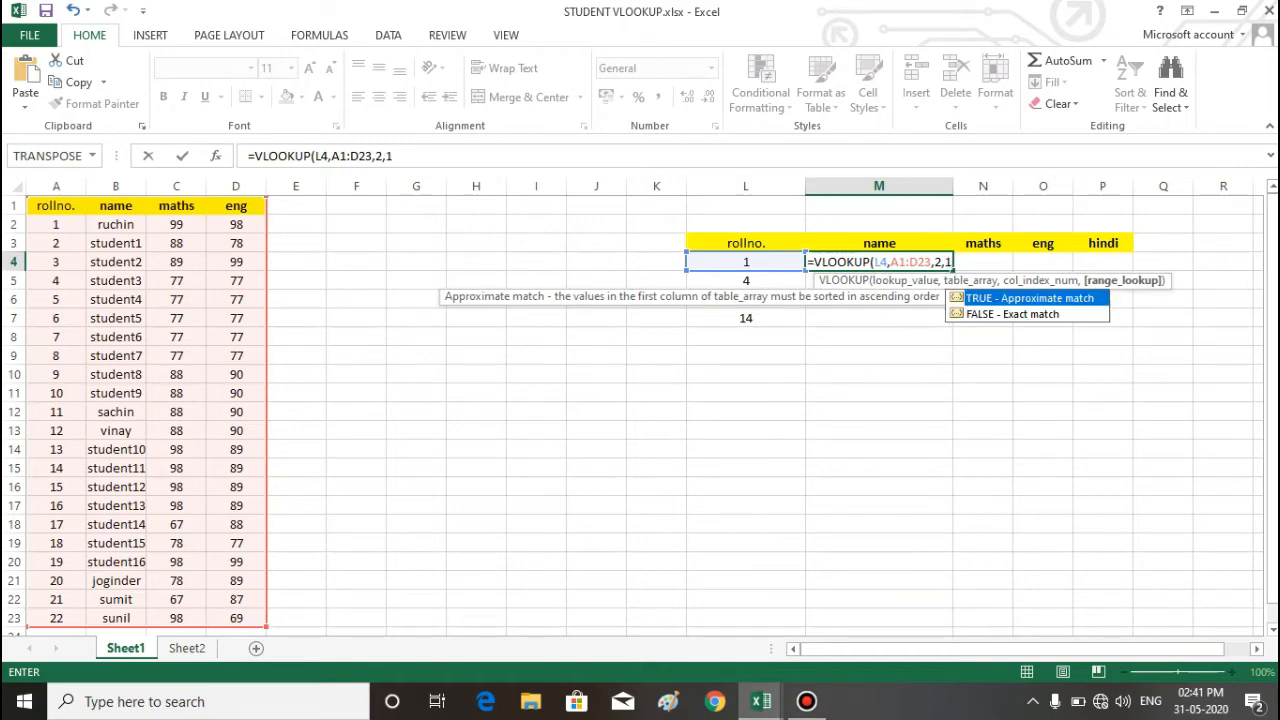
text(0))
key(Return)
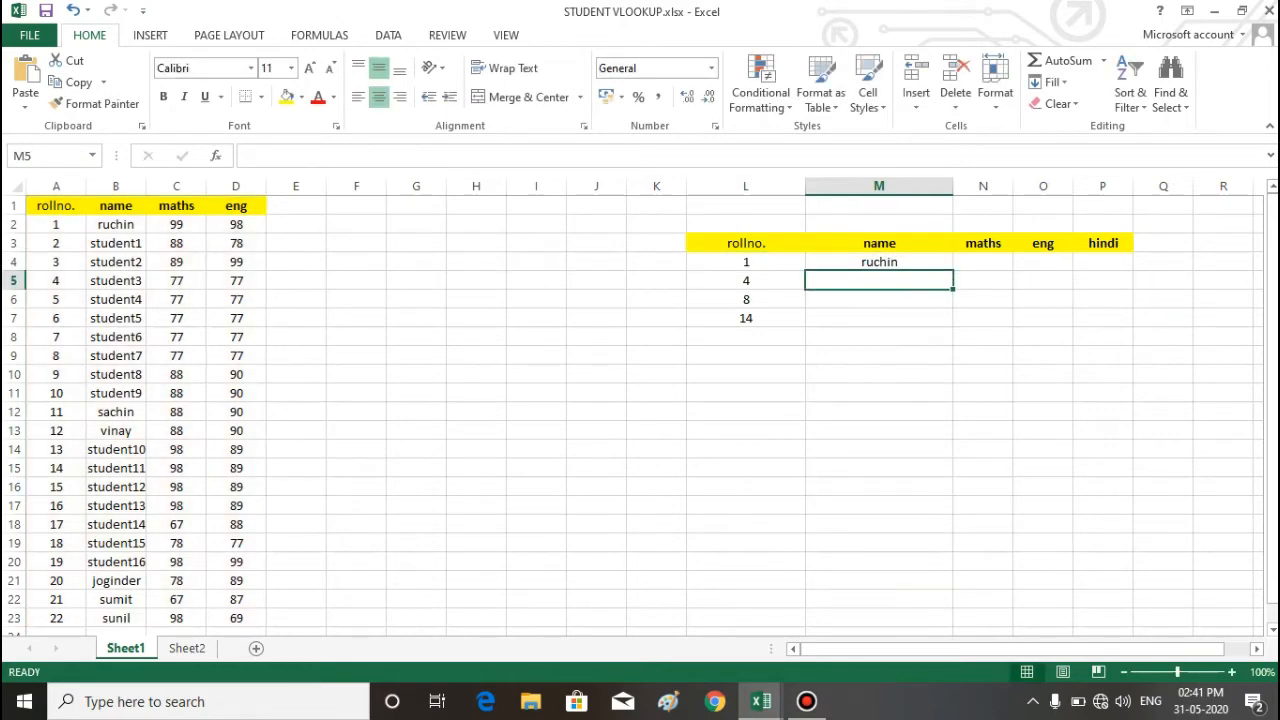
Step: Fill the name formula from M4 down to M7 for the remaining roll numbers
click(879, 262)
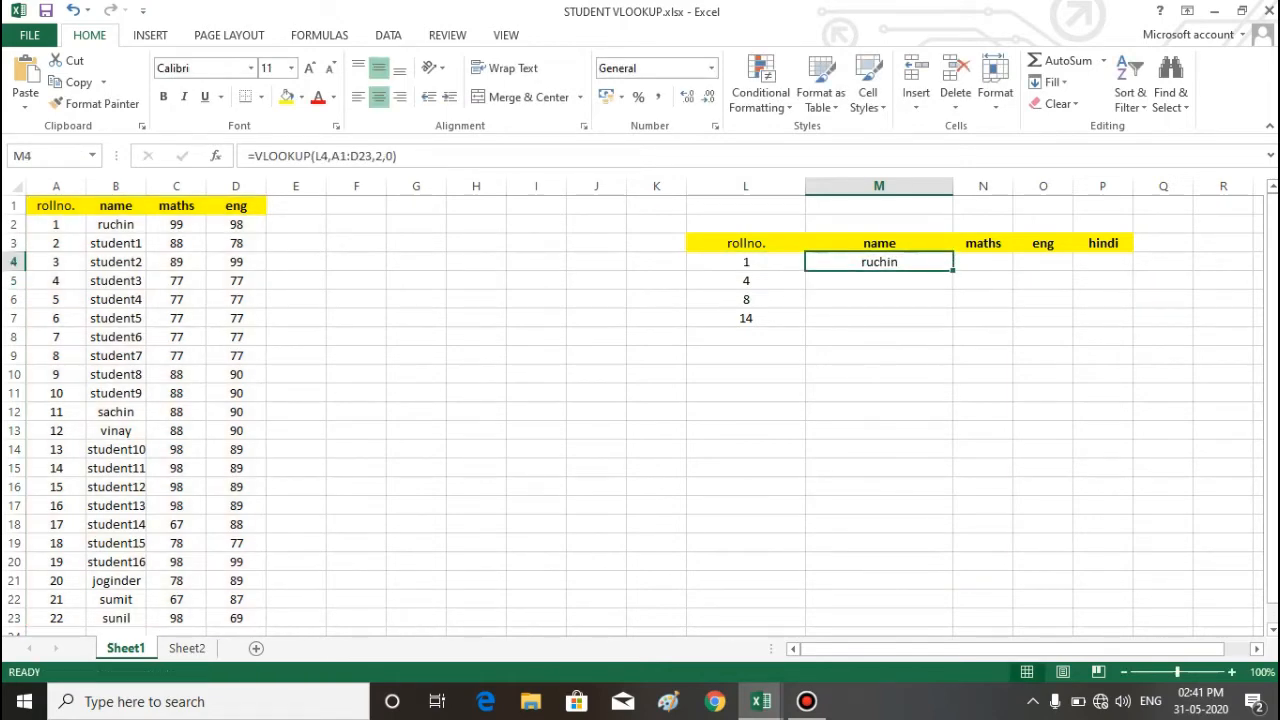
double_click(953, 271)
click(983, 318)
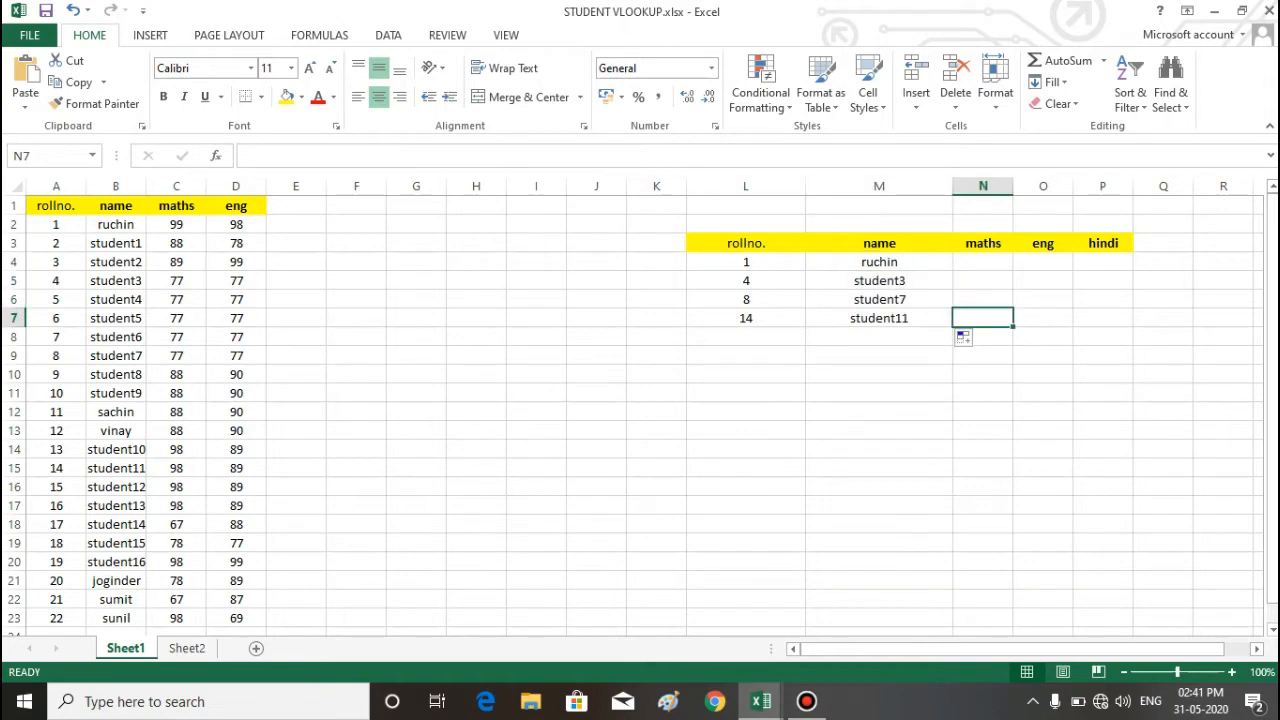
Step: Change the lookup roll numbers to 2 in L4 and 16 in L5
click(746, 262)
text(2)
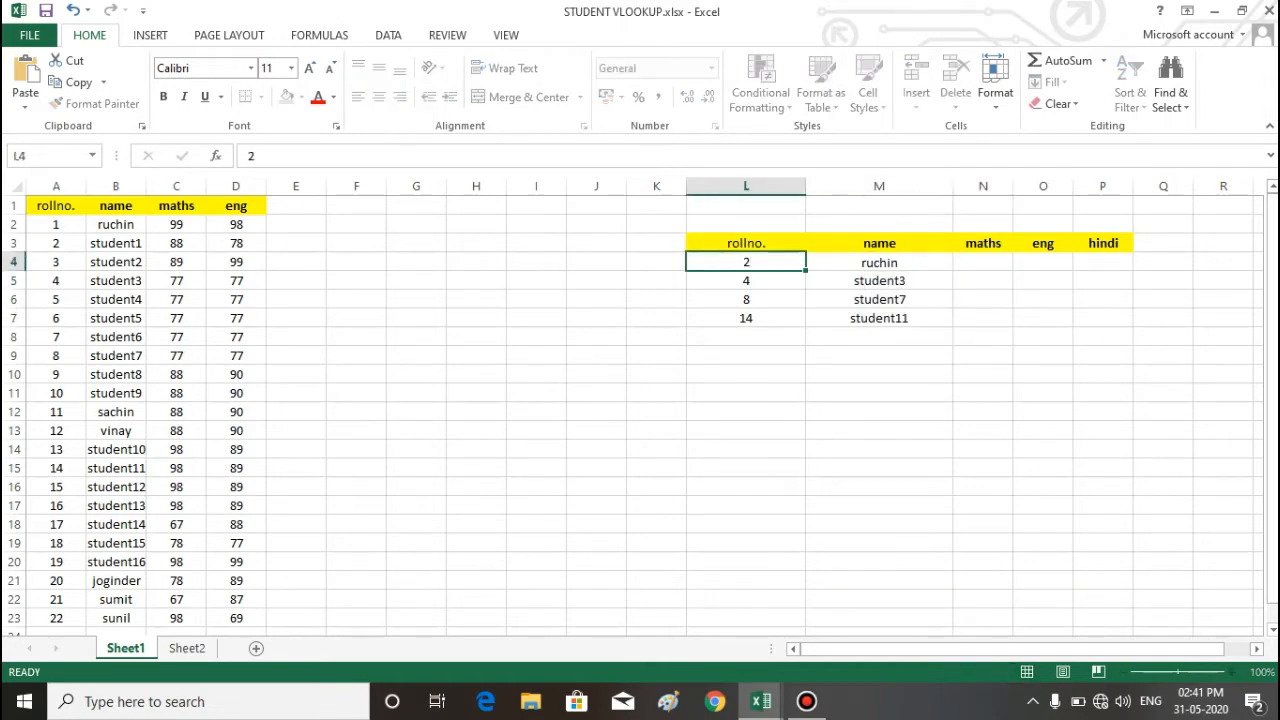
key(Return)
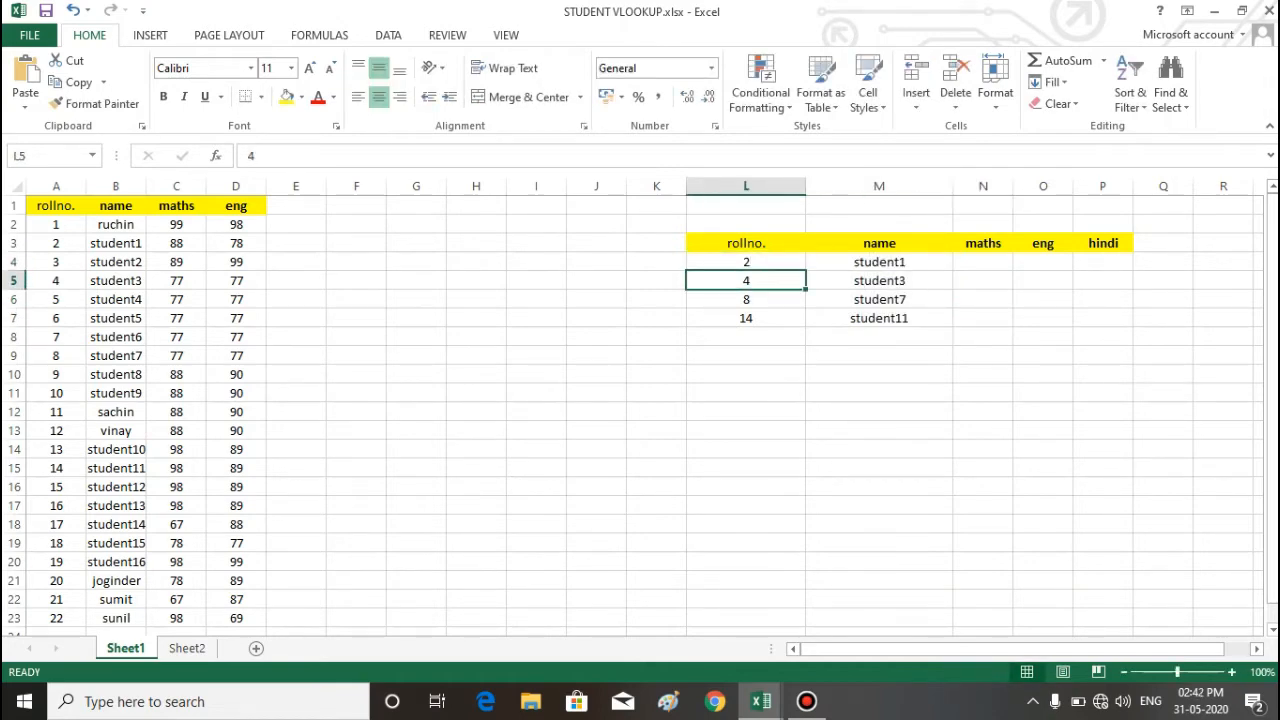
text(16)
key(Return)
key(Down)
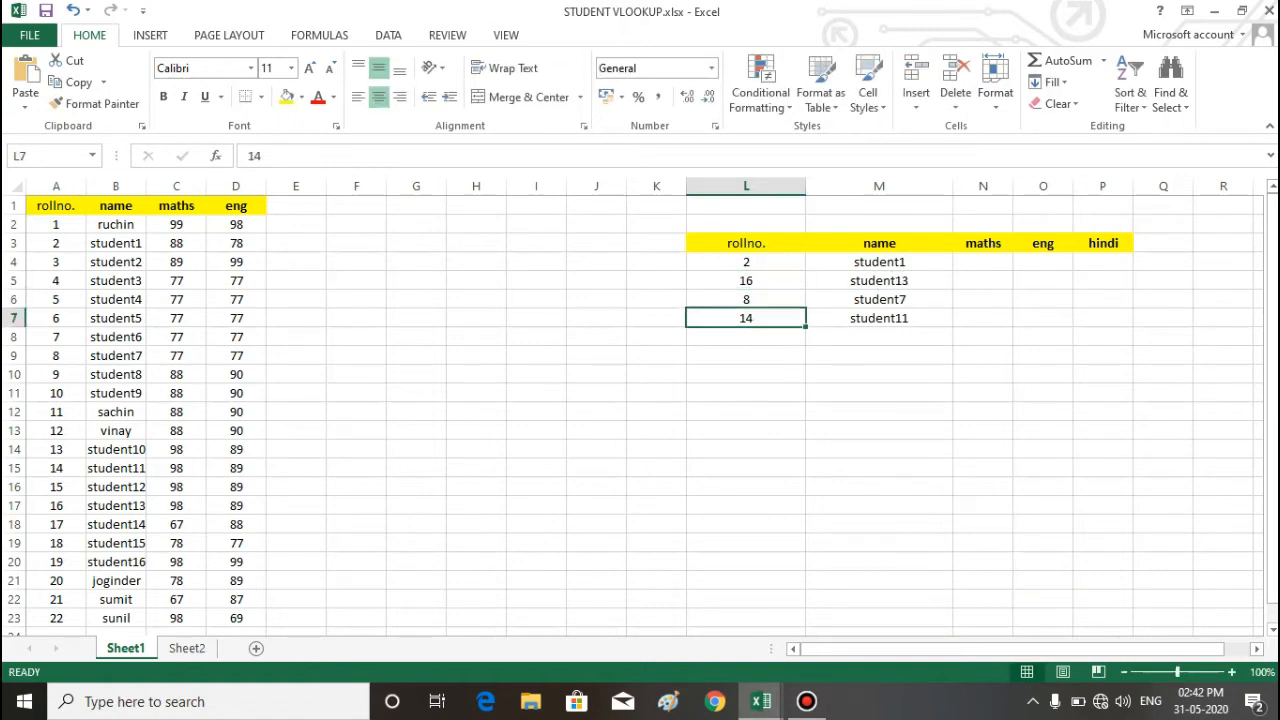
Step: Try roll number 1 in L6 and check the VLOOKUP formula in M6
key(Up)
text(1)
key(Return)
key(Up)
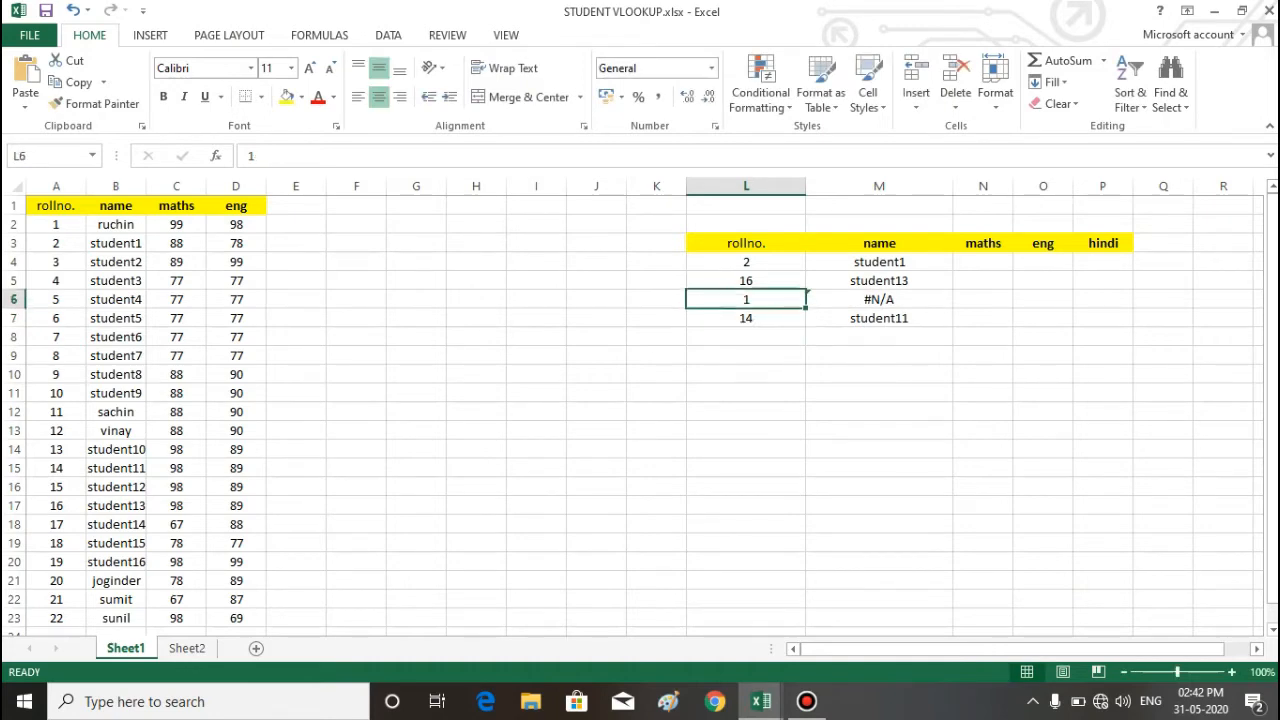
key(Right)
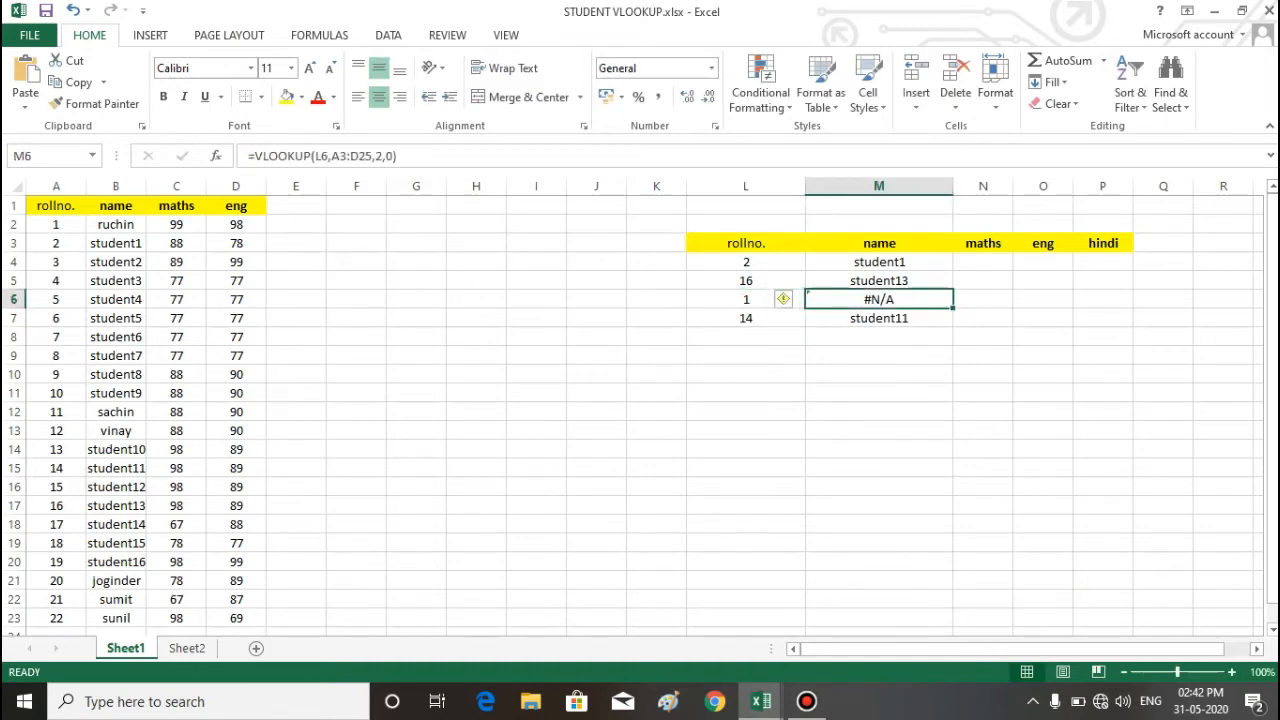
Step: Try roll number 10 as the lookup value in L6
key(Left)
text(10)
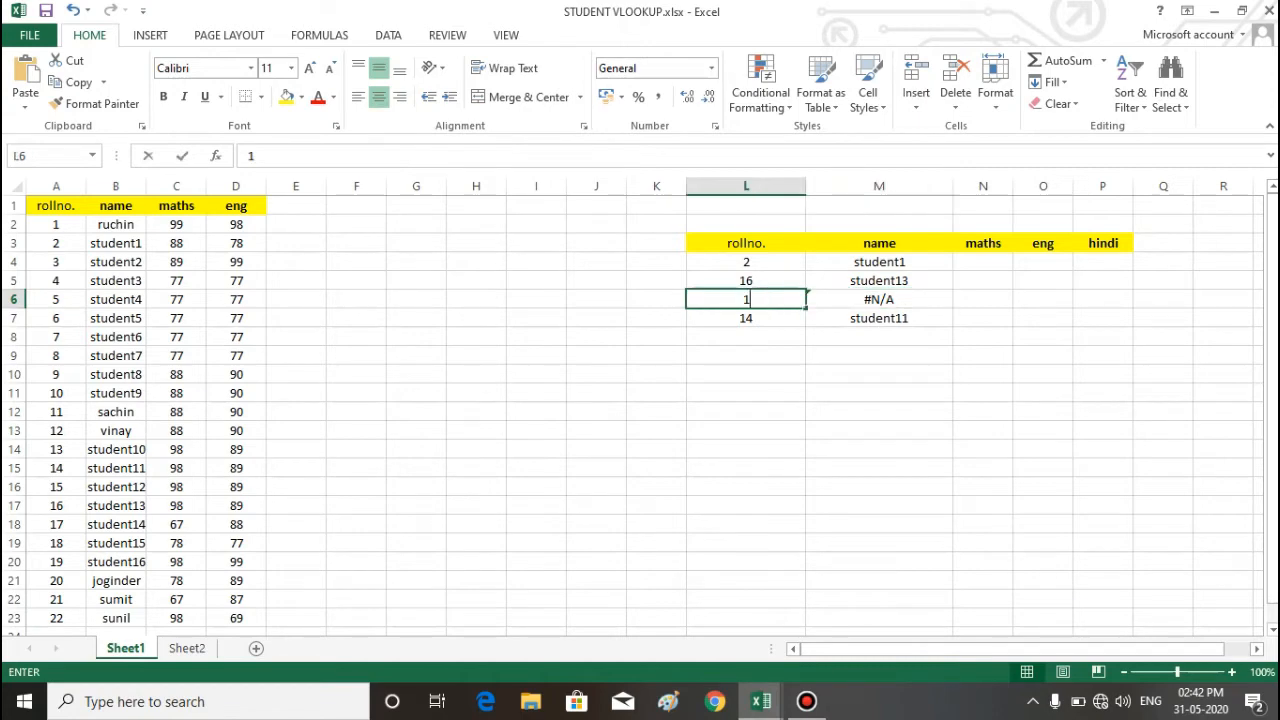
key(Return)
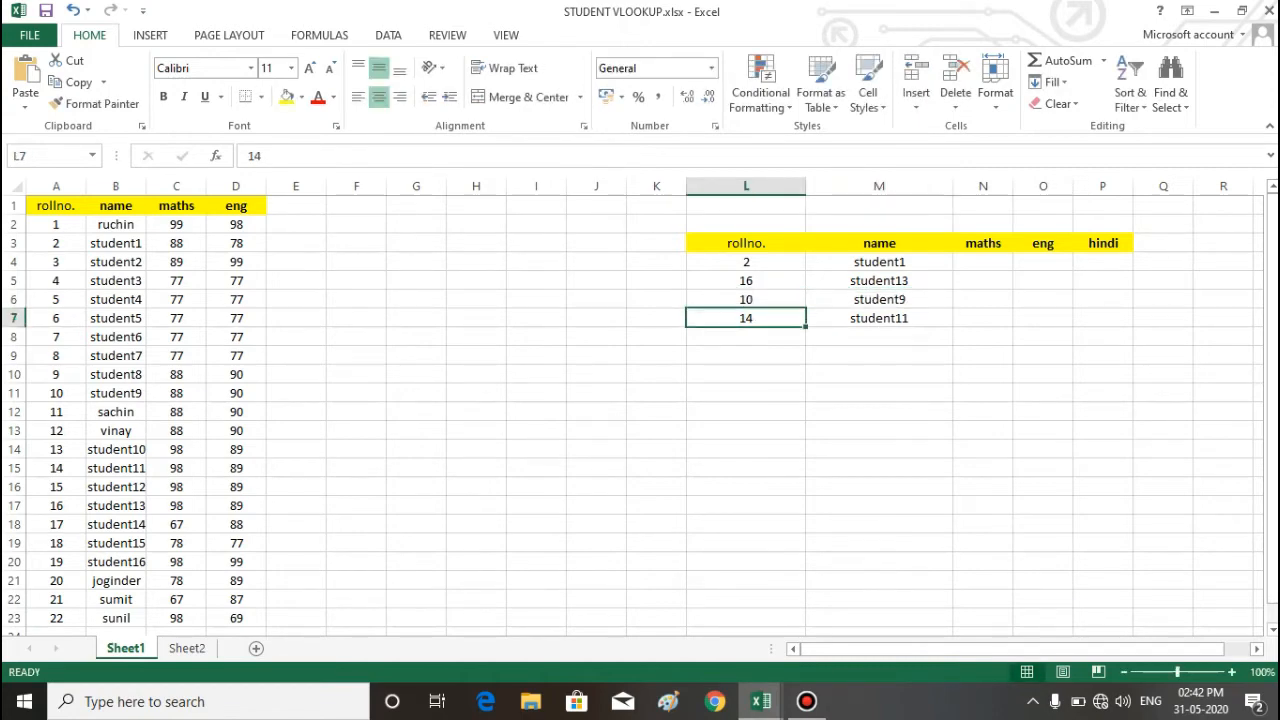
Step: Set the roll number in L6 back to 1 and check the VLOOKUP formula in M6
key(Up)
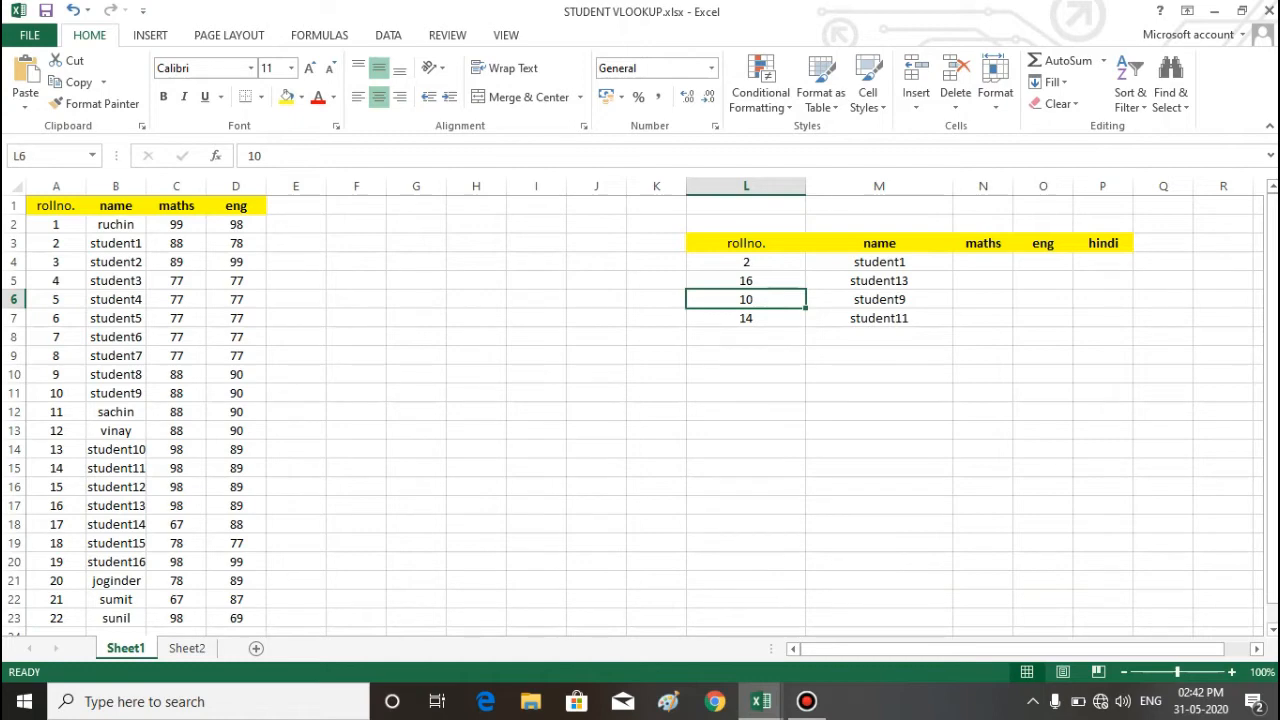
text(1)
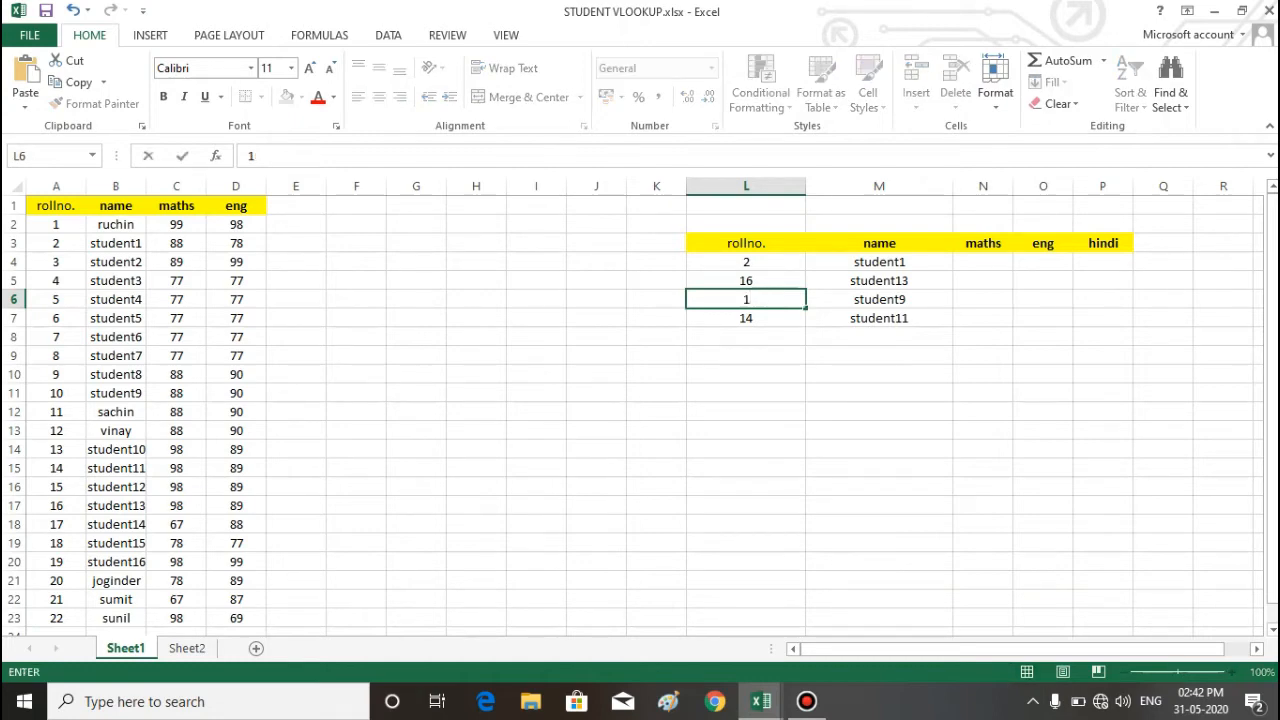
key(Return)
click(879, 300)
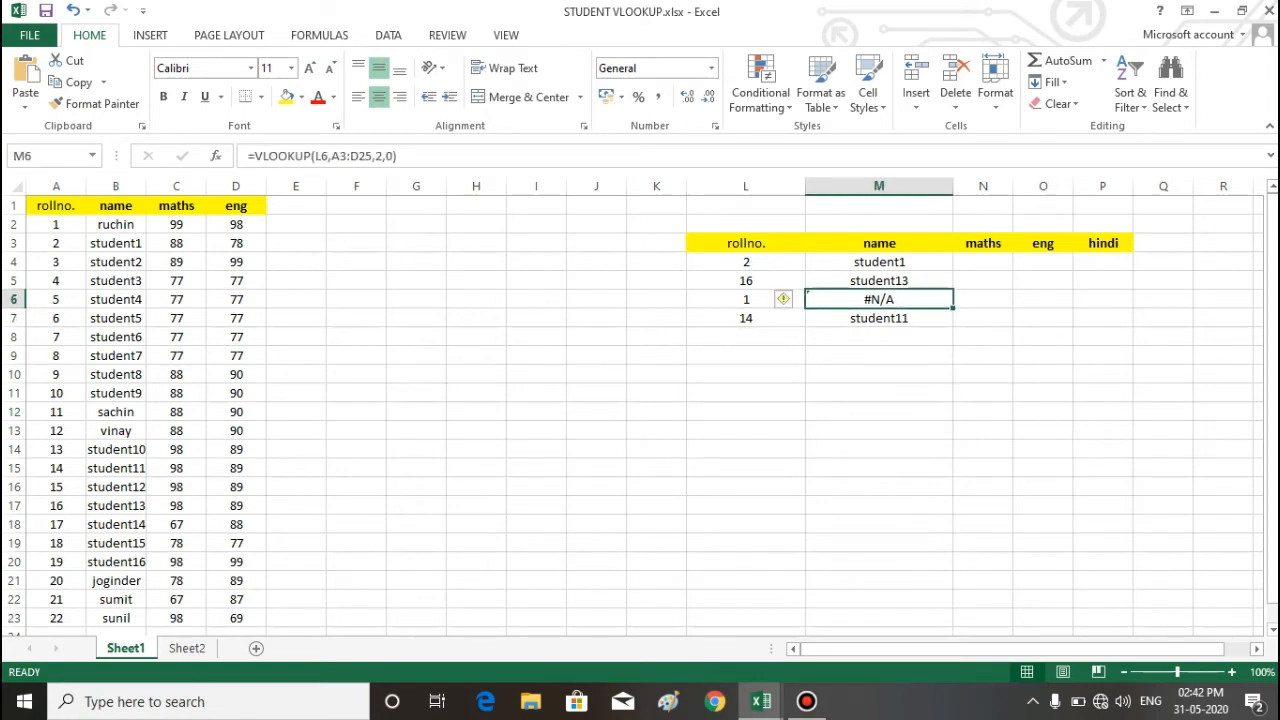
Step: Make the table array in M4's VLOOKUP absolute as $A$1:$D$23 and enter the formula
click(879, 262)
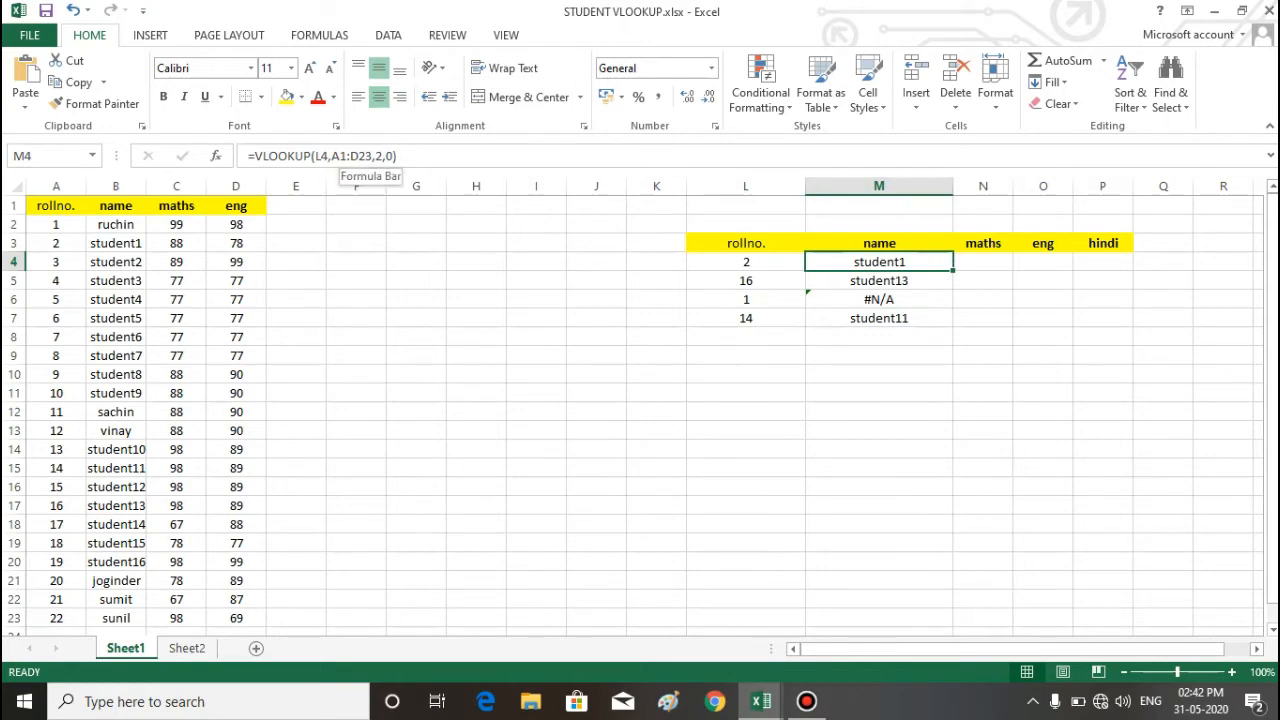
click(339, 156)
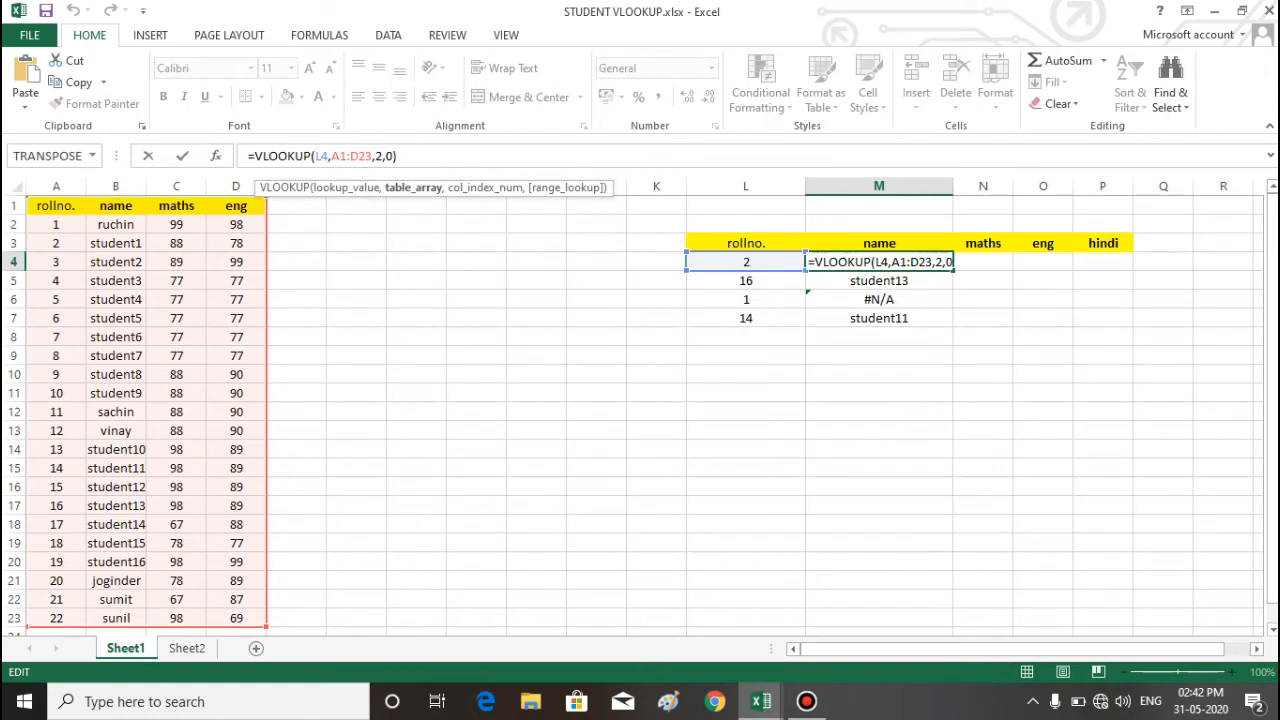
key(F4)
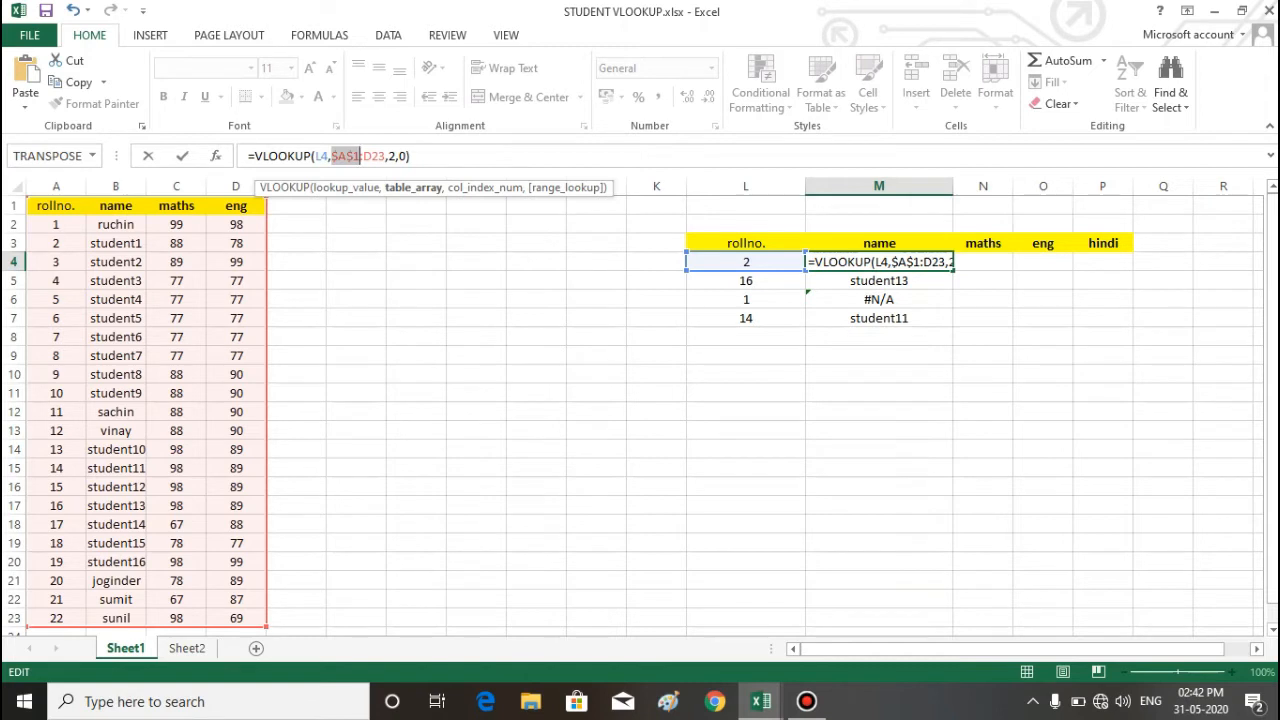
click(372, 156)
key(F4)
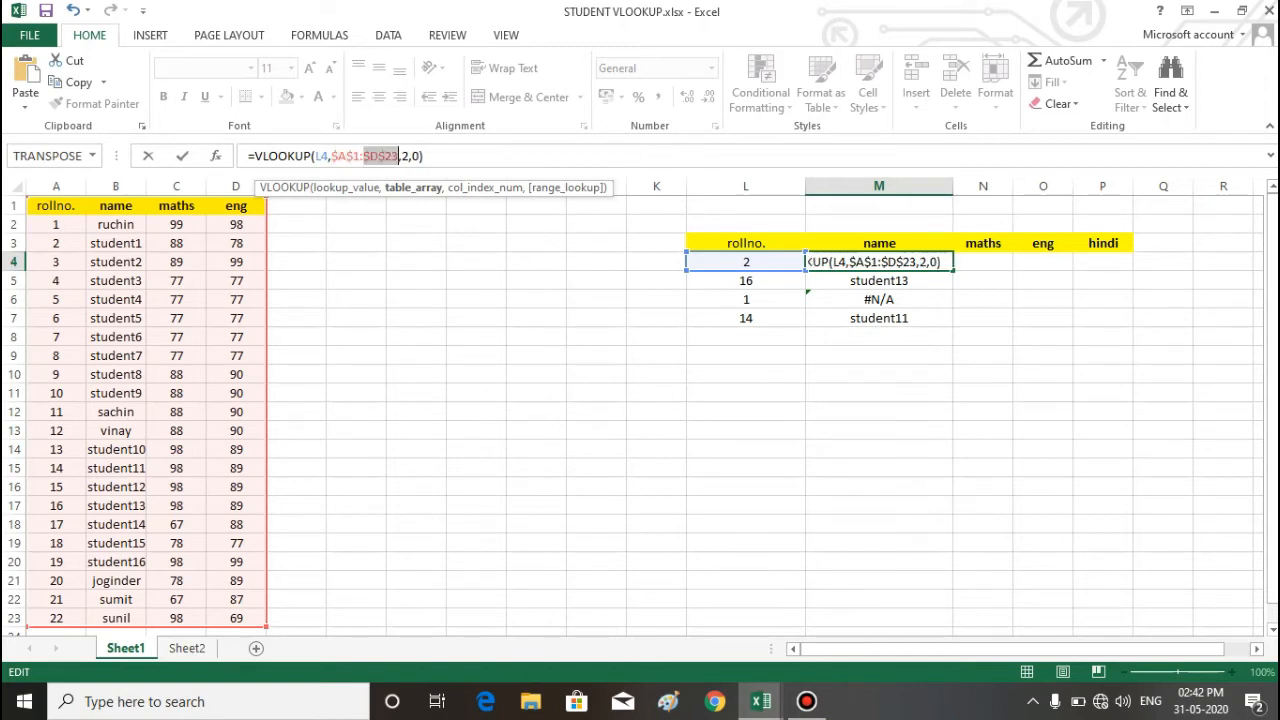
key(End)
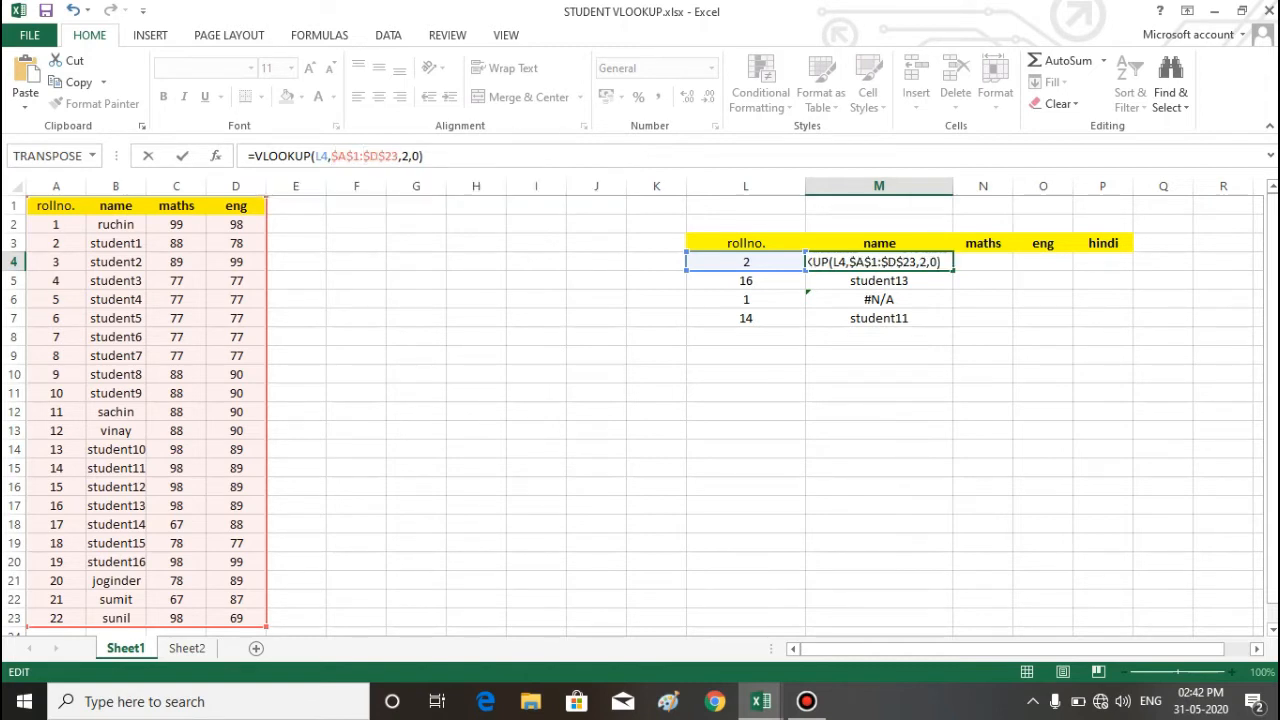
key(Return)
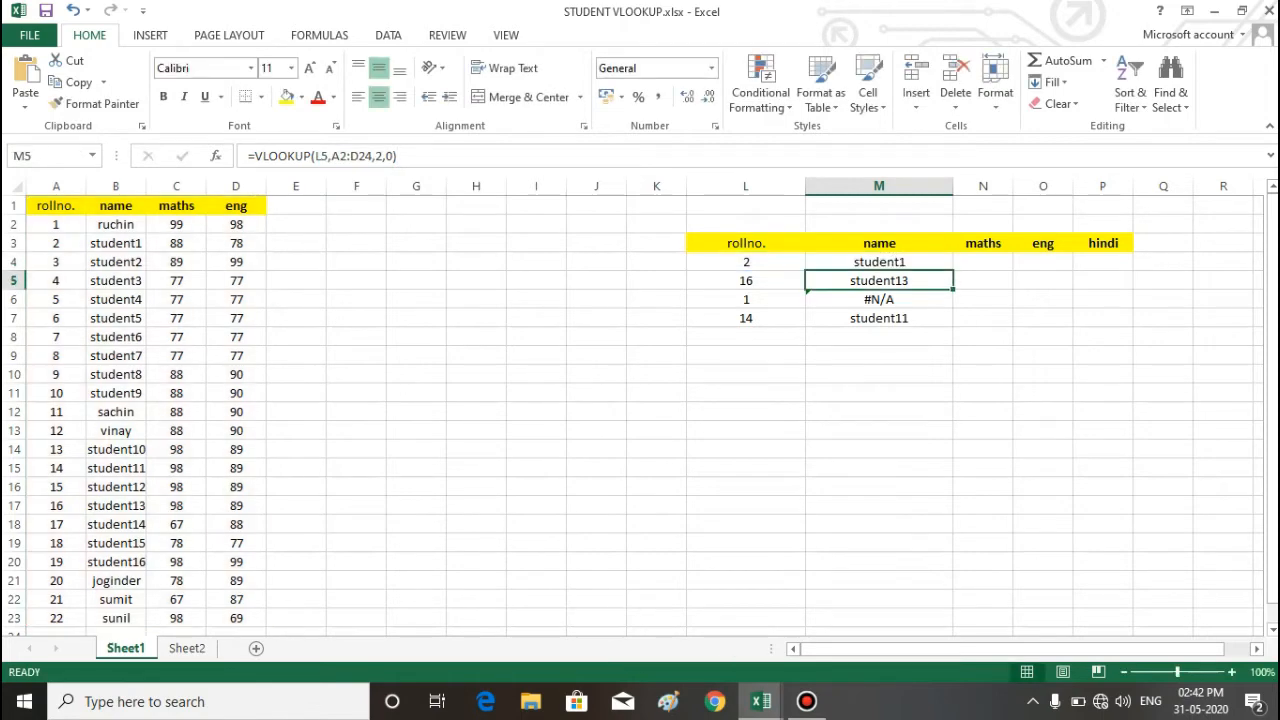
Step: Fill the VLOOKUP with the absolute table array from M4 down to M7
key(Up)
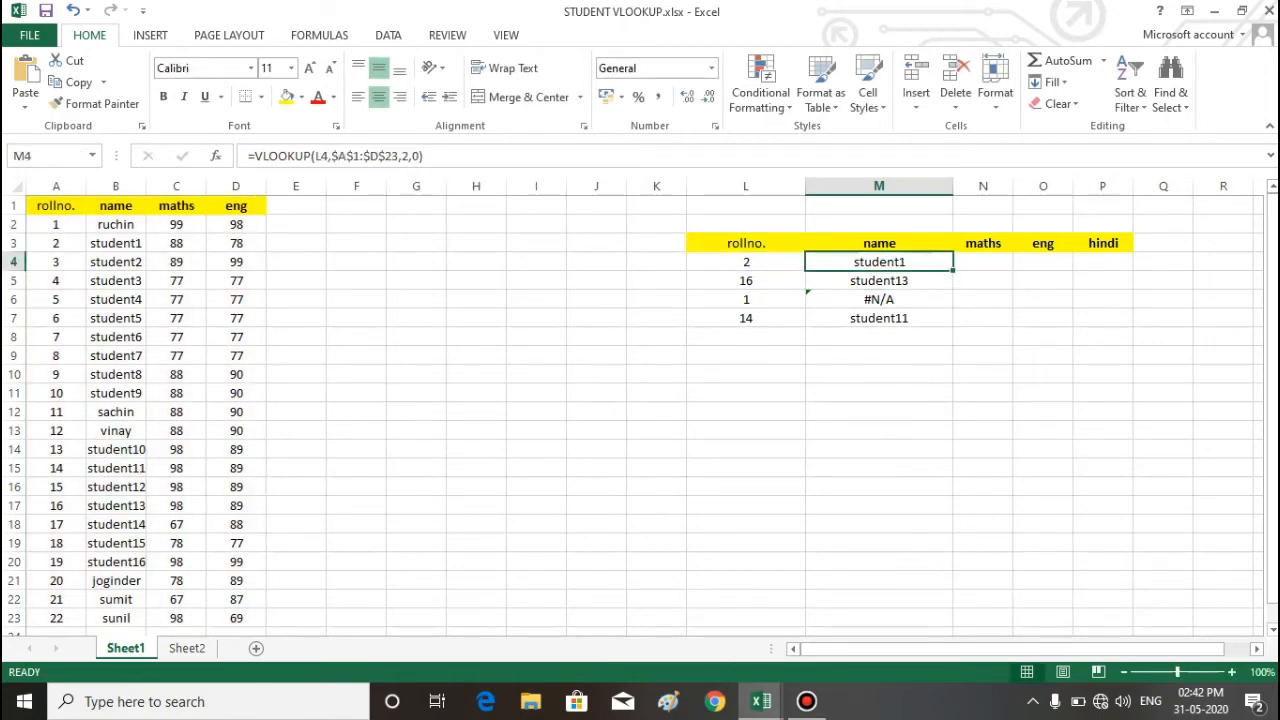
double_click(953, 270)
click(983, 318)
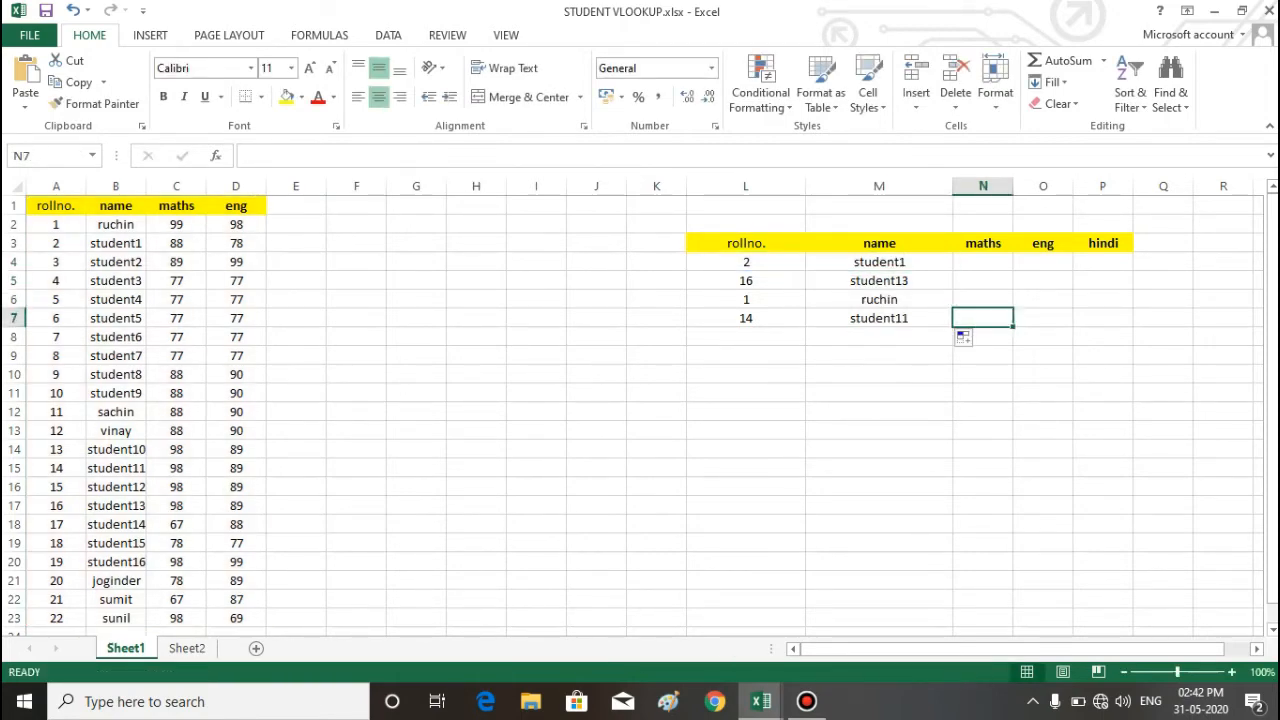
Step: Check the filled formulas in M6 and M4 and compare roll numbers with names in L4:M7
click(879, 300)
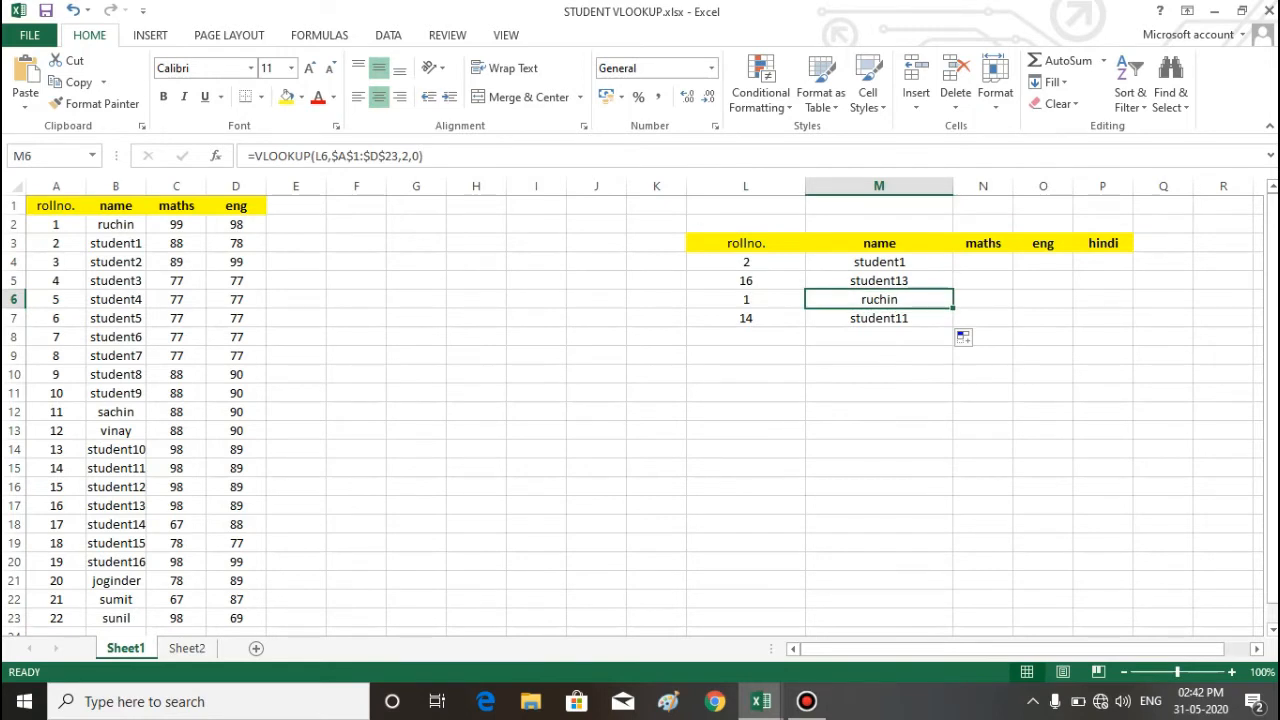
click(596, 318)
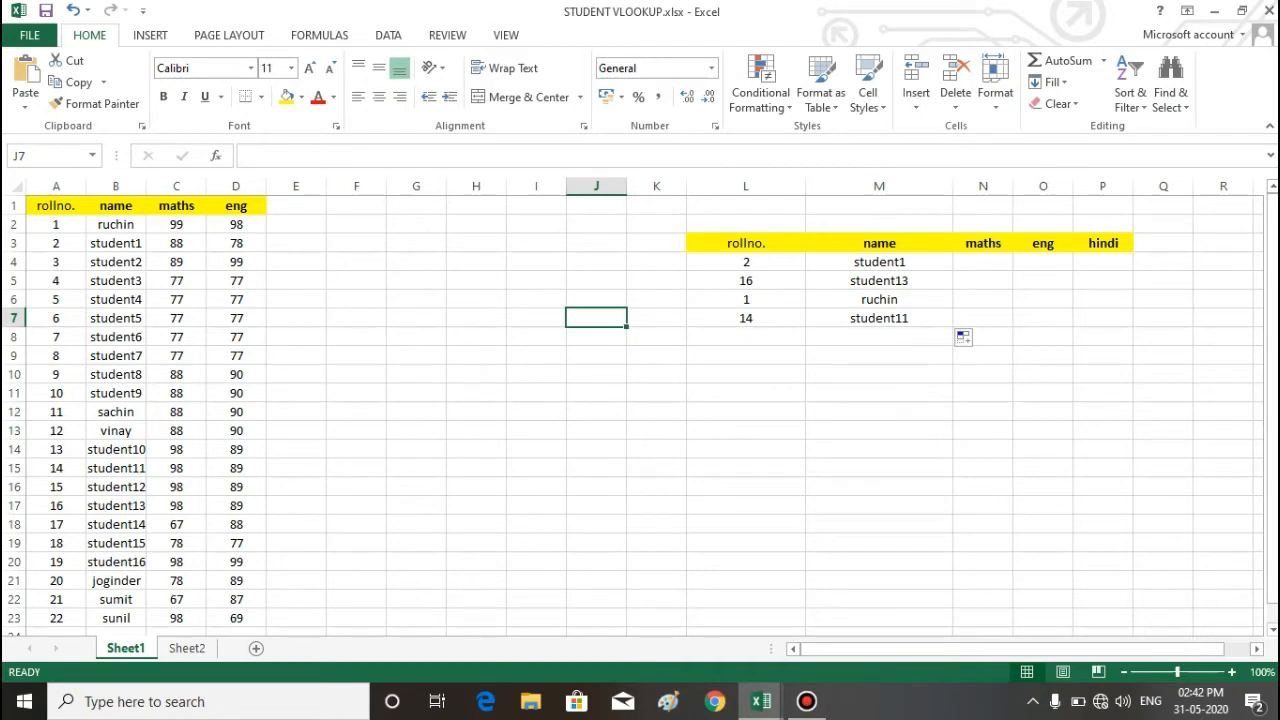
drag(746, 262, 879, 318)
click(879, 374)
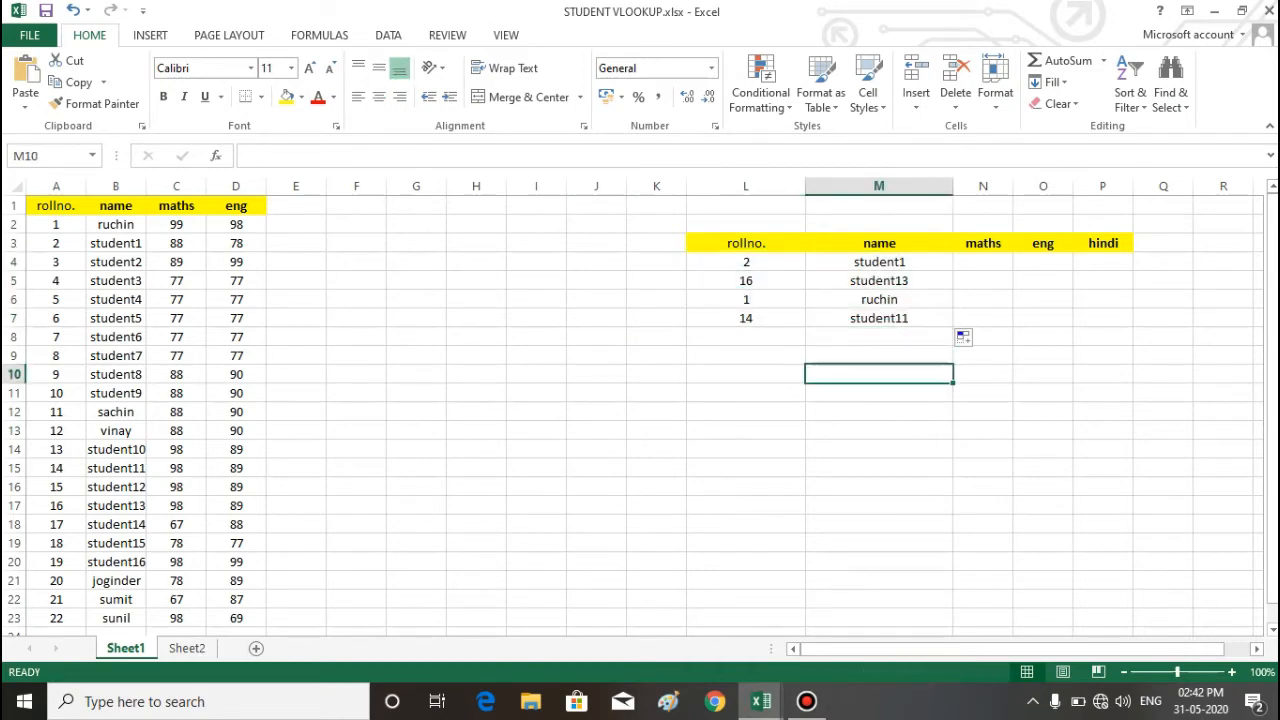
click(879, 262)
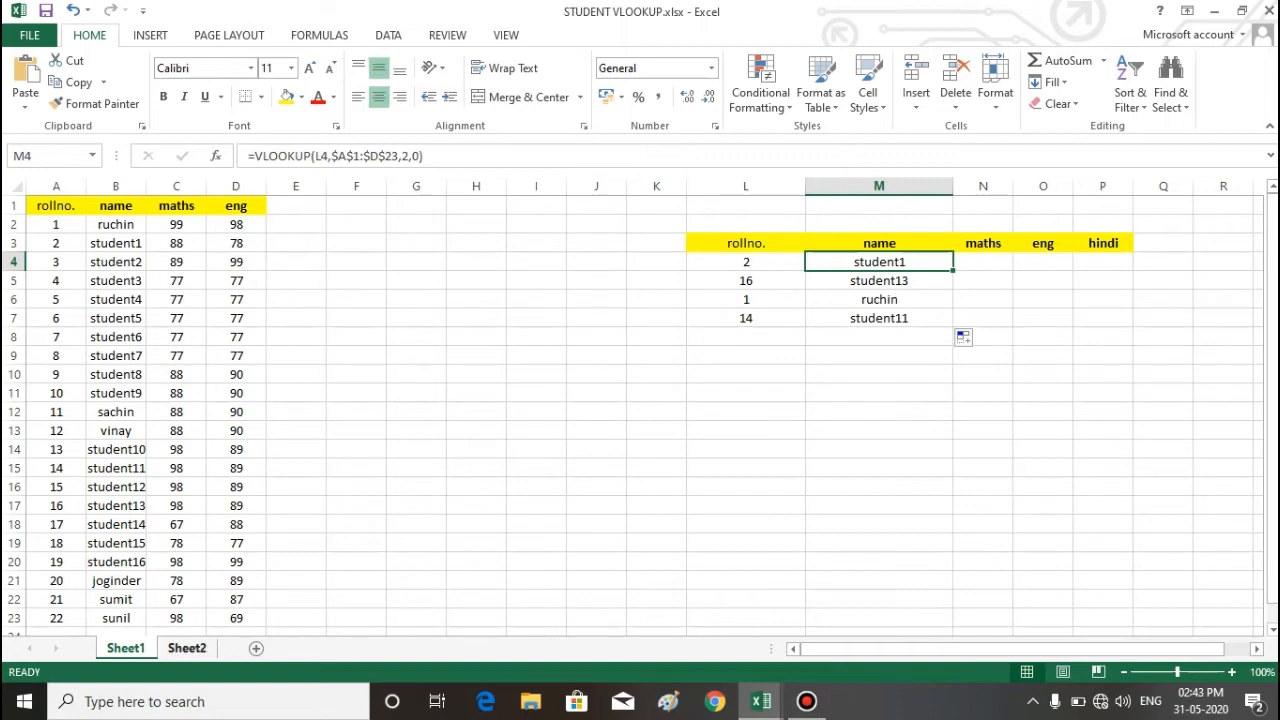
Step: Examine the student data table on Sheet2, including its hindi marks, and return to Sheet1
click(187, 648)
drag(115, 224, 296, 561)
click(416, 580)
click(126, 648)
click(746, 393)
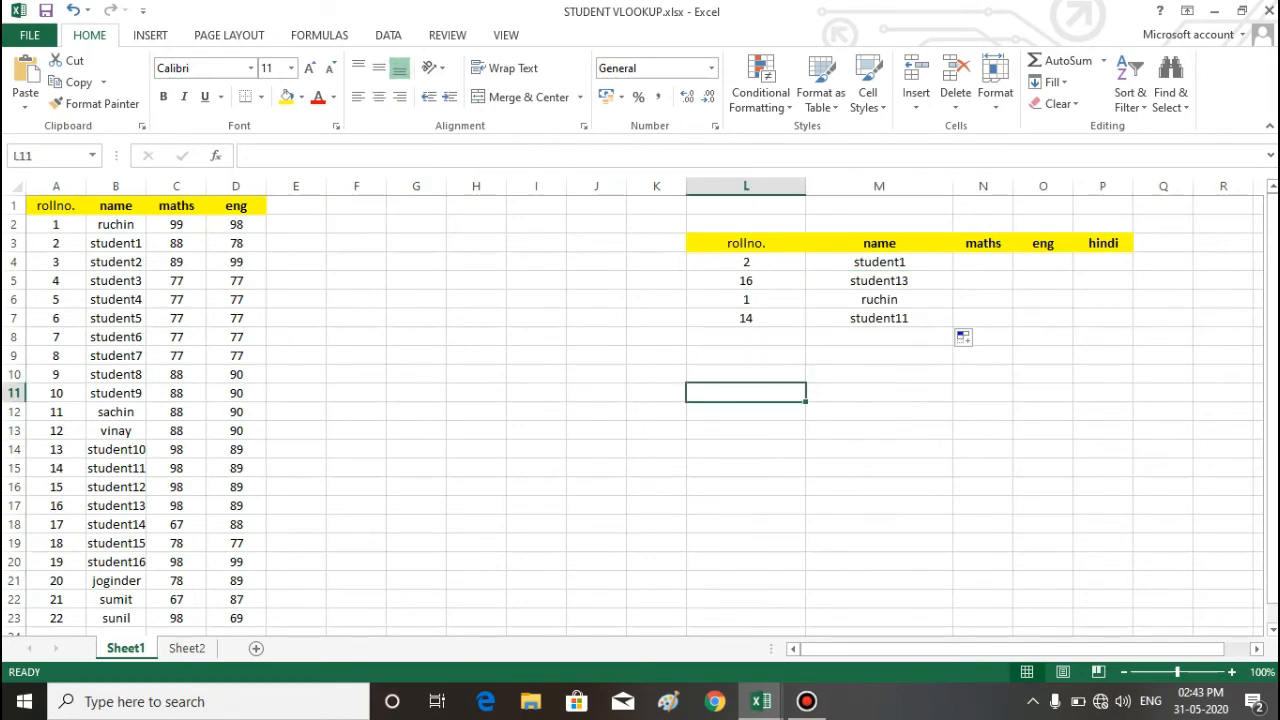
Step: Clear the name formulas from M4:M8
drag(879, 262, 879, 337)
key(Delete)
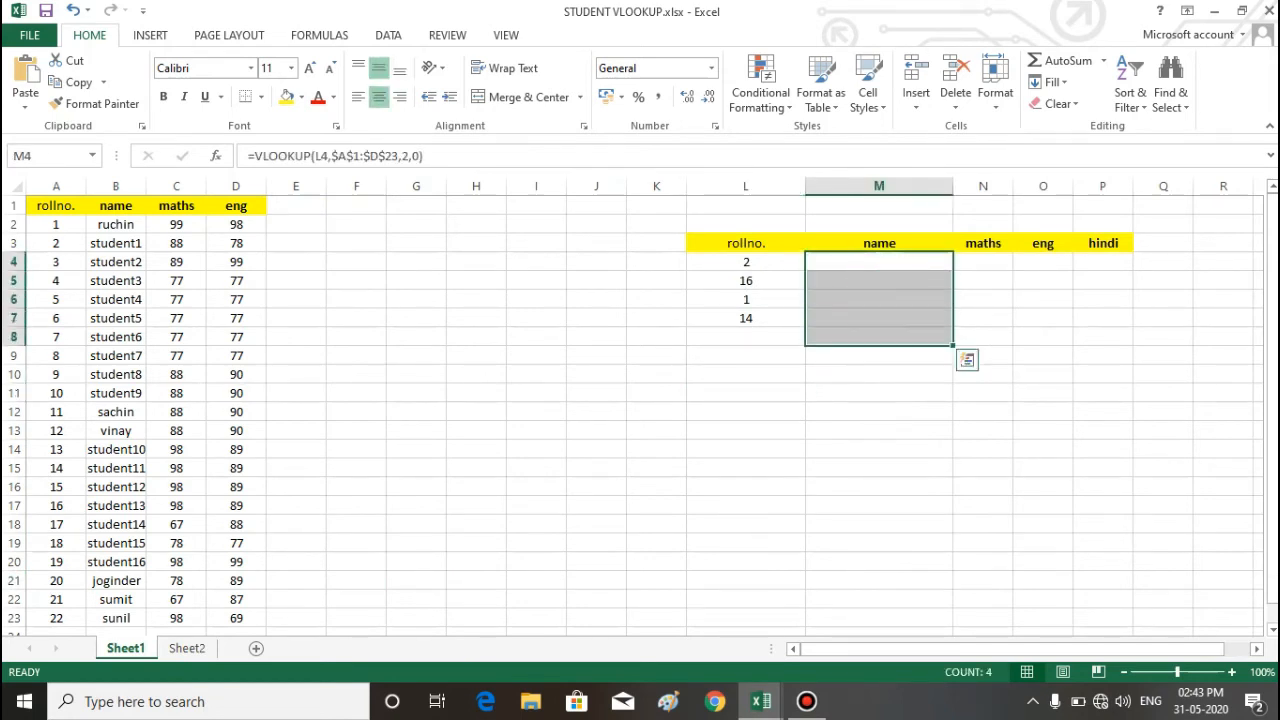
Step: Start a new VLOOKUP formula in M4 with L4 as the lookup value
click(879, 262)
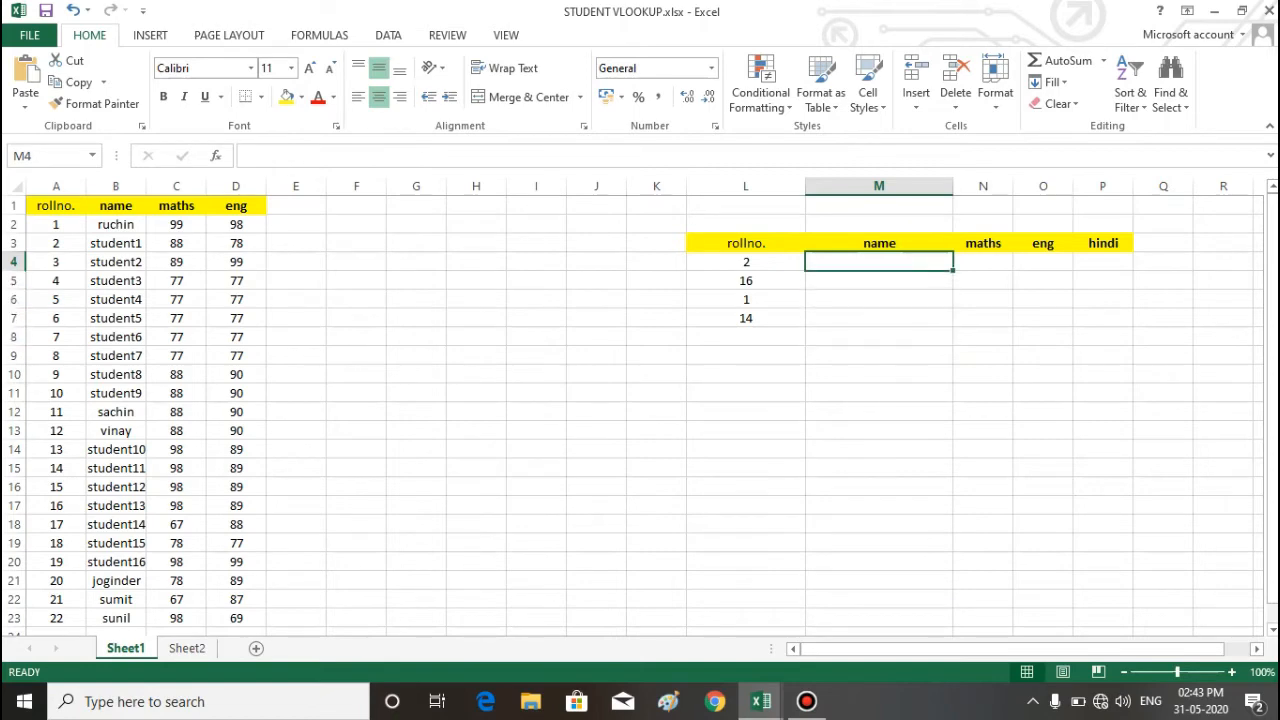
text(=vl)
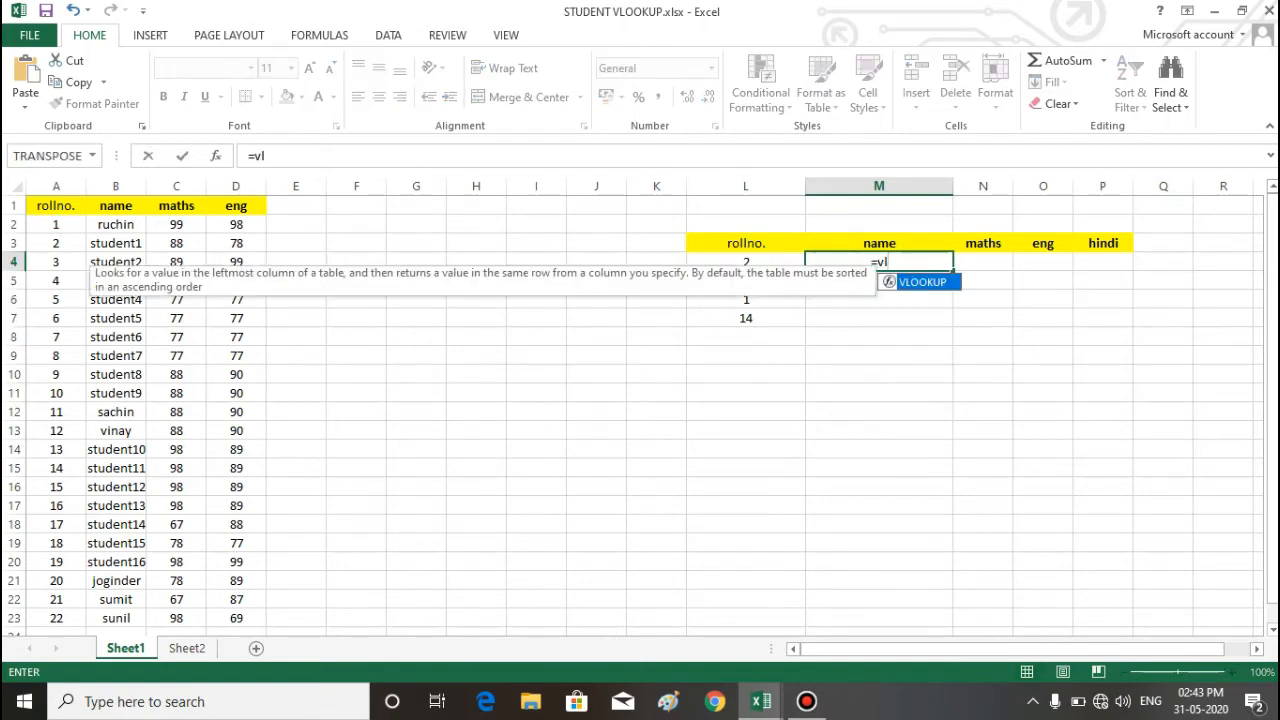
key(Tab)
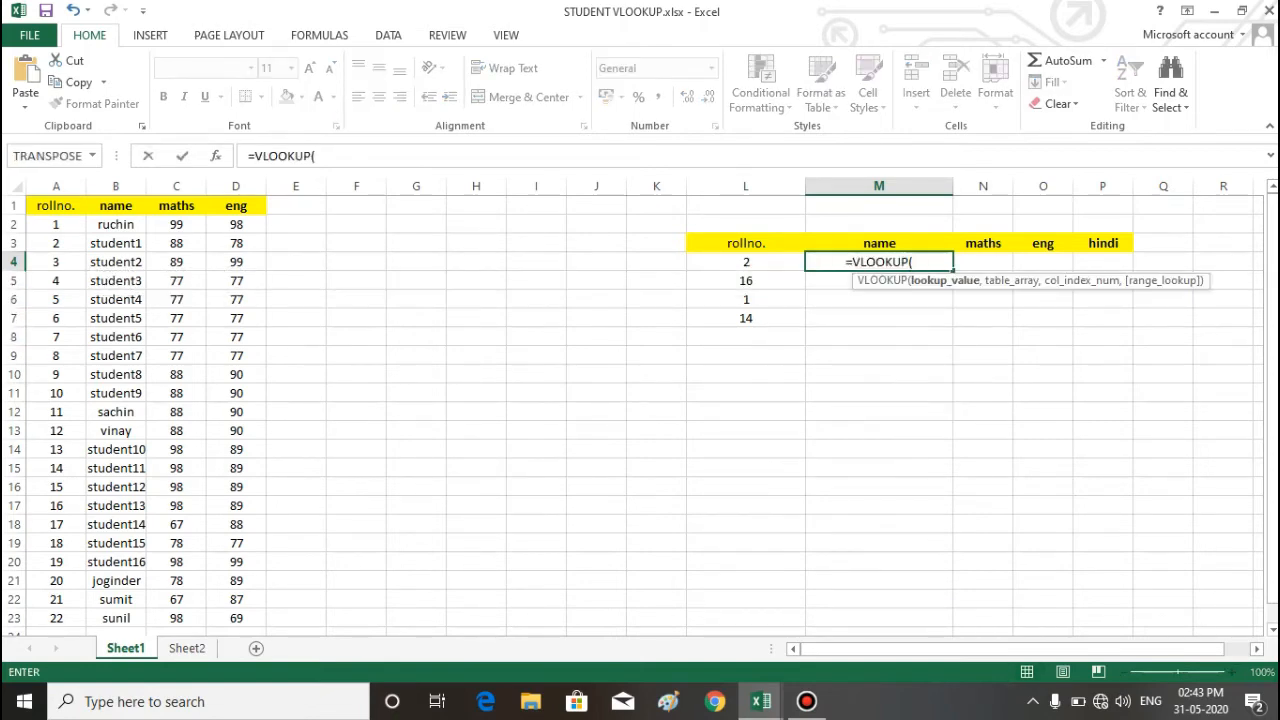
key(Left)
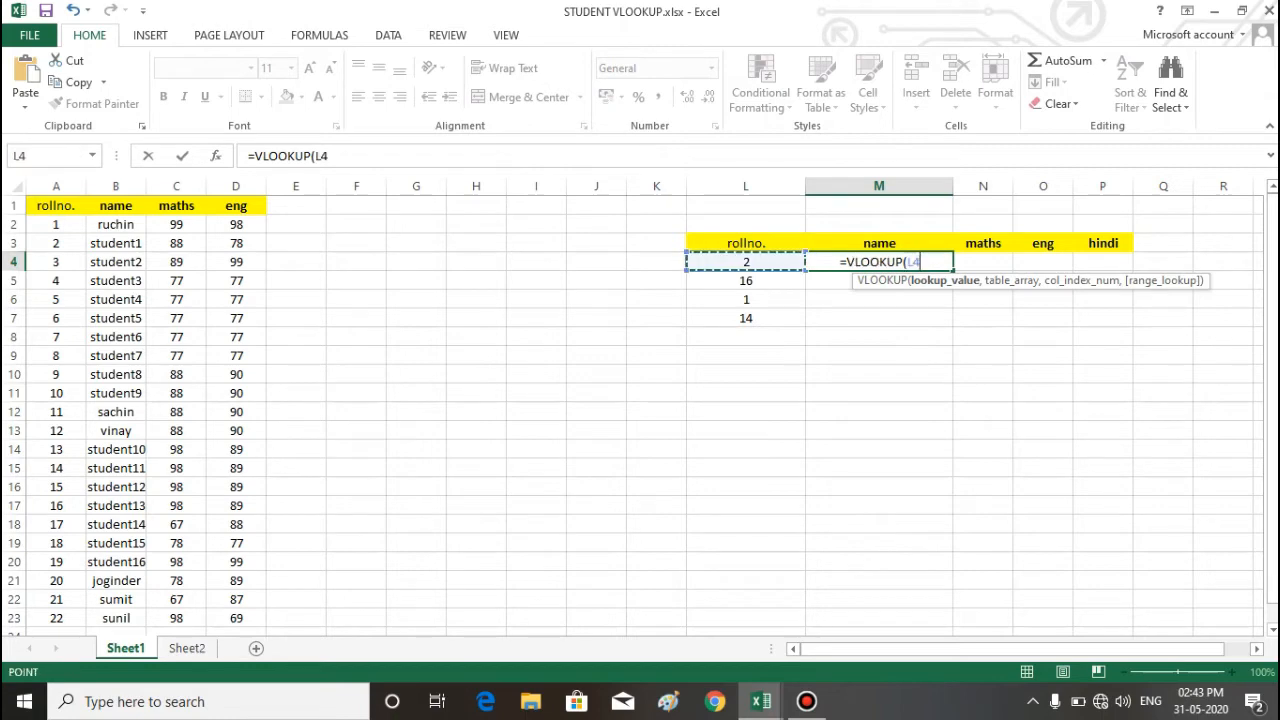
text(,)
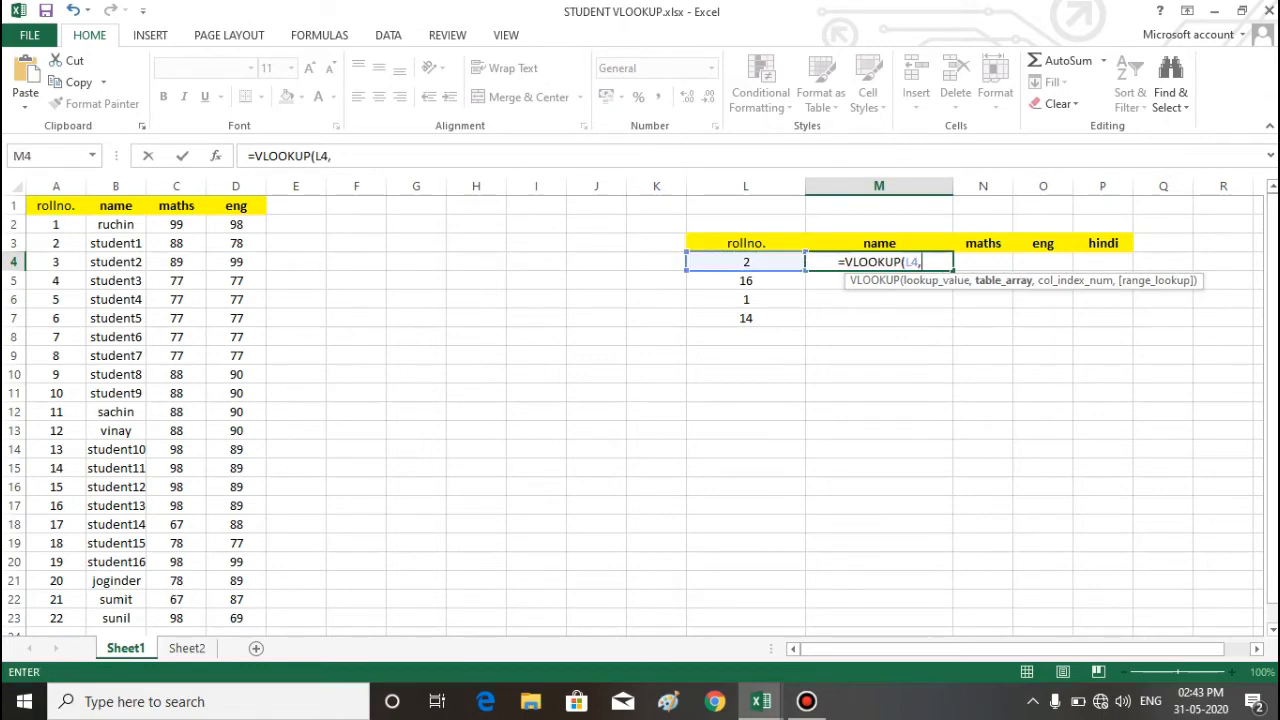
Step: Select A1:E23 on Sheet2 for the VLOOKUP's table array and switch back to Sheet1
click(187, 648)
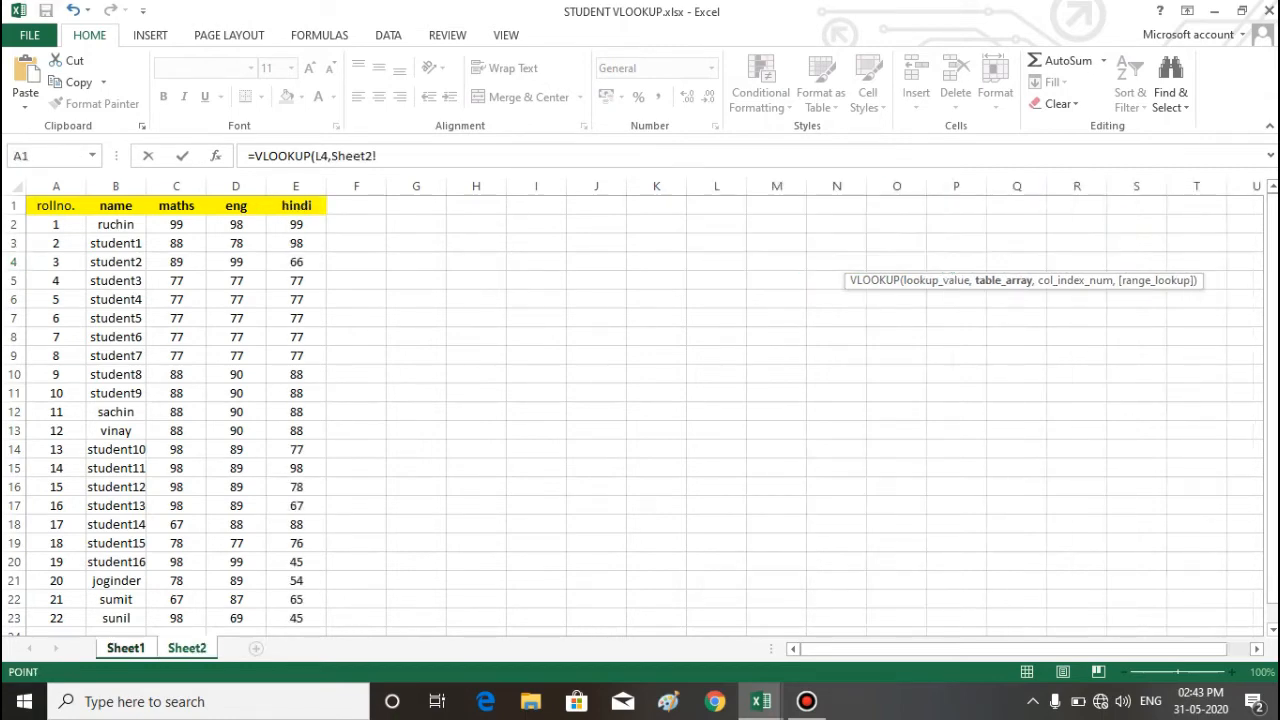
drag(56, 205, 315, 622)
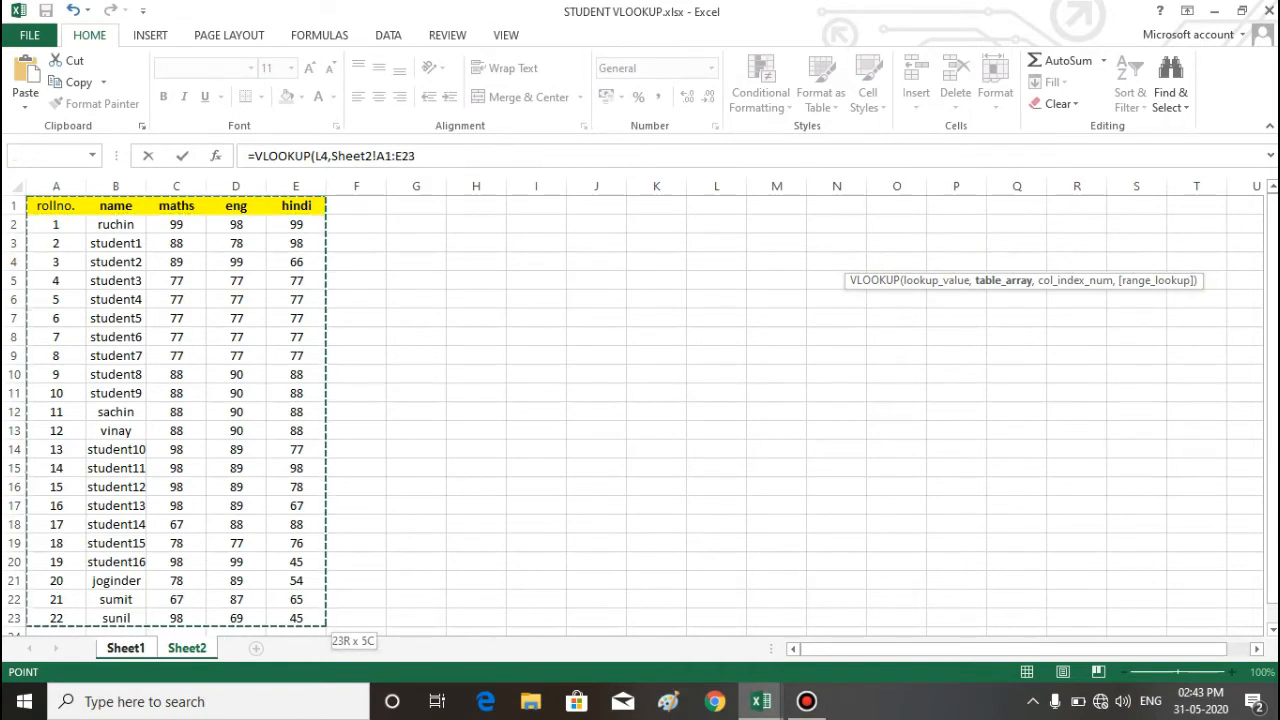
click(126, 648)
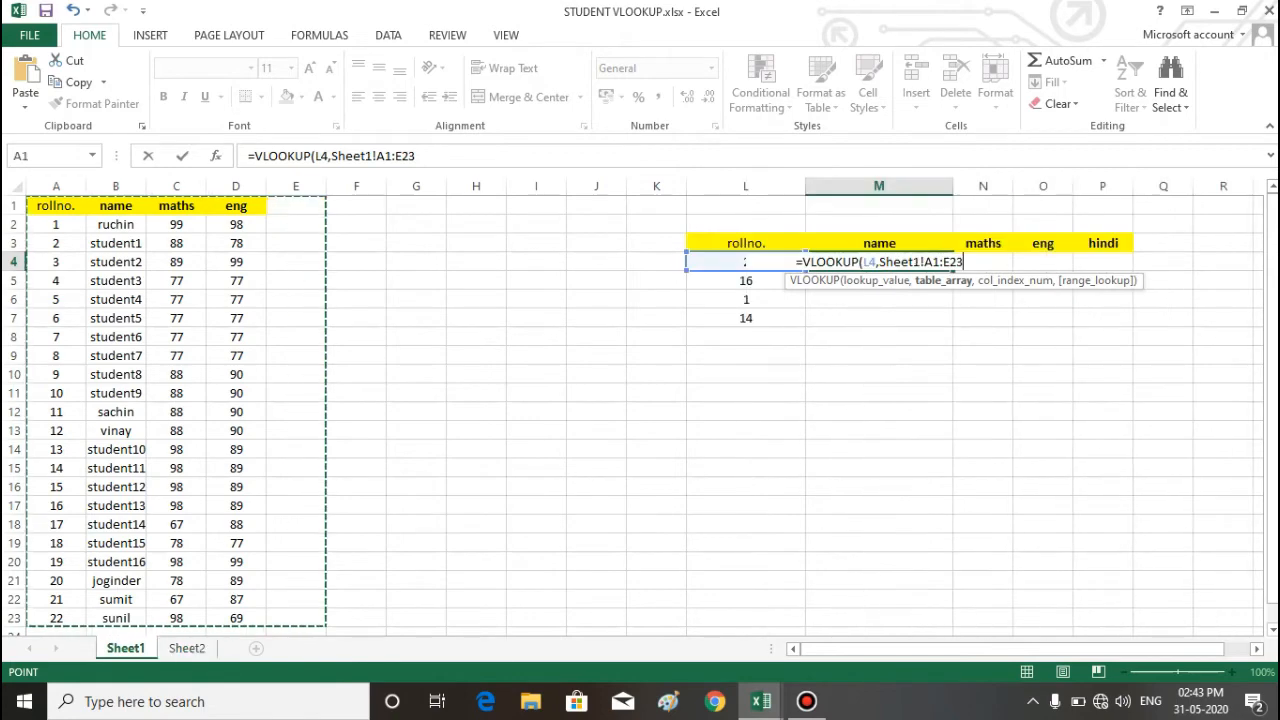
key(F8)
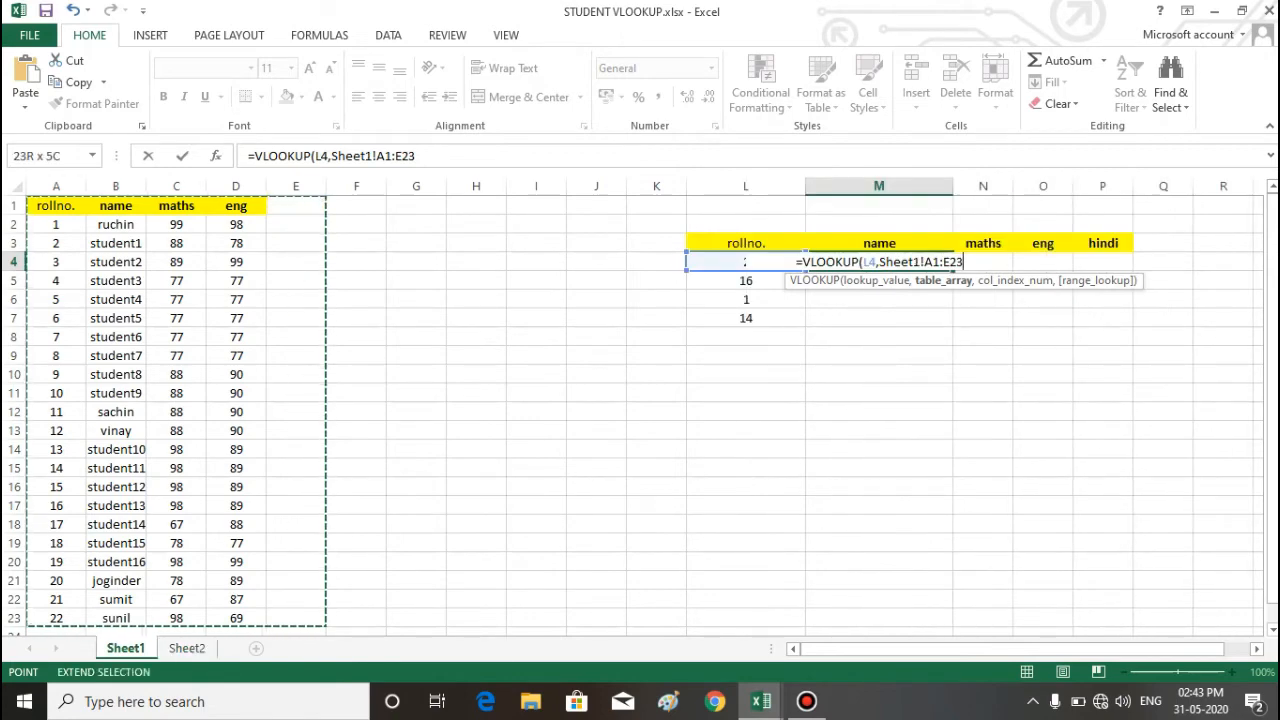
Step: Complete M4's VLOOKUP with column index 2 and range lookup 0, and enter it
text(,)
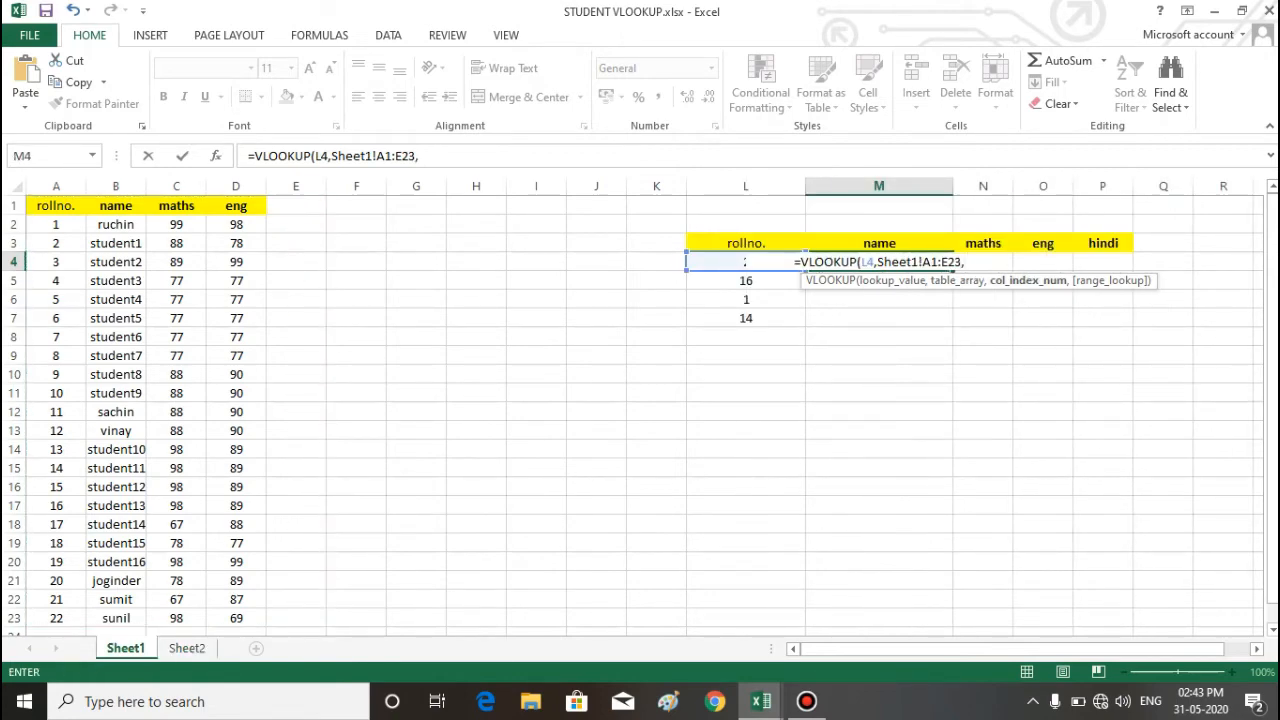
text(2,)
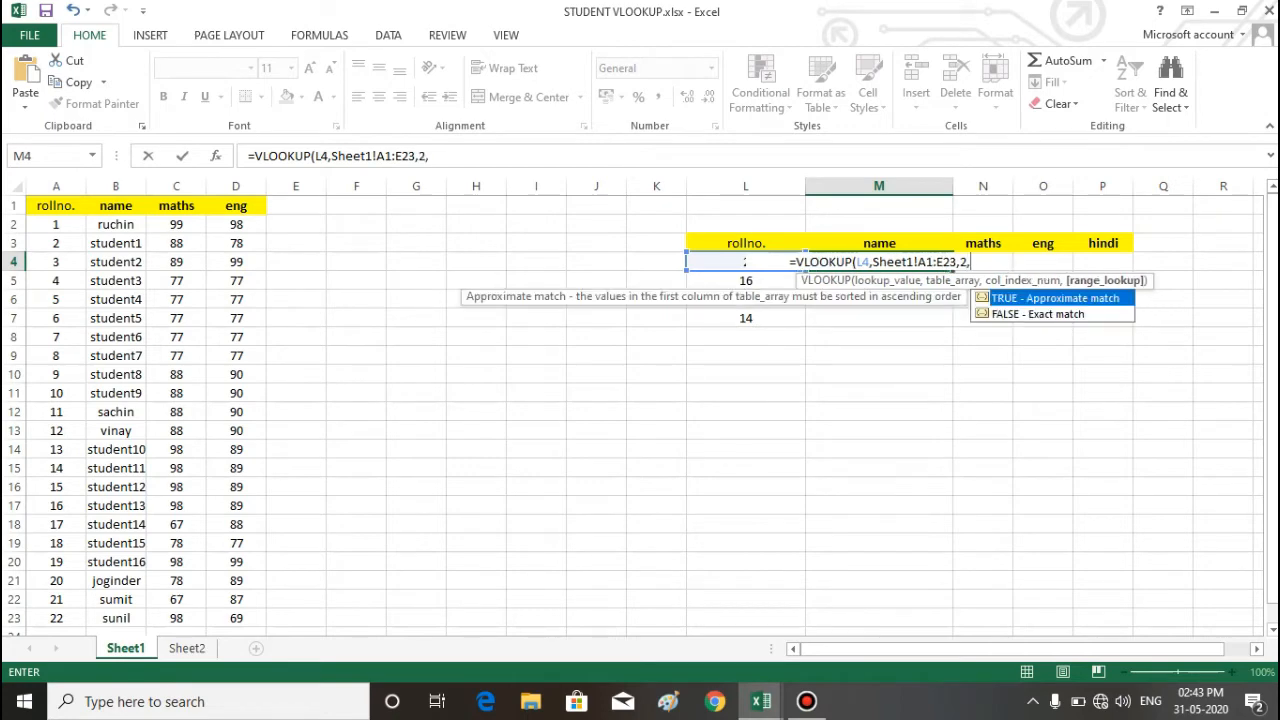
text(0))
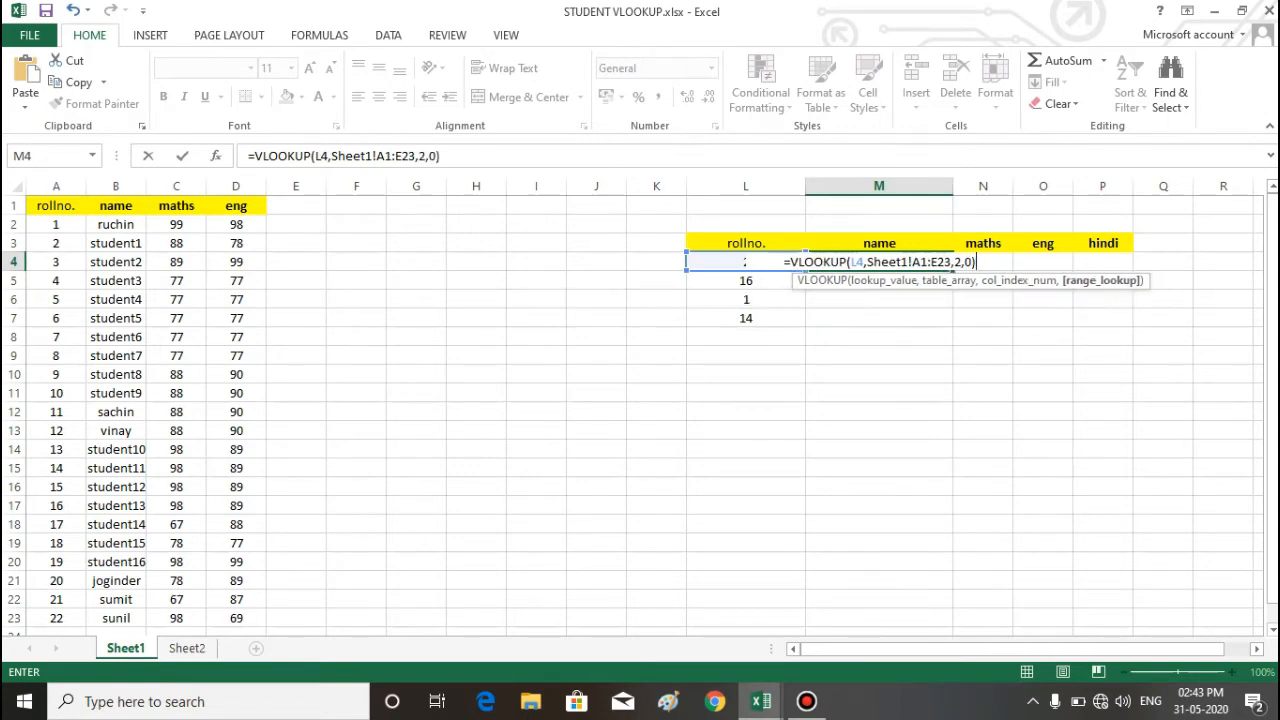
key(Return)
Step: Fill the new name formula from M4 down to M7 and check the formula in M6
click(879, 262)
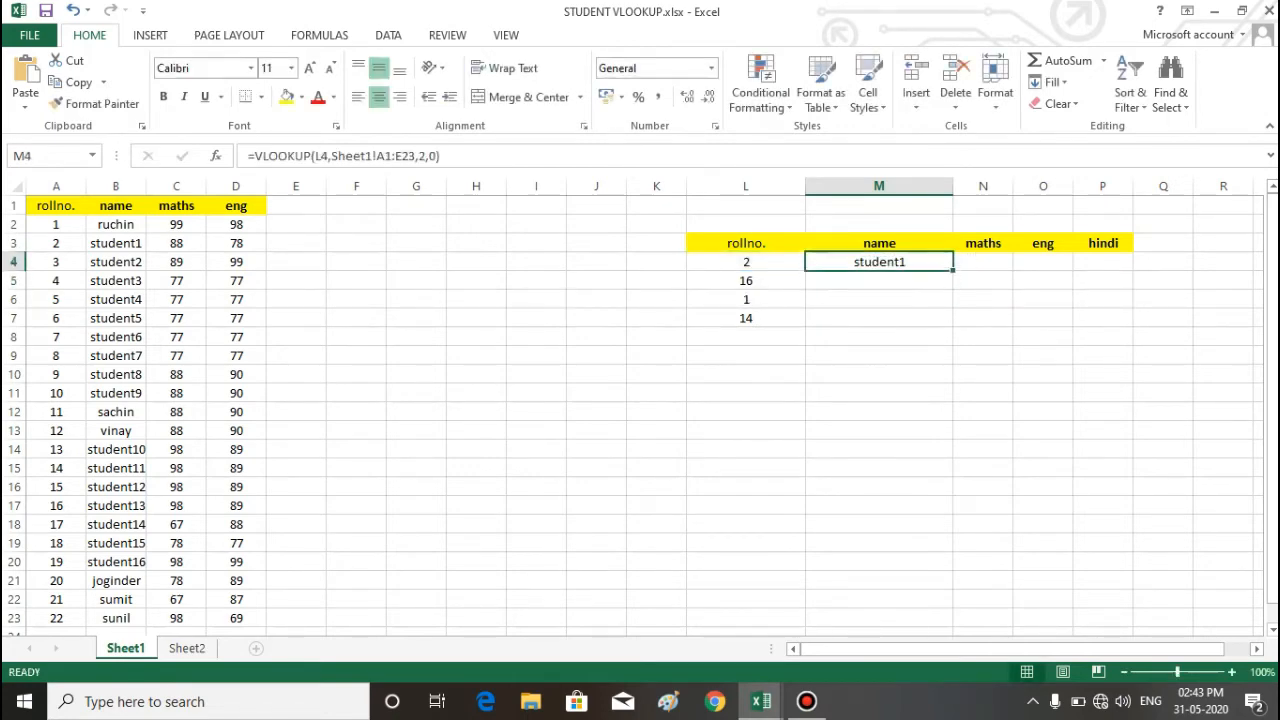
double_click(953, 271)
click(967, 338)
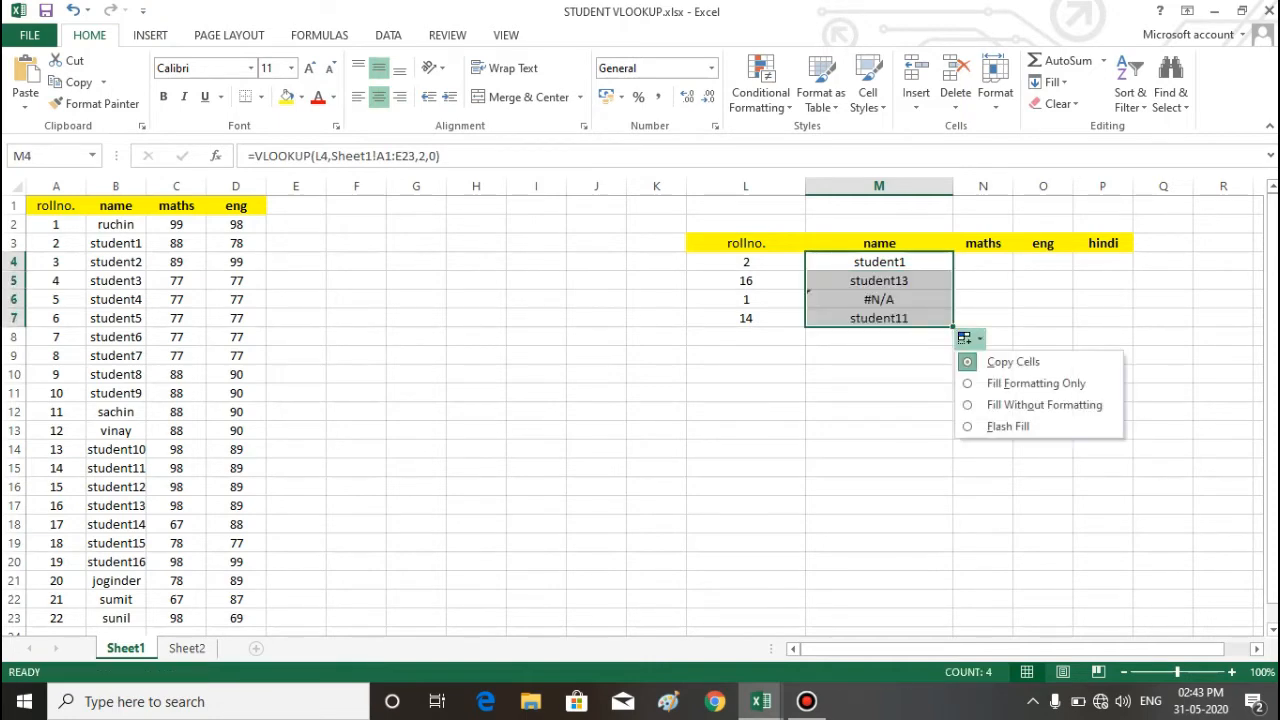
click(879, 299)
Step: Make the table array in M4's VLOOKUP absolute as $A$1:$E$23 and enter the formula
click(879, 262)
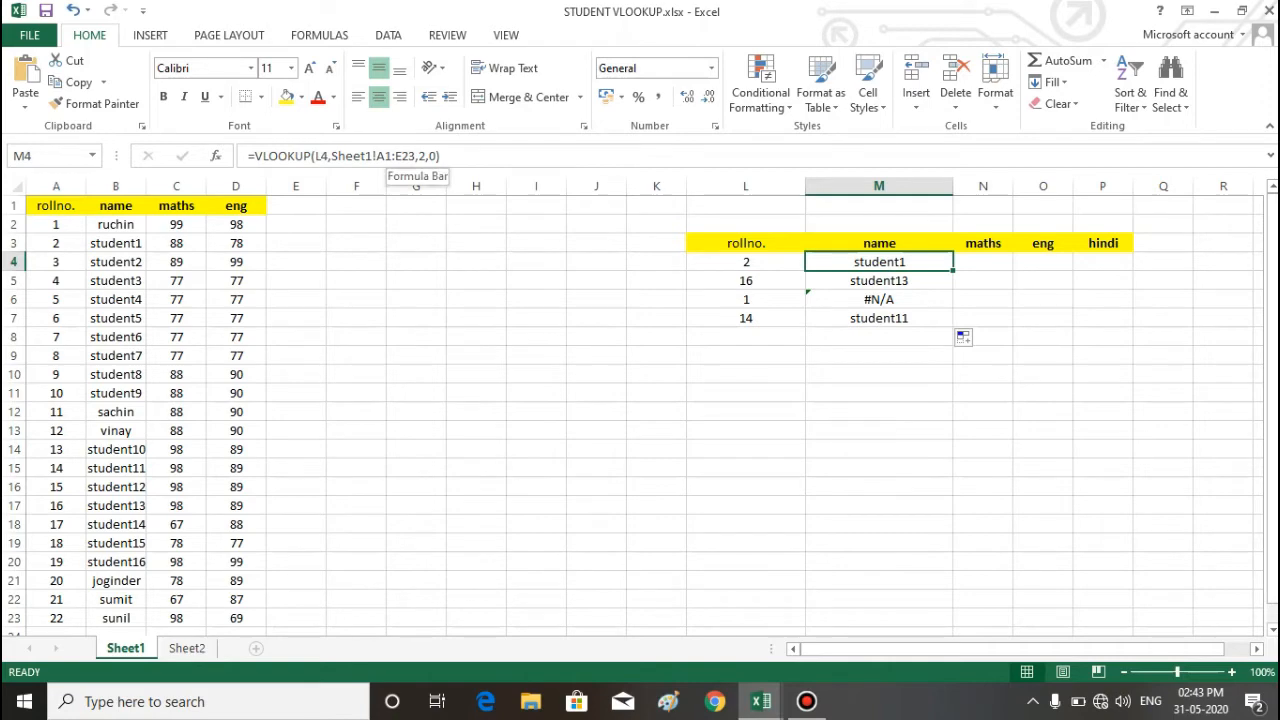
double_click(400, 156)
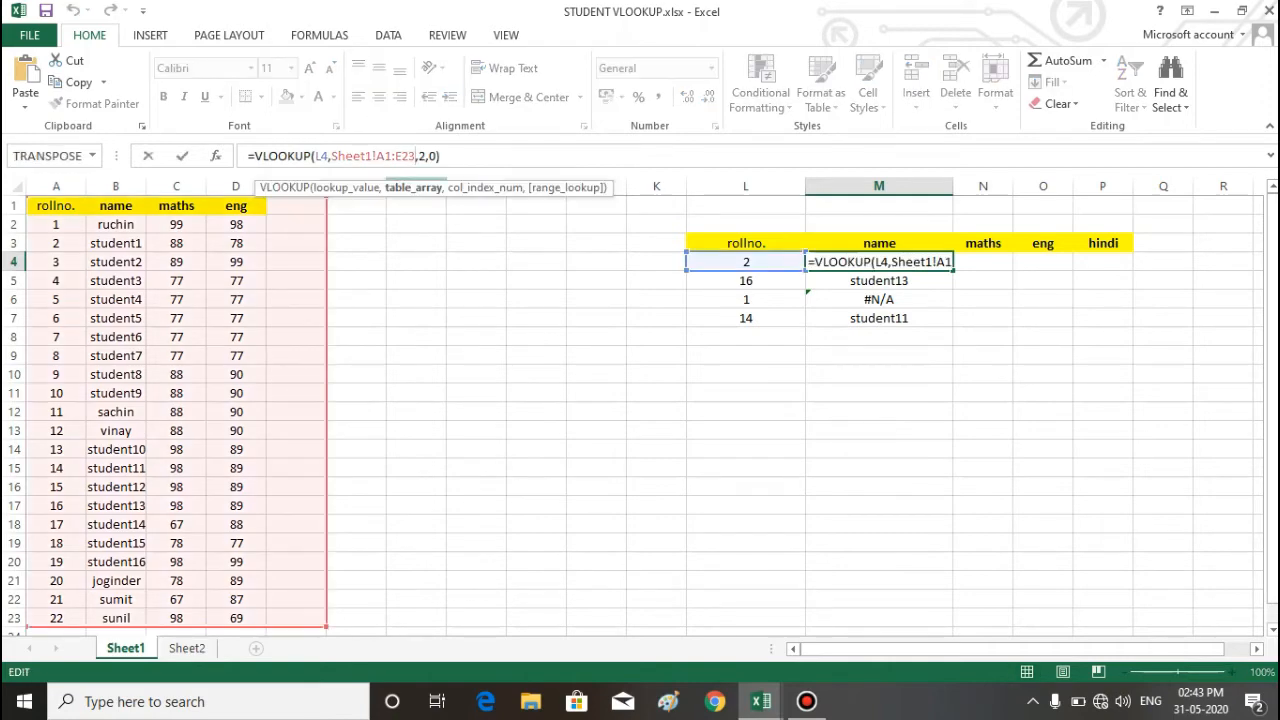
key(F4)
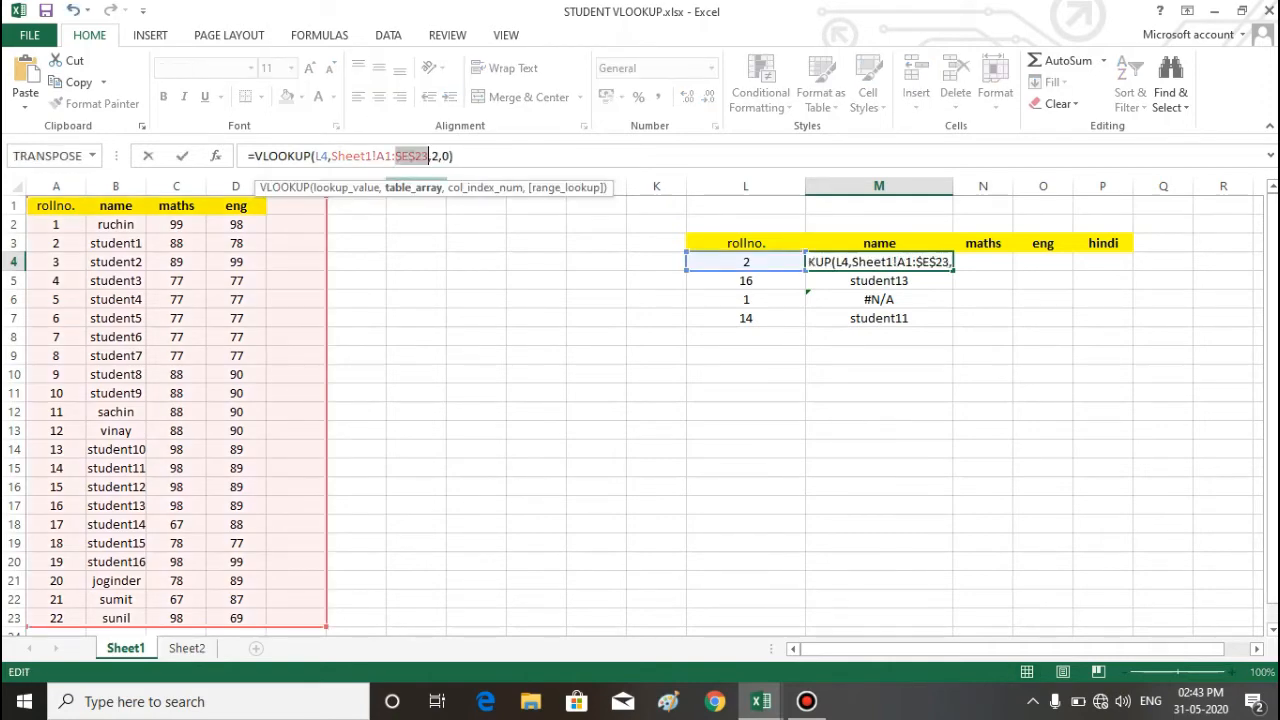
click(377, 156)
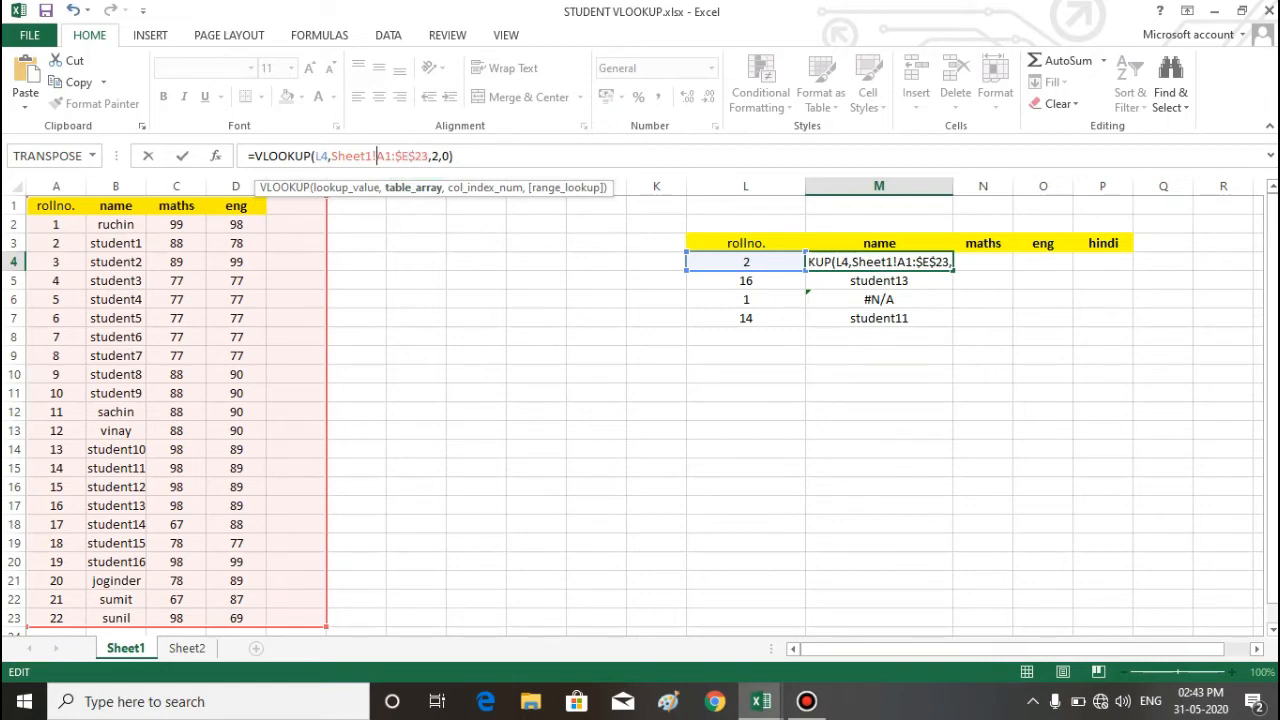
key(F4)
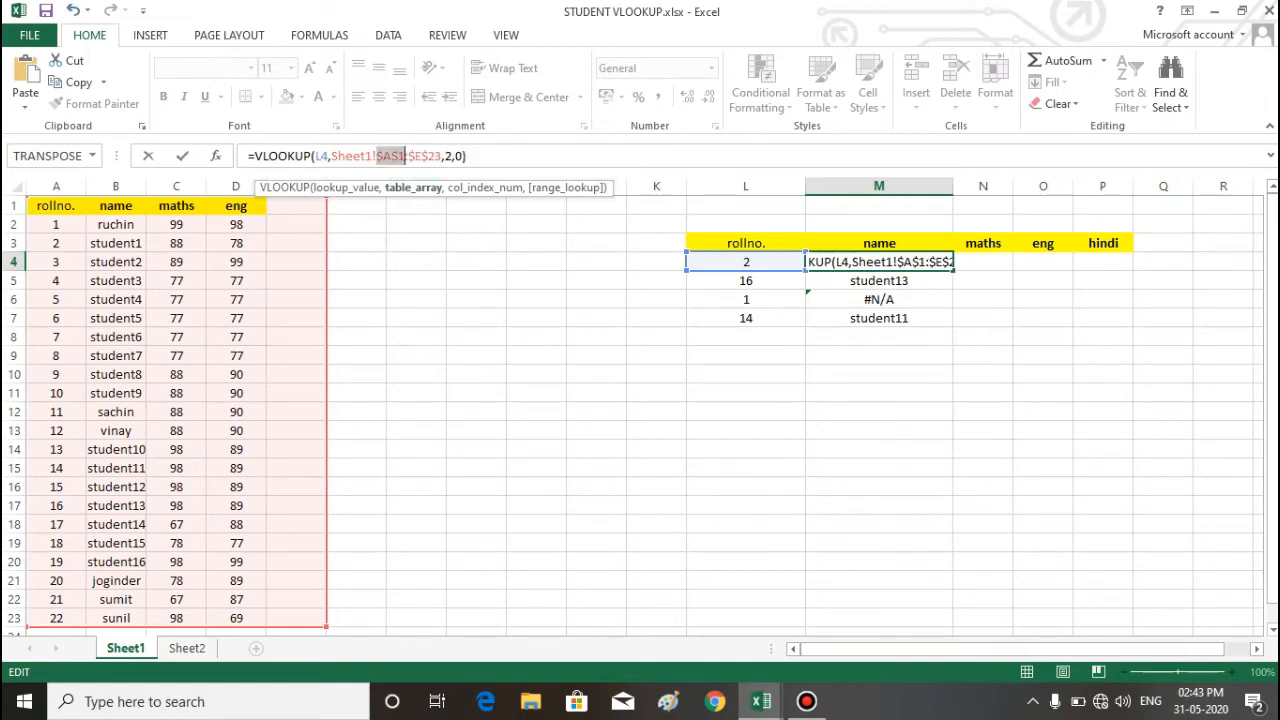
key(Return)
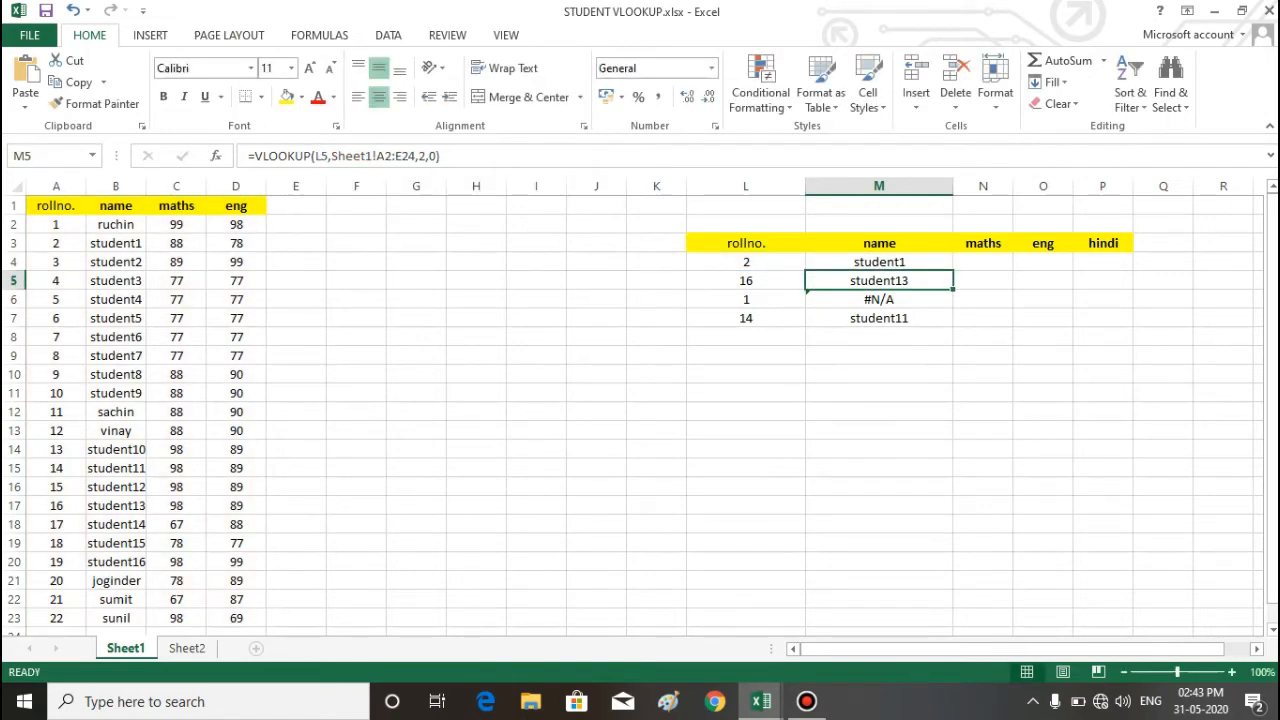
Step: Fill the VLOOKUP with the absolute range from M4 down to M7 and check M4's formula
click(879, 262)
double_click(953, 270)
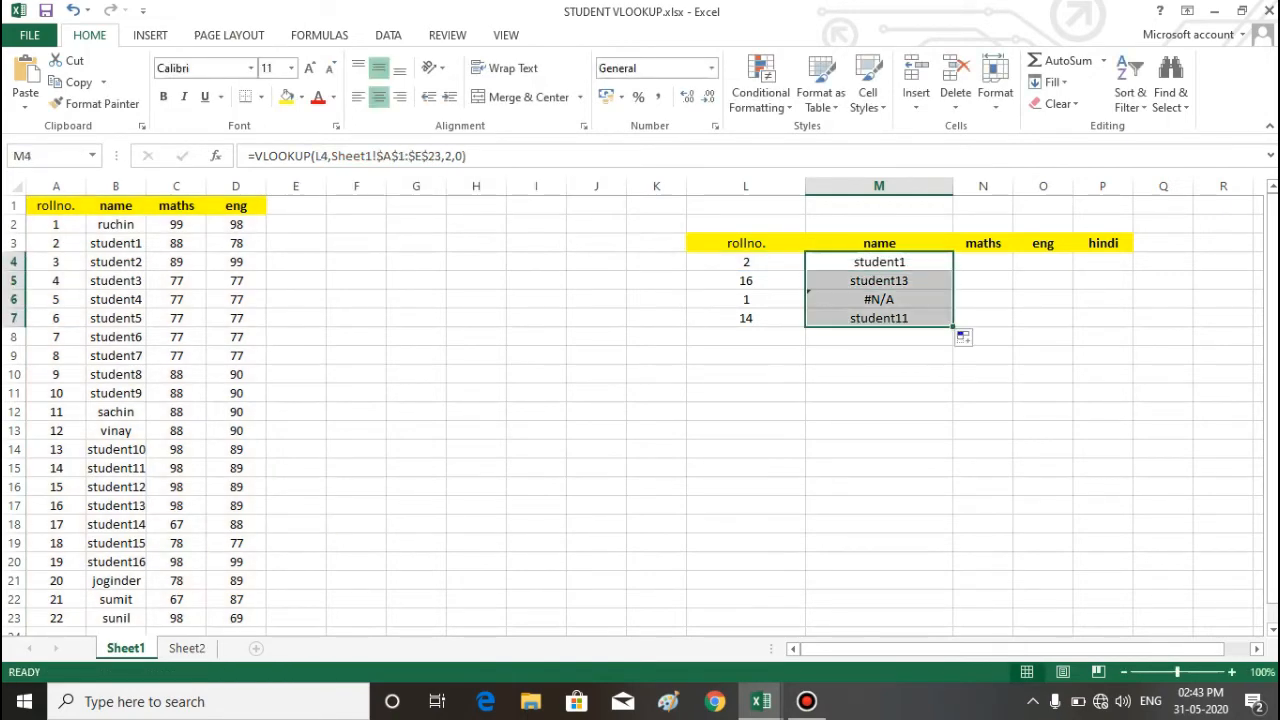
click(982, 318)
click(879, 262)
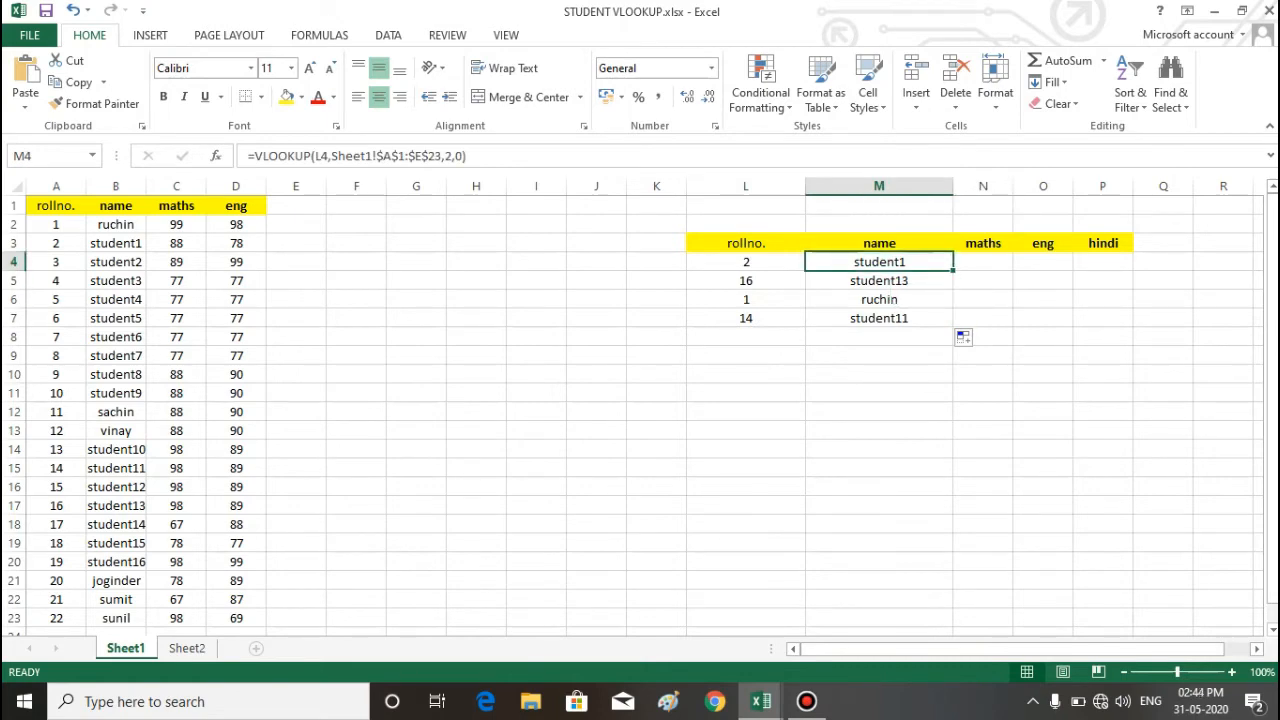
click(879, 337)
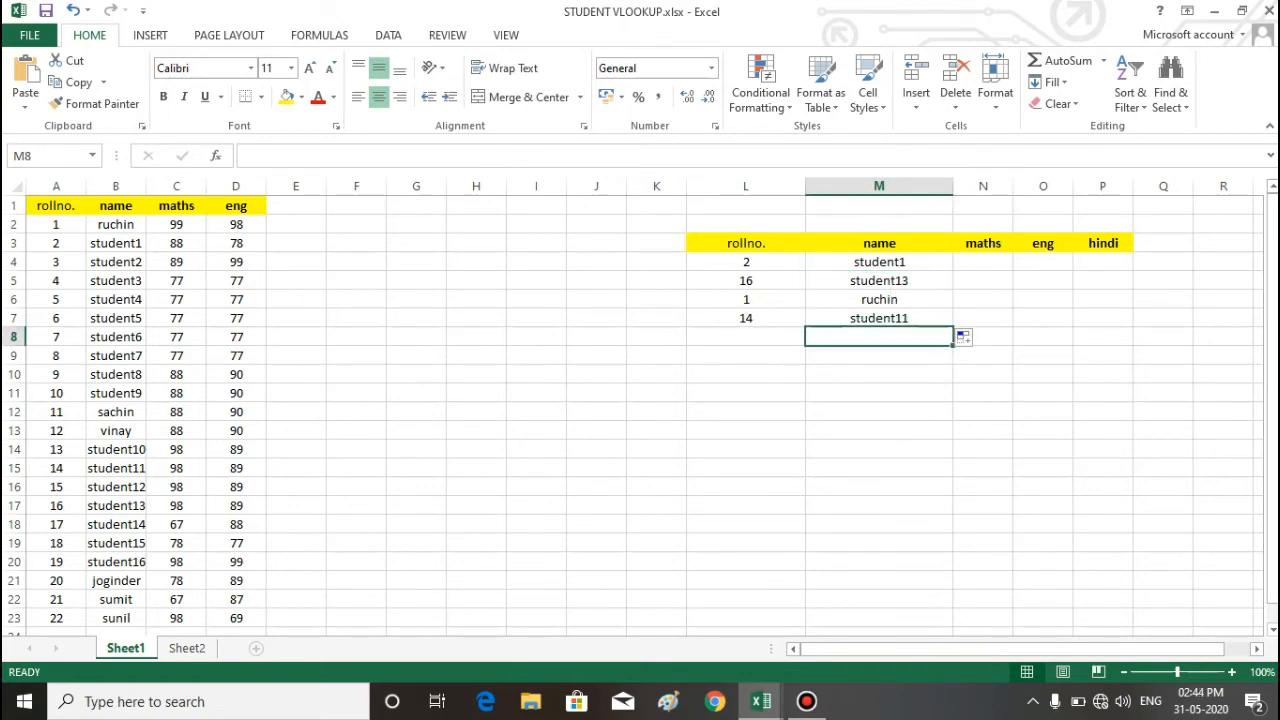
Step: Clear the name formulas from M4:M7
drag(879, 262, 879, 318)
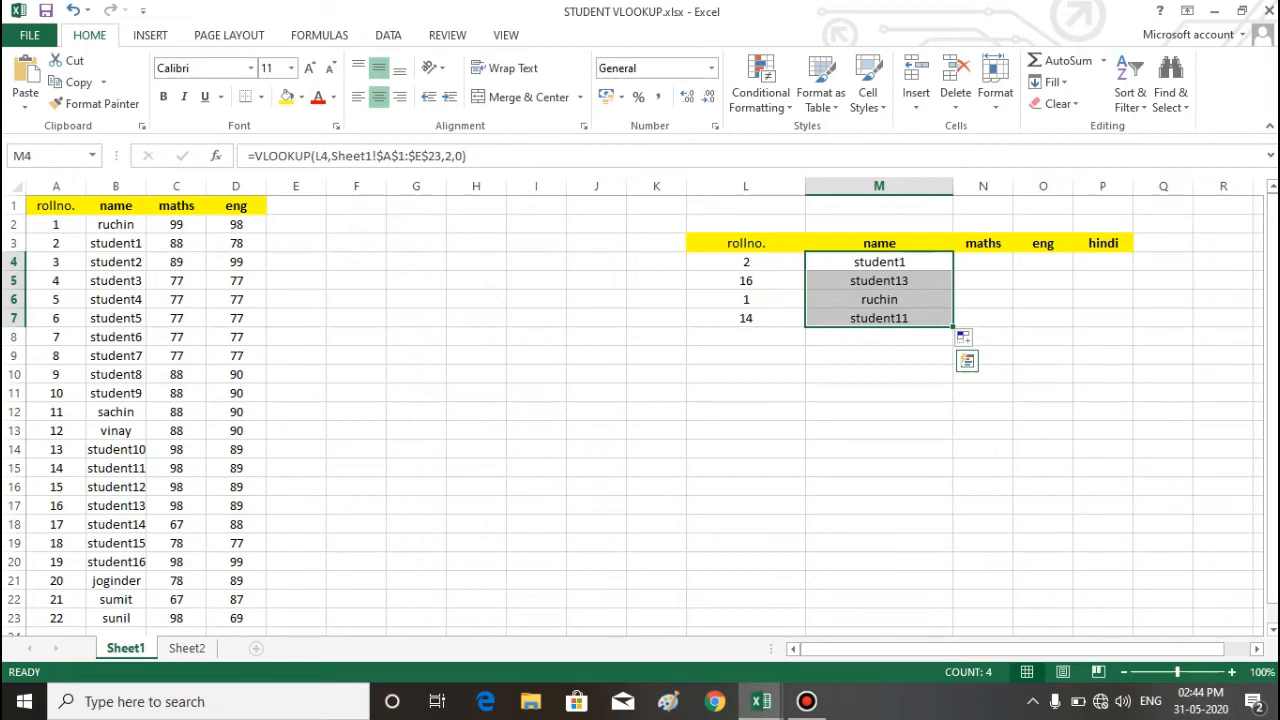
key(Delete)
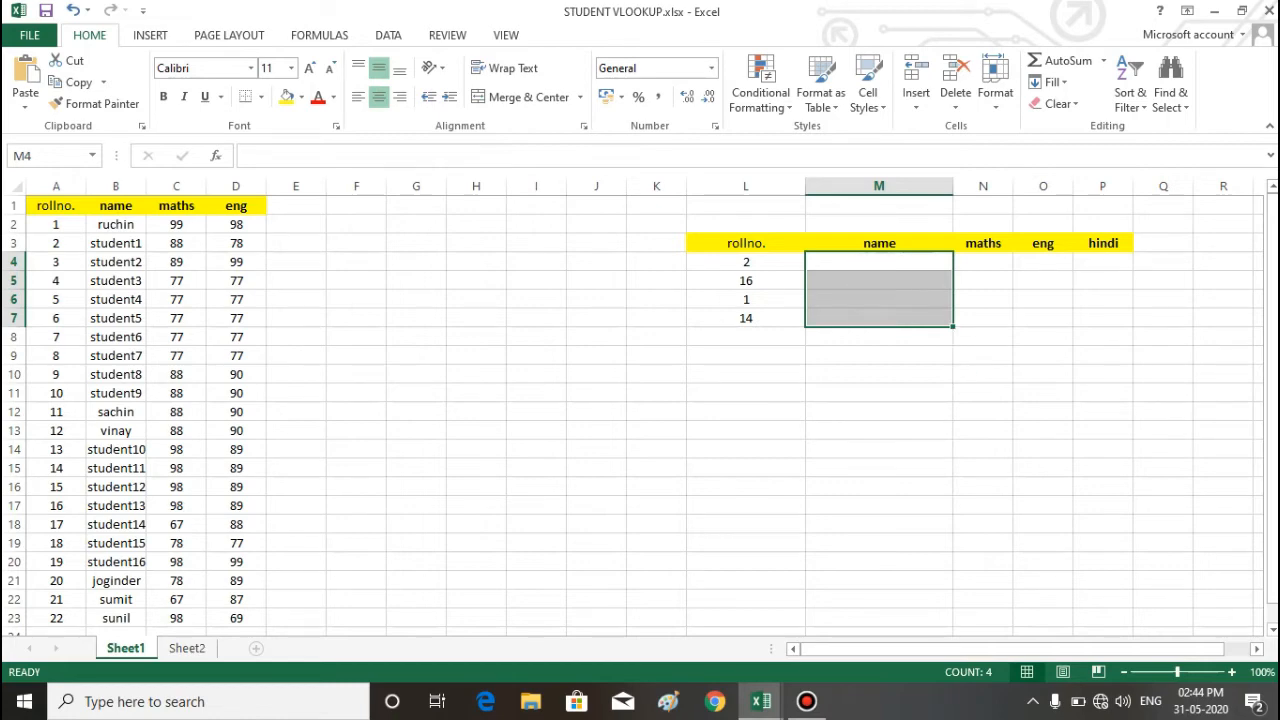
click(416, 393)
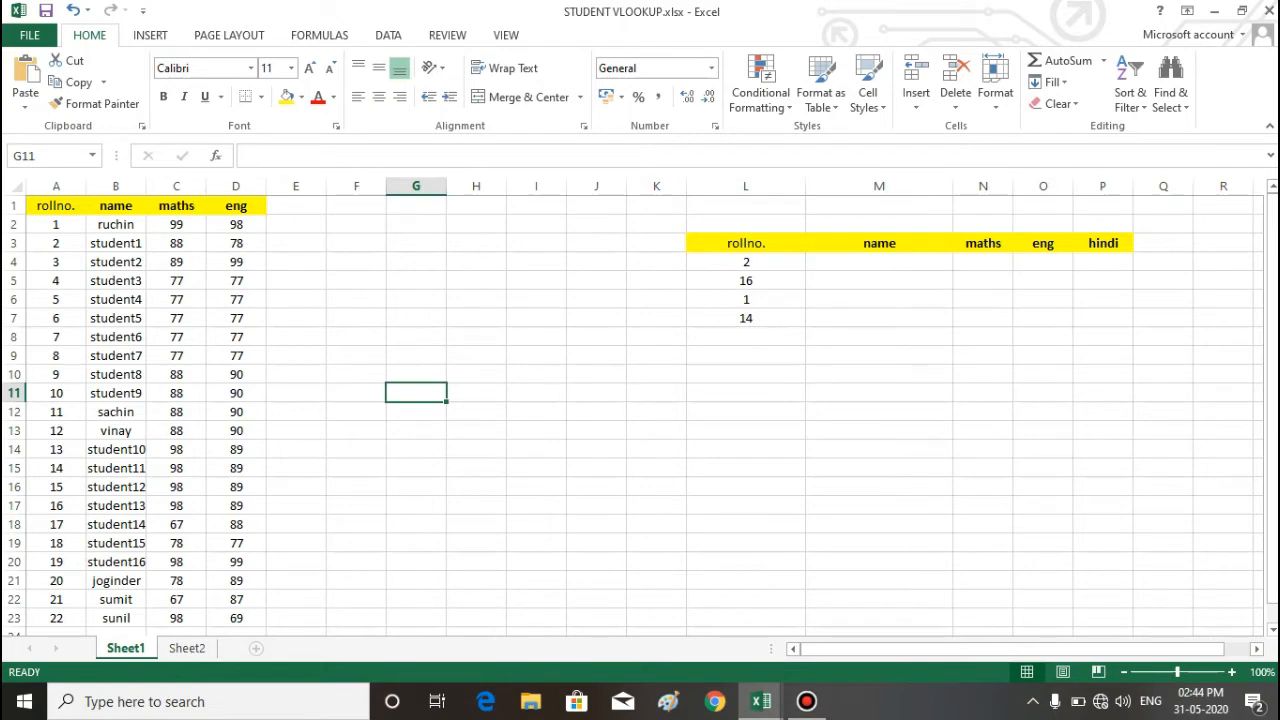
Step: Look over the student records in the Book1 workbook and return to STUDENT VLOOKUP.xlsx
key(alt+Tab)
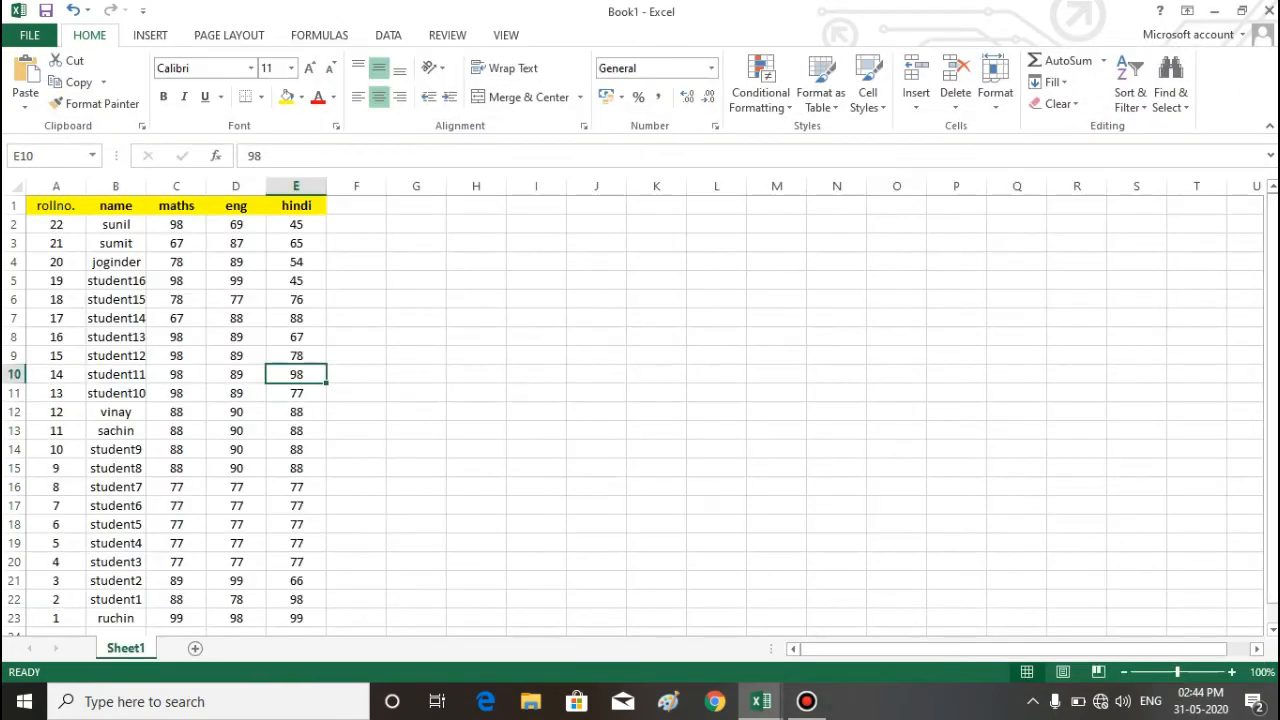
drag(56, 224, 300, 563)
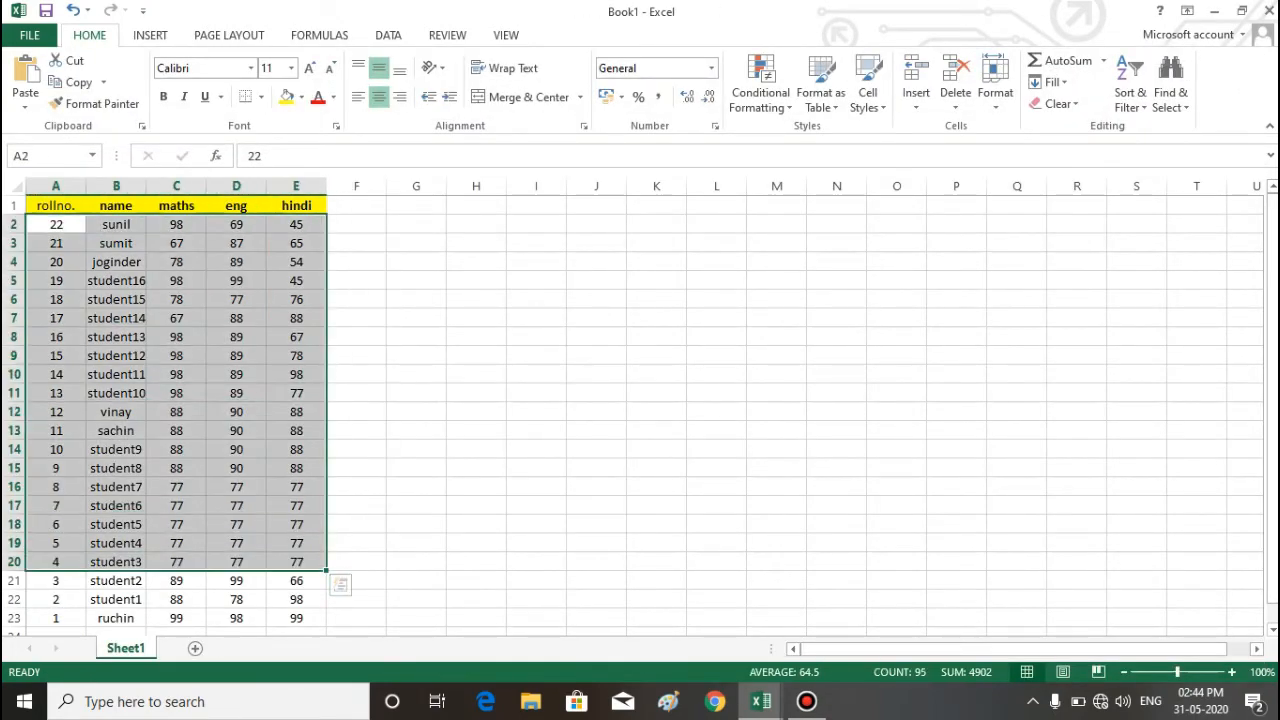
click(596, 562)
key(alt+Tab)
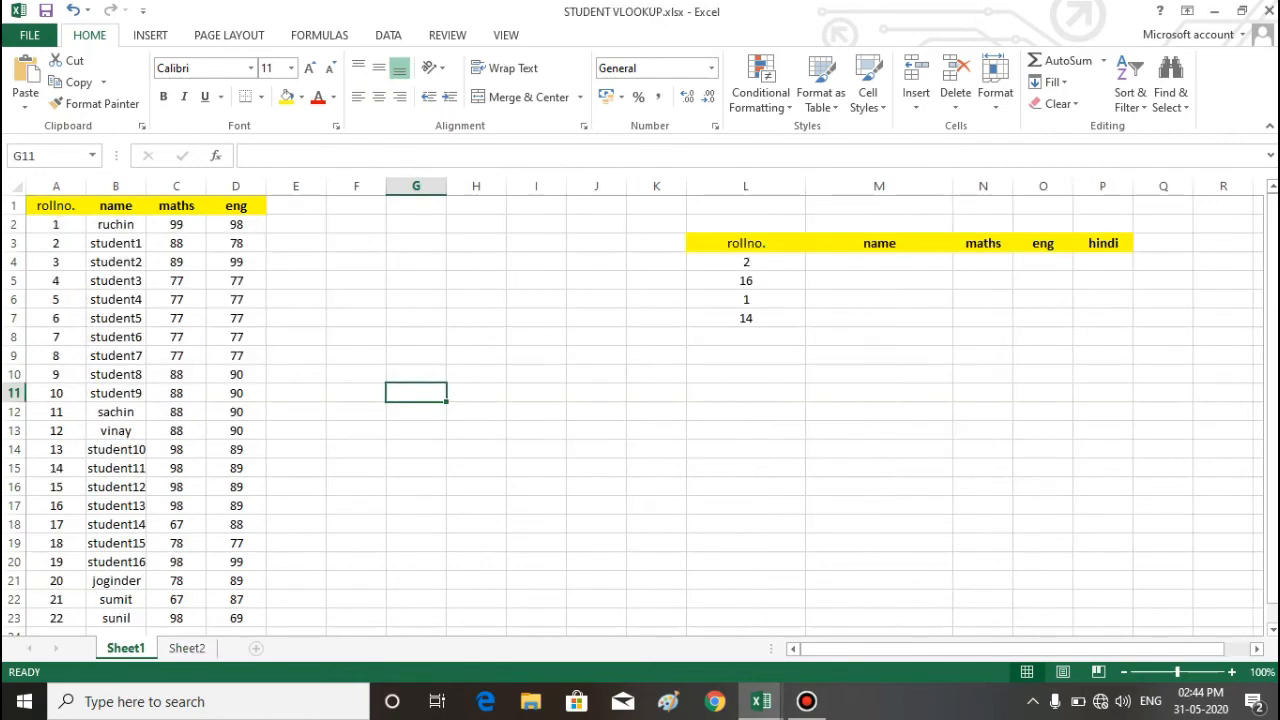
Step: Begin a VLOOKUP in the emptied cell M4, using the roll number in L4 as the lookup value
click(879, 262)
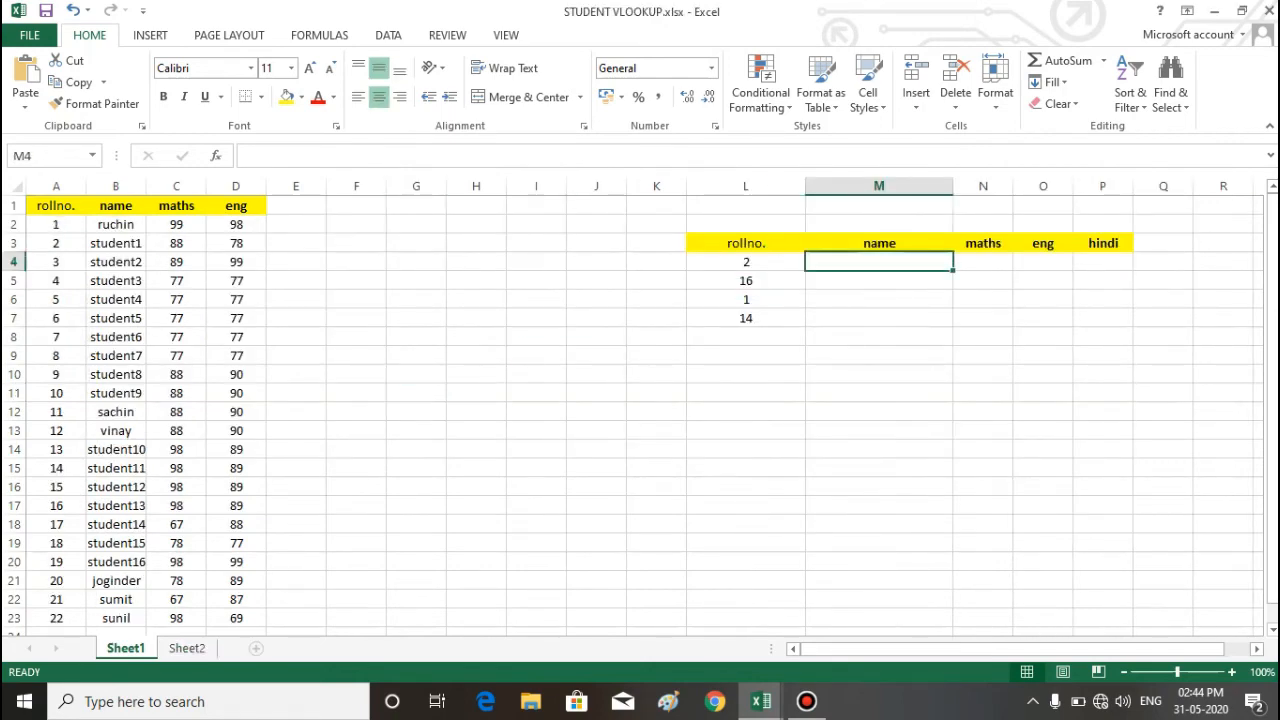
text(=v)
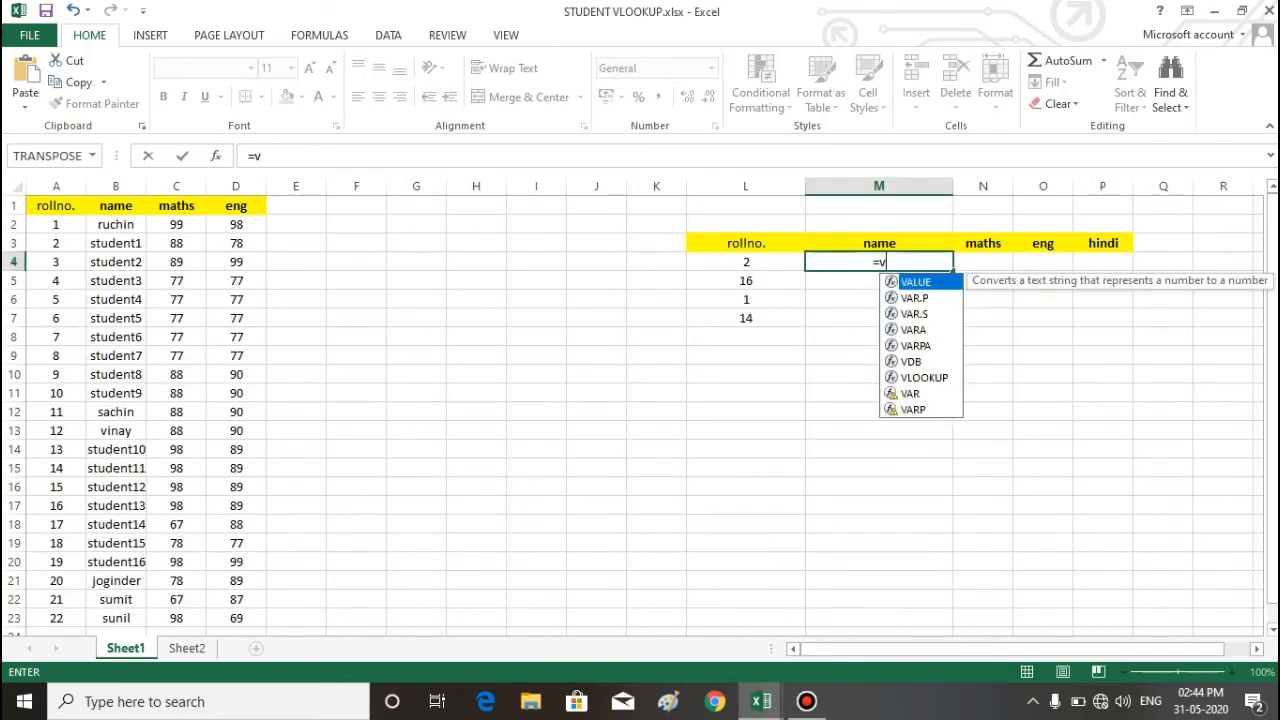
text(l)
key(Tab)
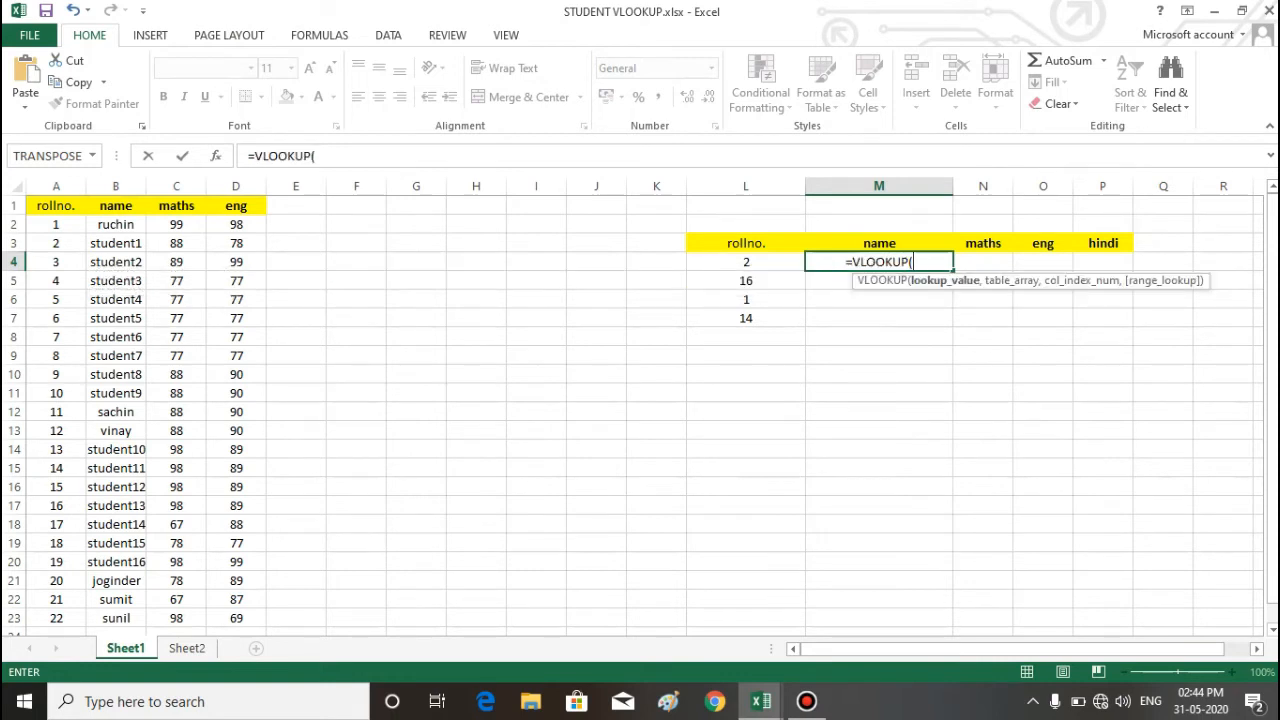
click(746, 262)
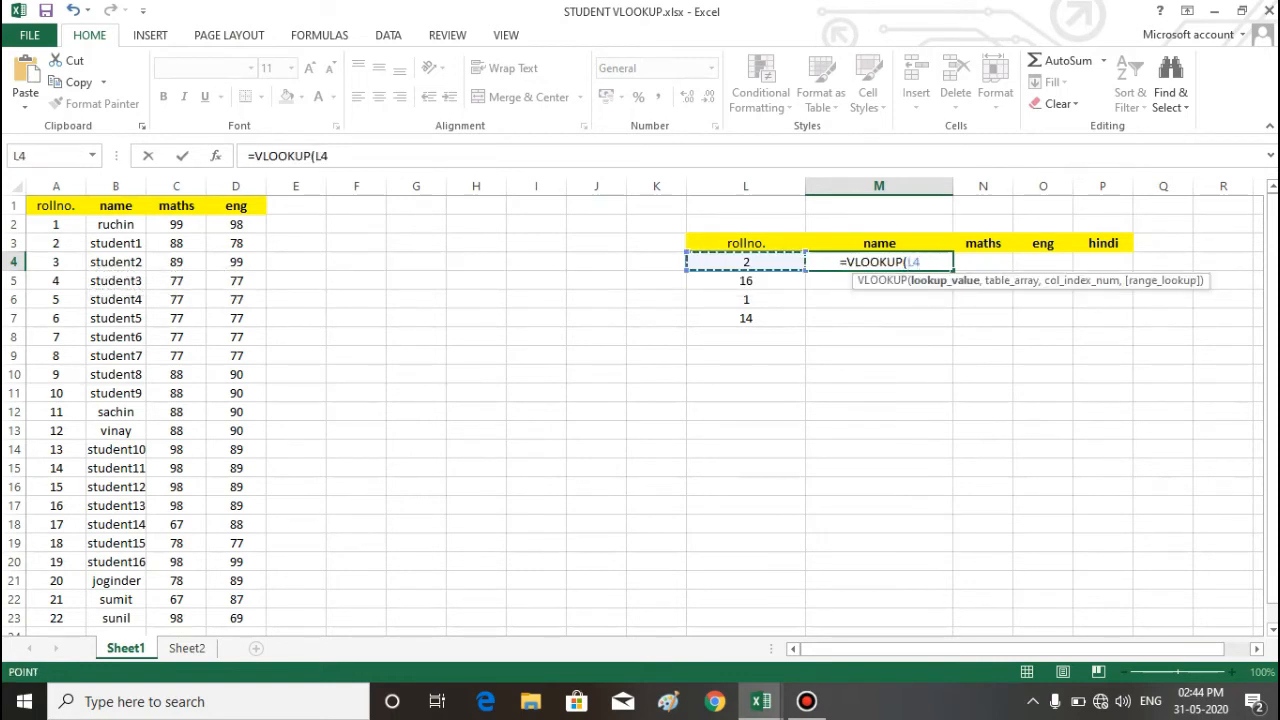
text(,)
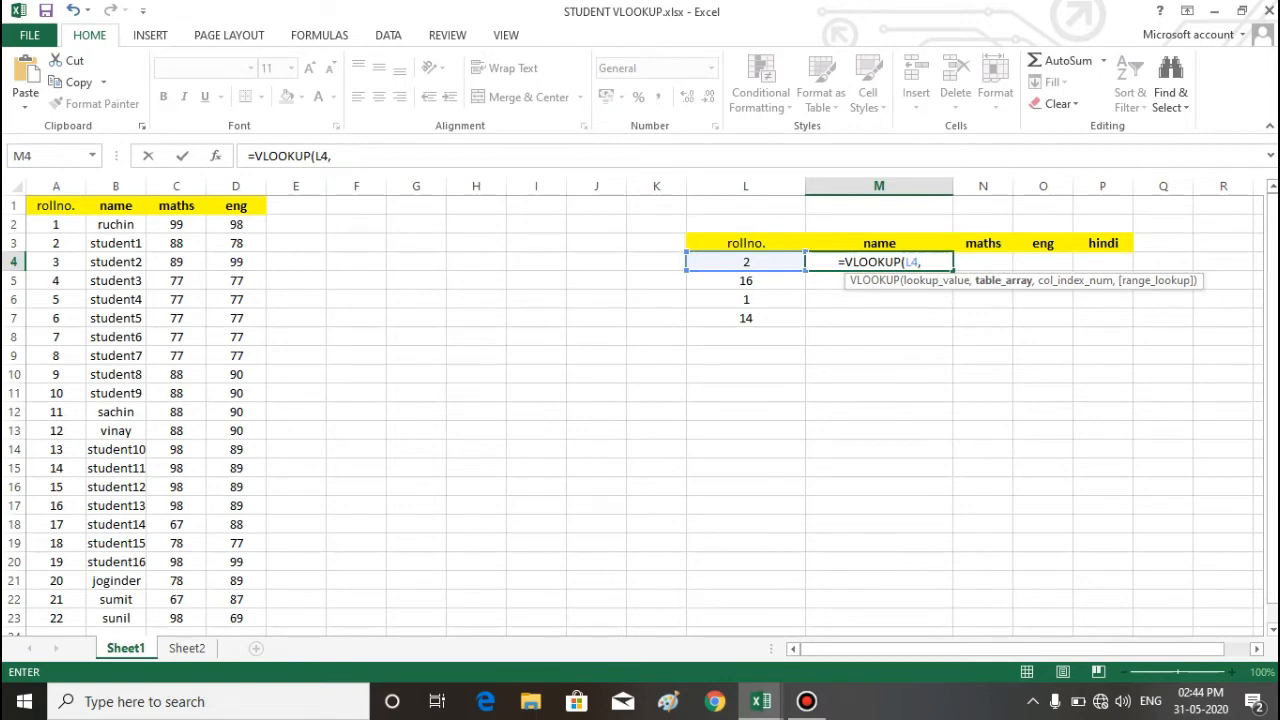
Step: Set the VLOOKUP's table array to A1:E23 on Sheet1 of Book1 and return to STUDENT VLOOKUP.xlsx
key(ctrl+Tab)
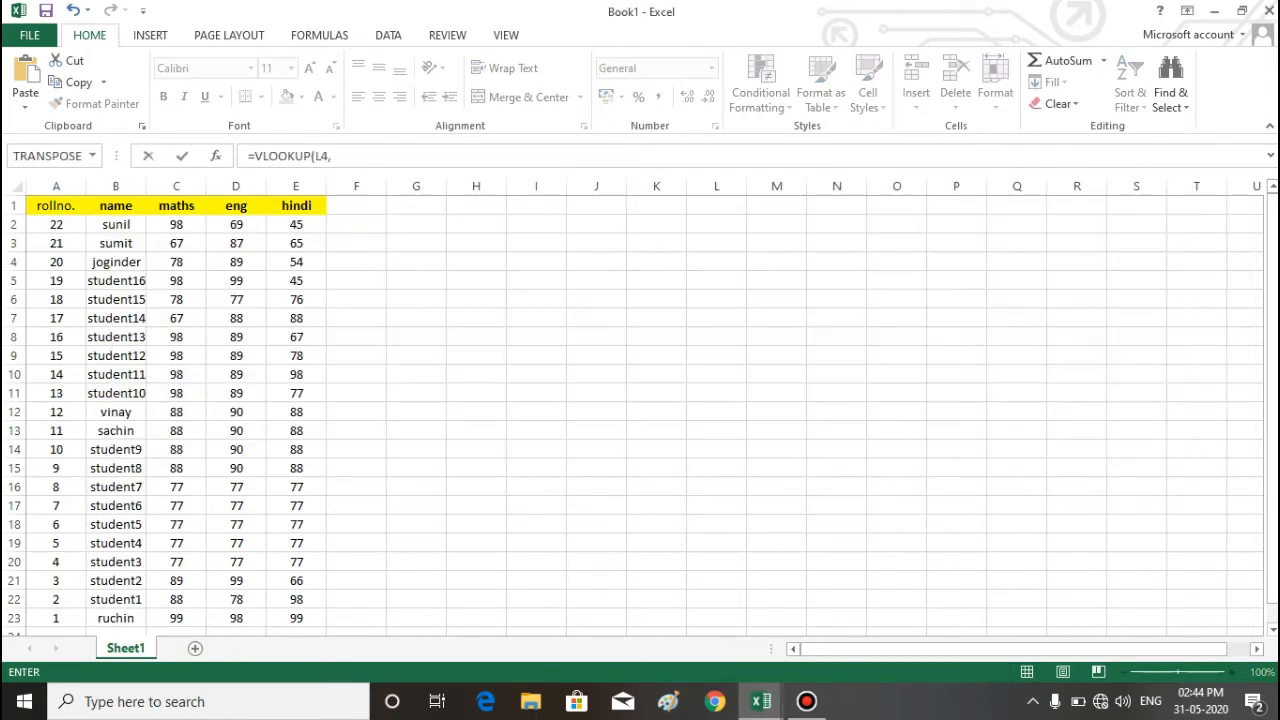
drag(56, 205, 325, 628)
key(ctrl+Tab)
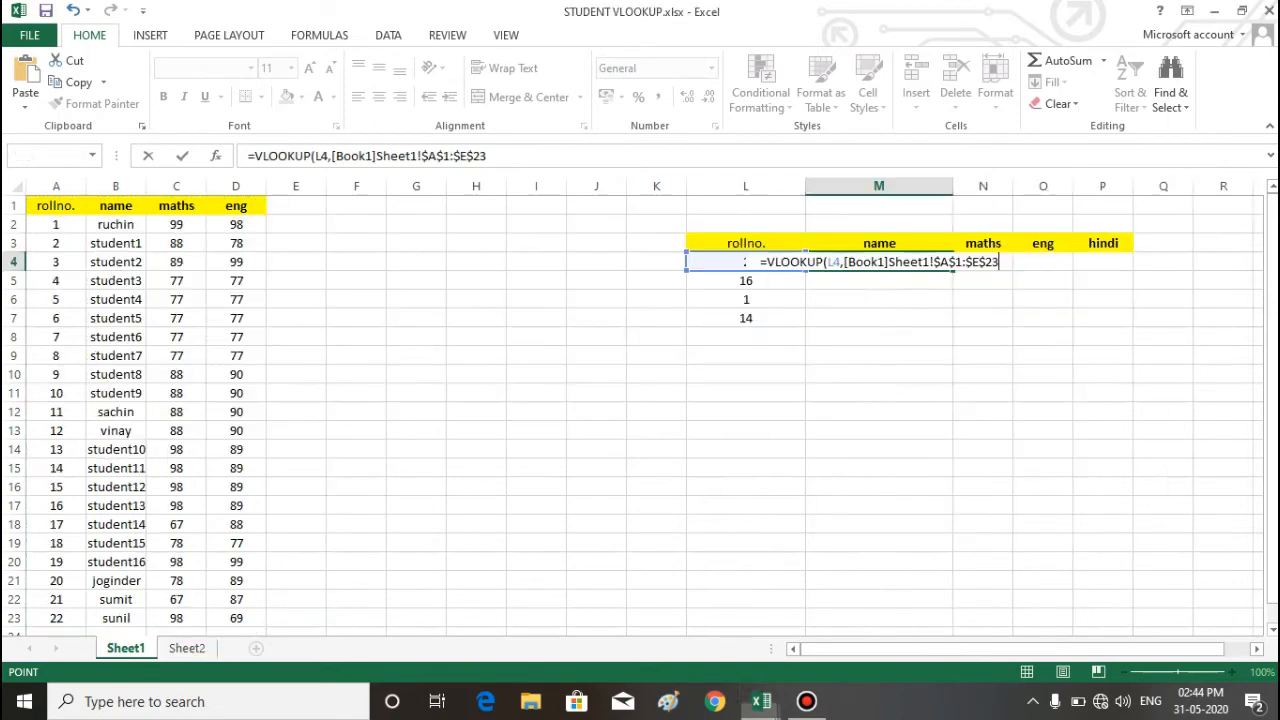
text(,)
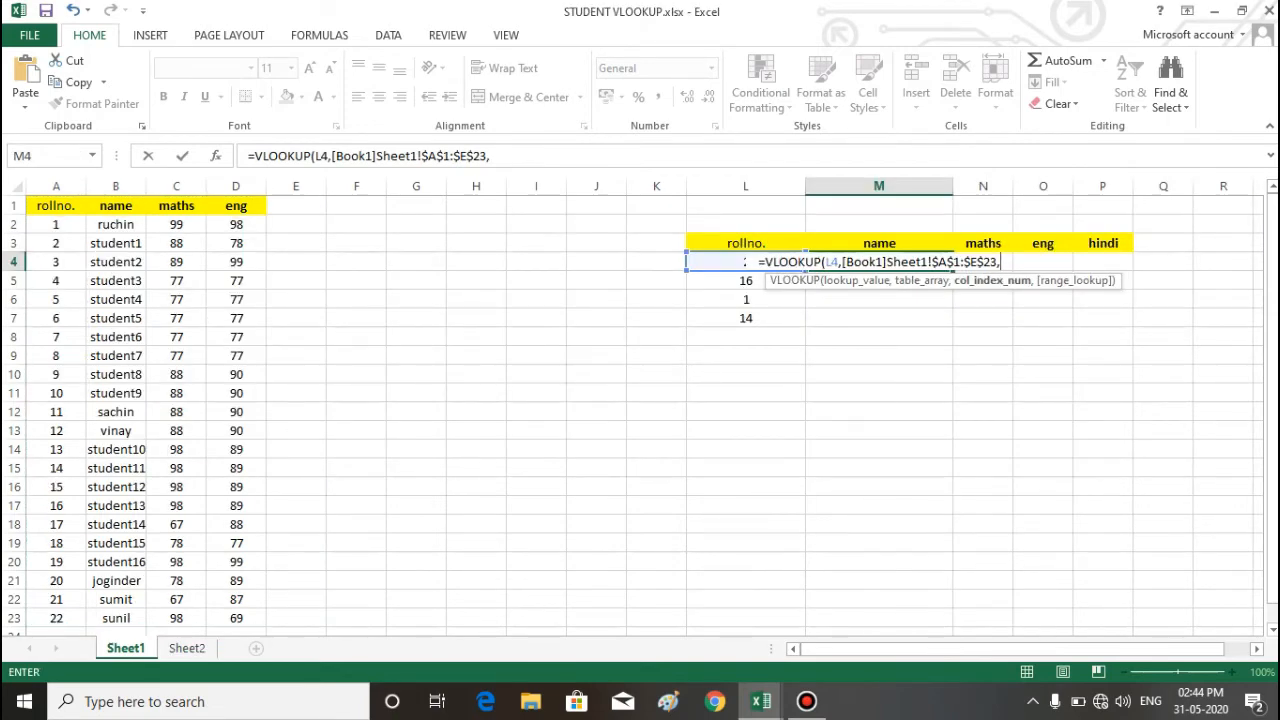
text(2,0)
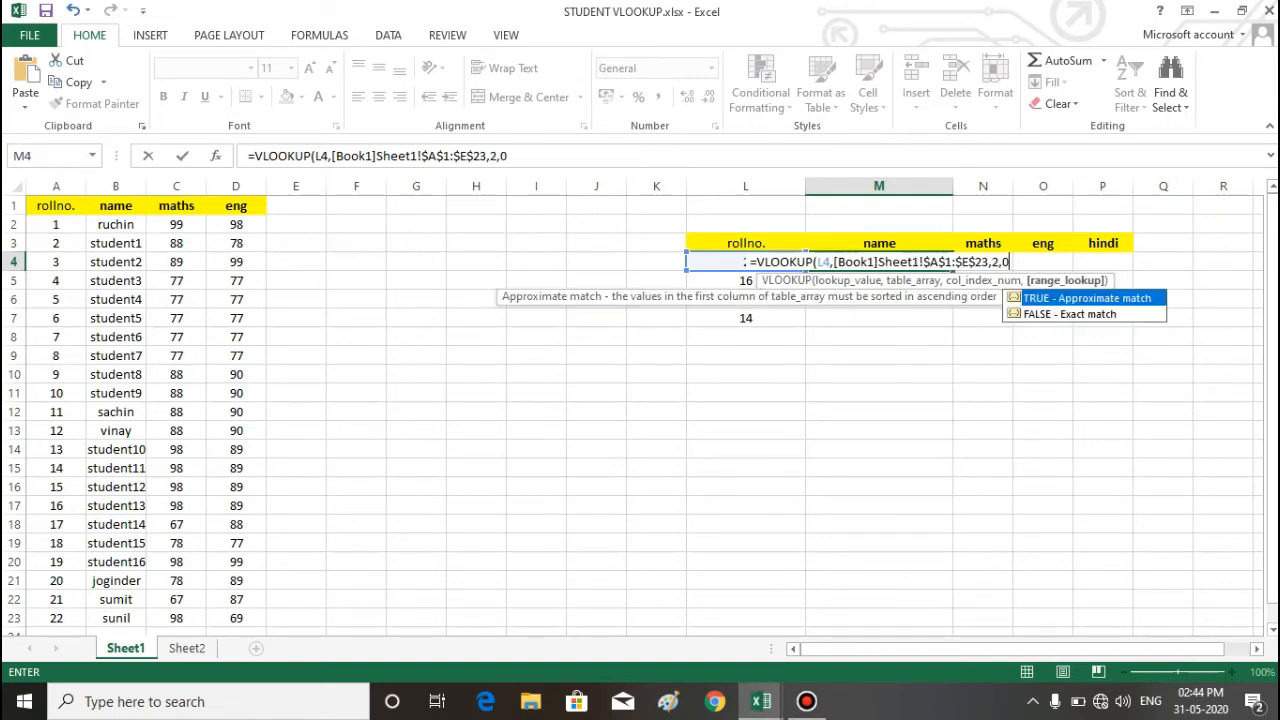
text())
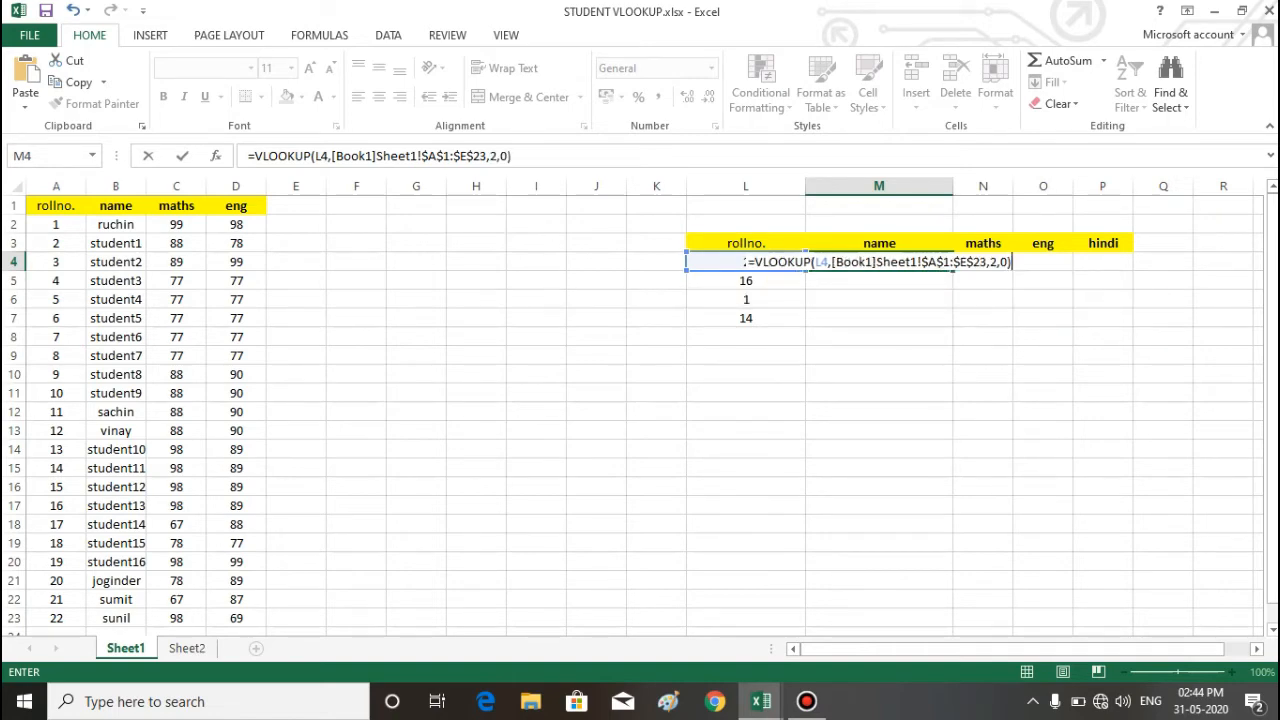
Step: Finish M4's Book1 lookup with column index 2 and range lookup 0, and enter it
key(Return)
Step: Fill the Book1 lookup formula from M4 down to M7
click(879, 262)
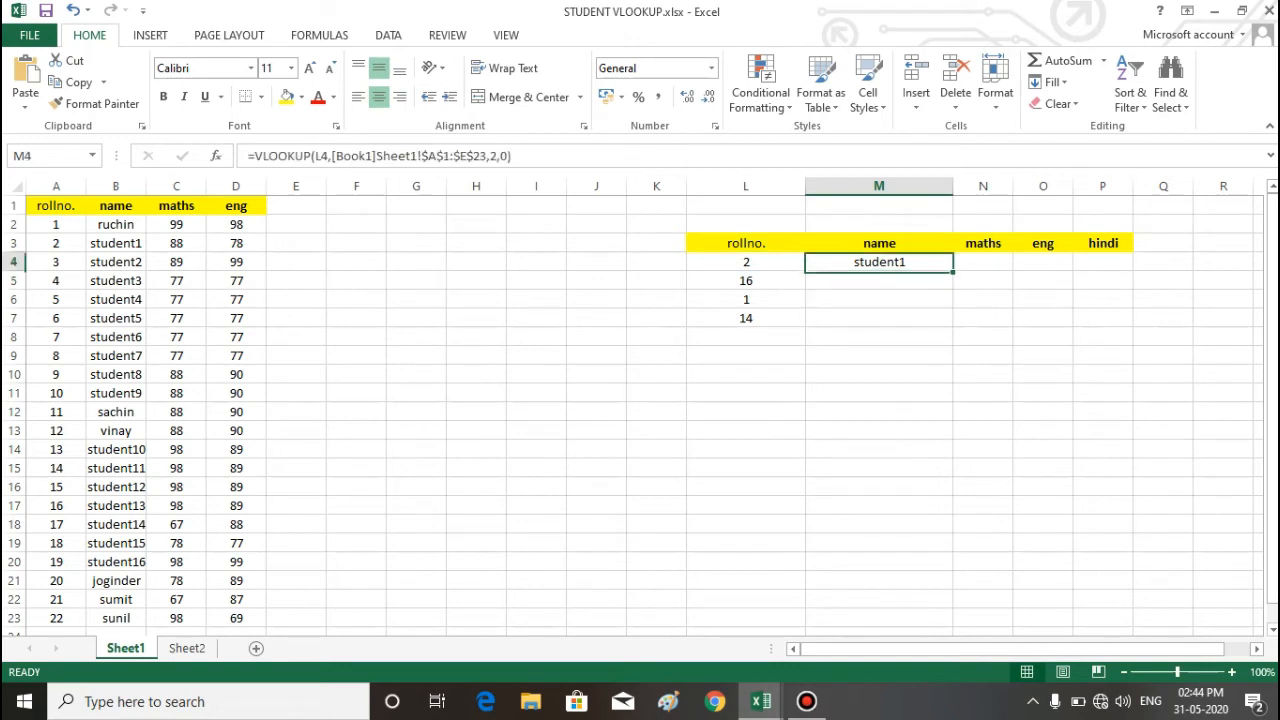
double_click(953, 270)
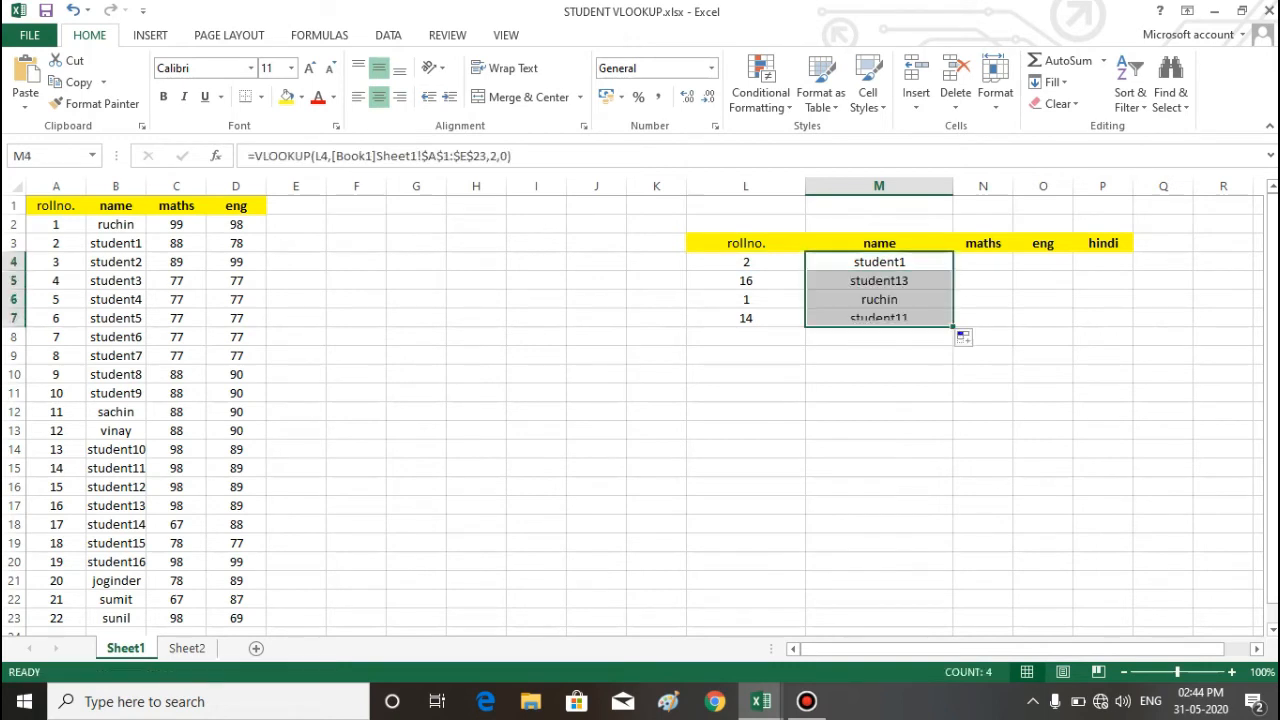
click(983, 337)
drag(879, 262, 879, 337)
click(983, 374)
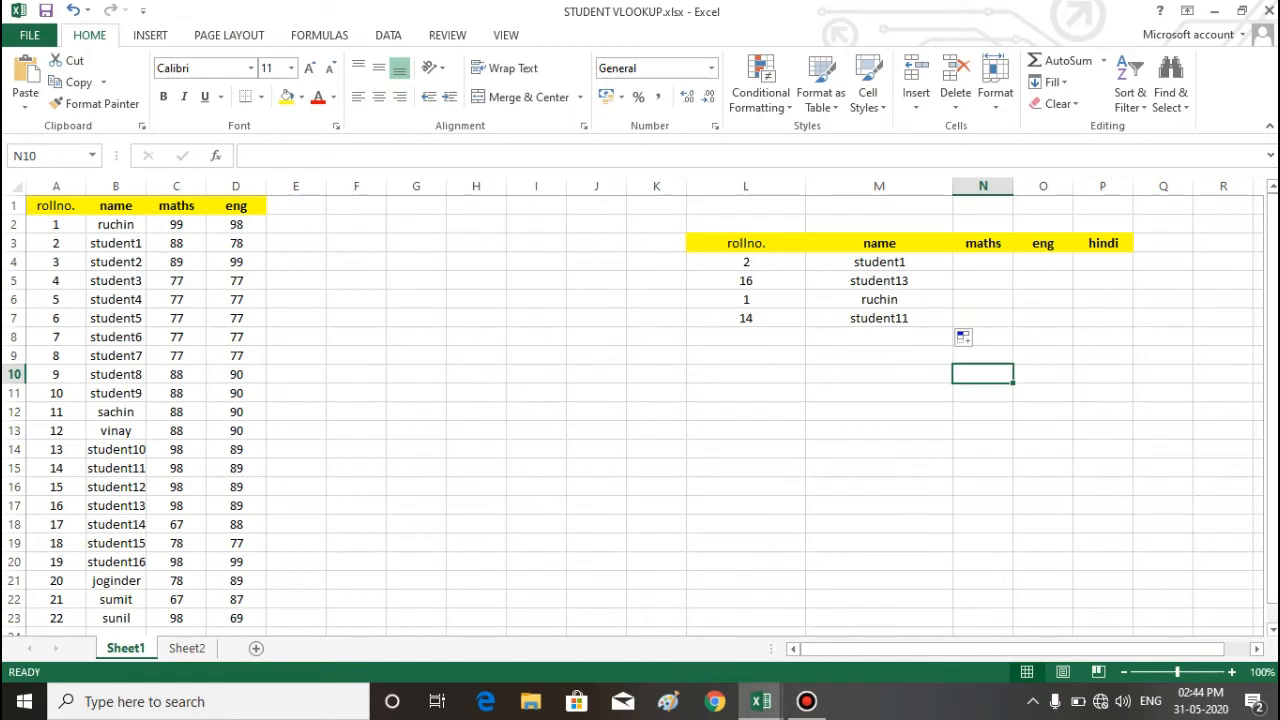
Step: Review M4's formula and compare the columns of Sheet1's student table with those in Book1 for the hindi marks
click(879, 262)
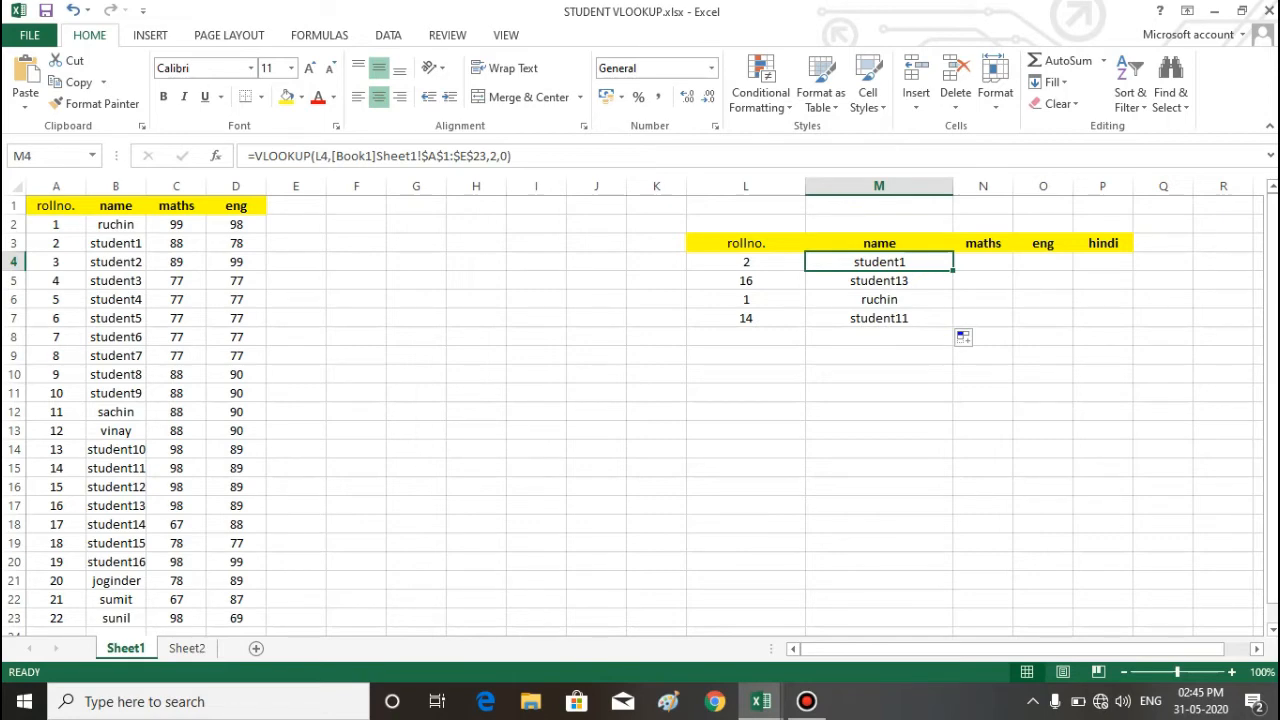
key(alt+Tab)
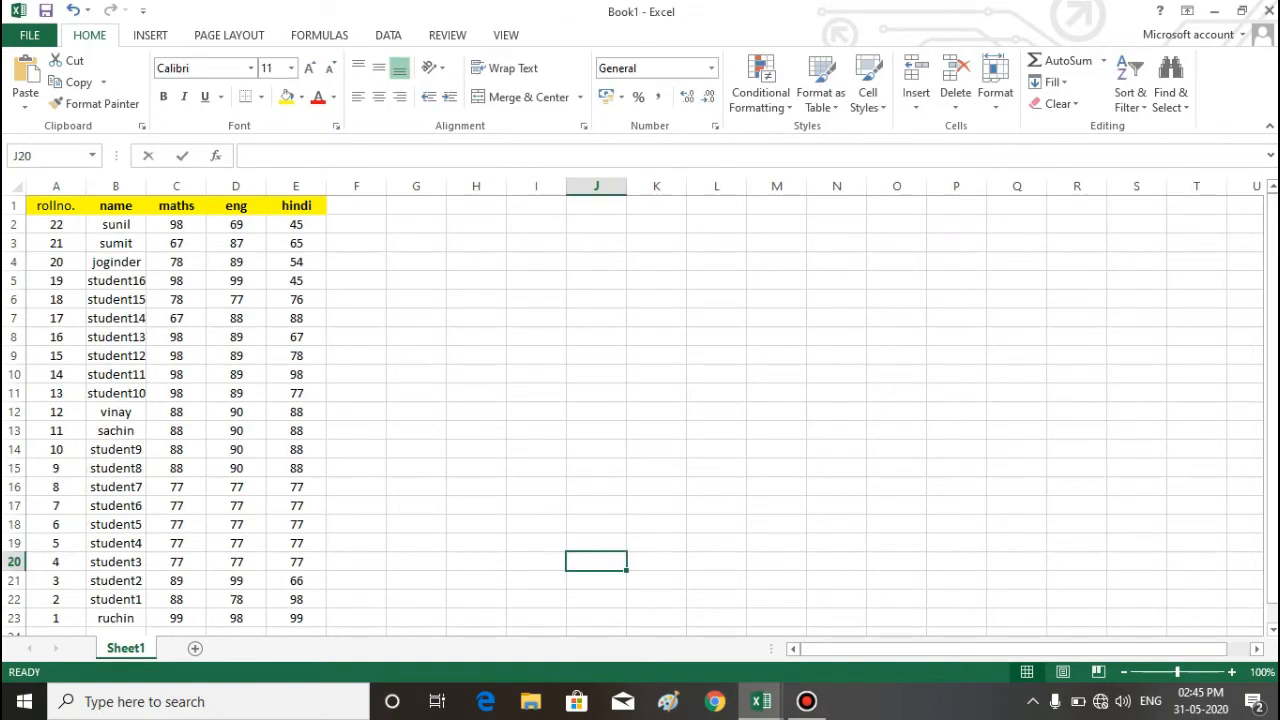
key(alt+Tab)
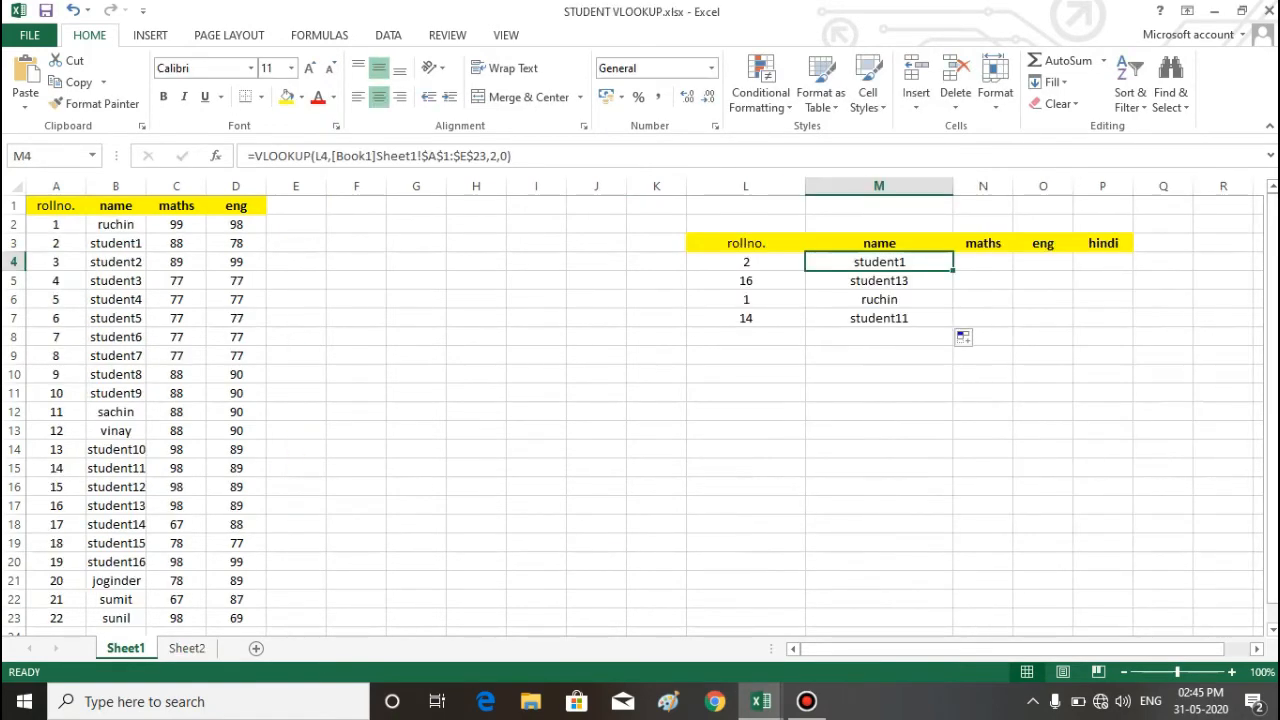
click(1103, 262)
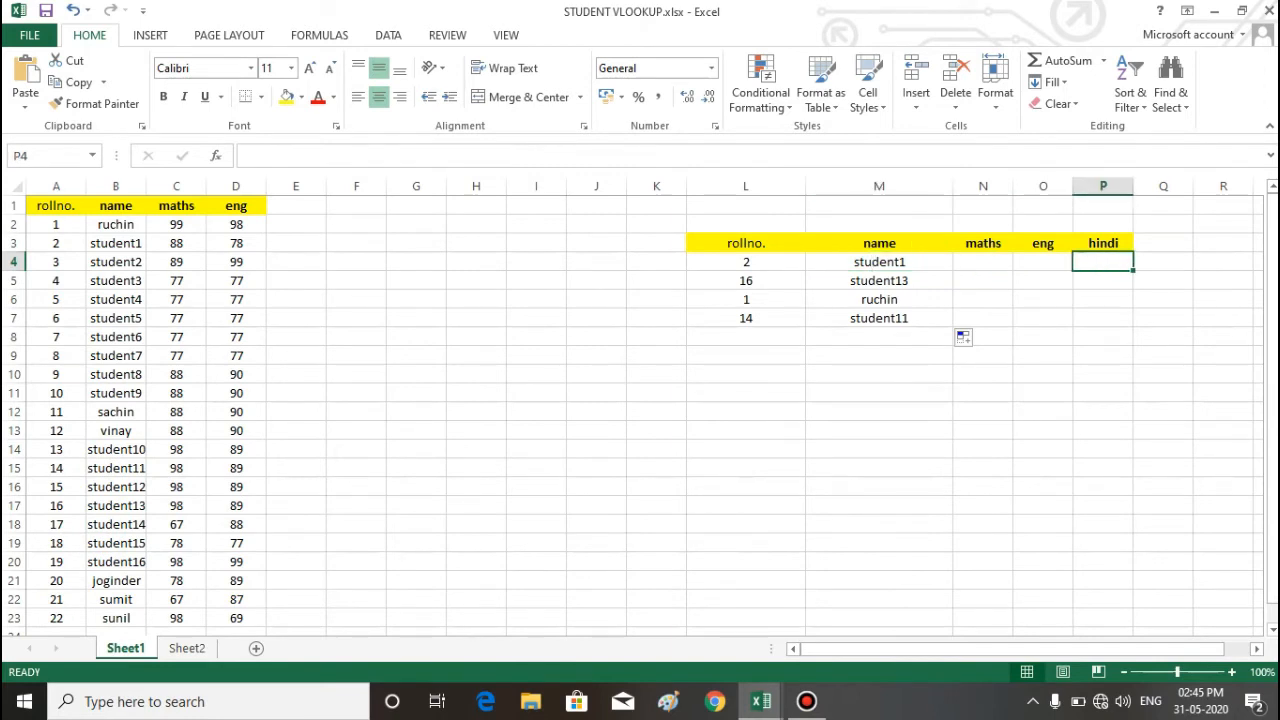
drag(56, 205, 236, 562)
drag(236, 562, 236, 600)
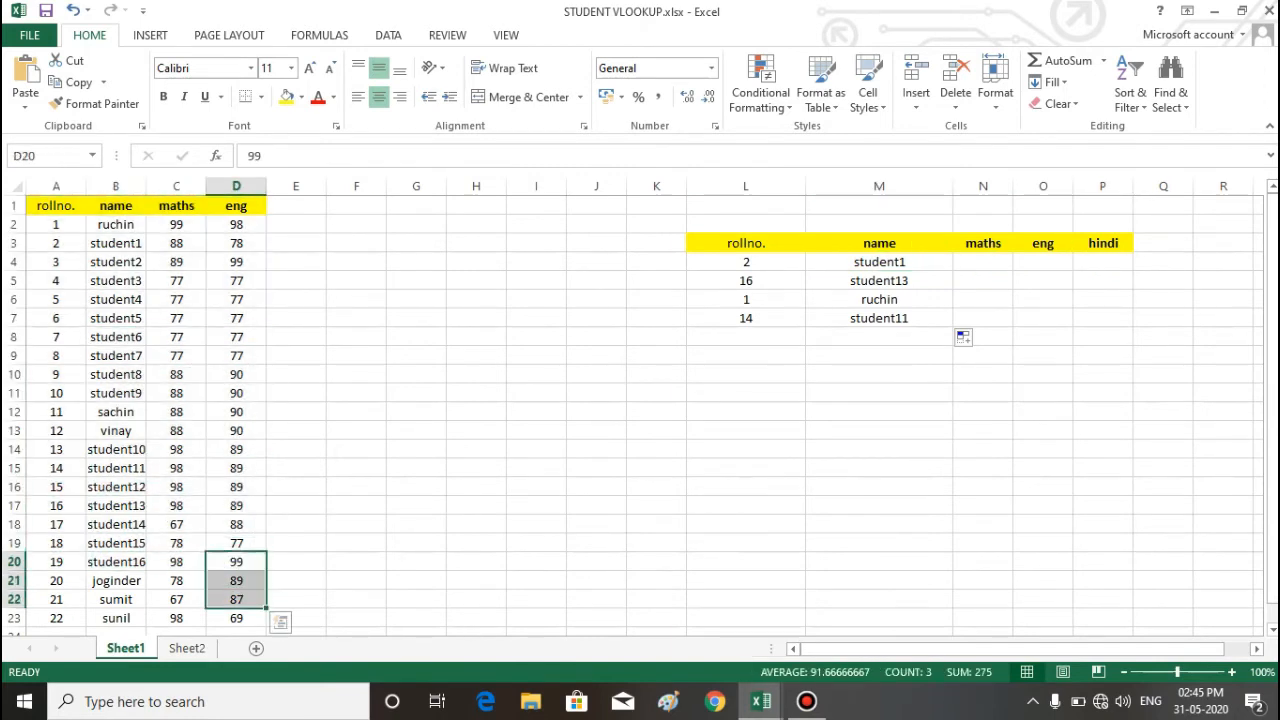
click(476, 506)
click(1103, 262)
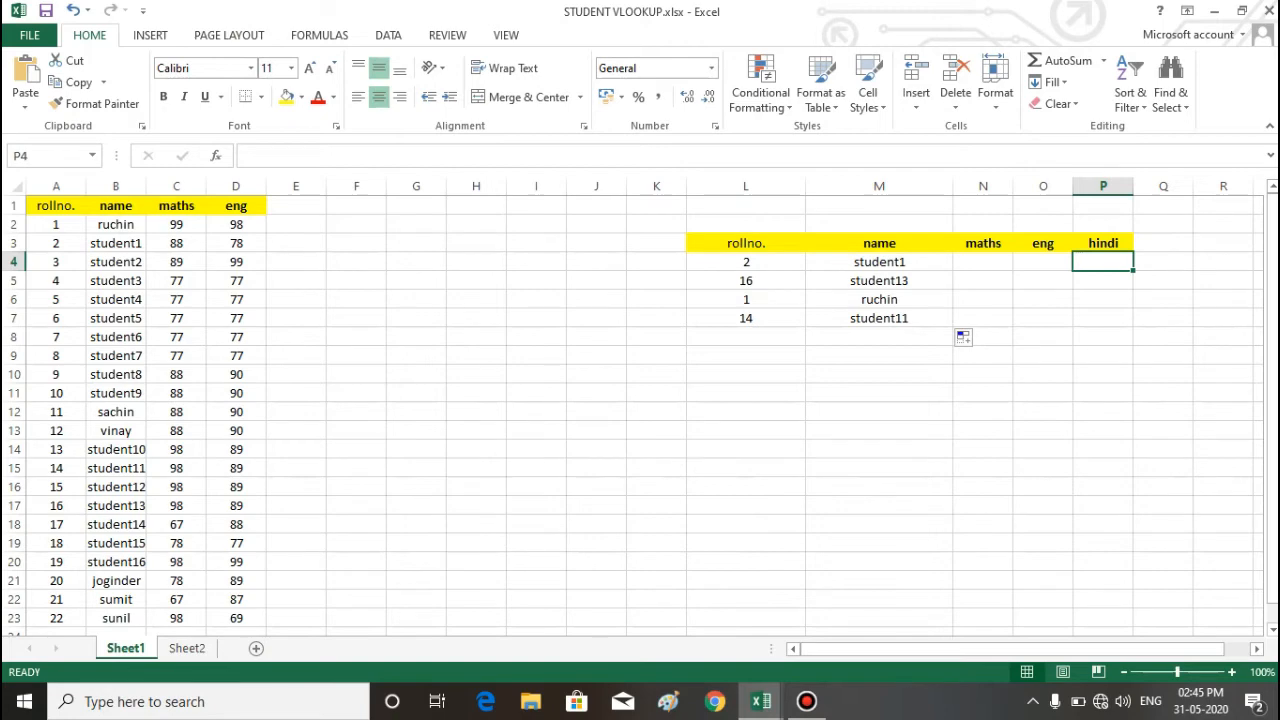
key(alt+Tab)
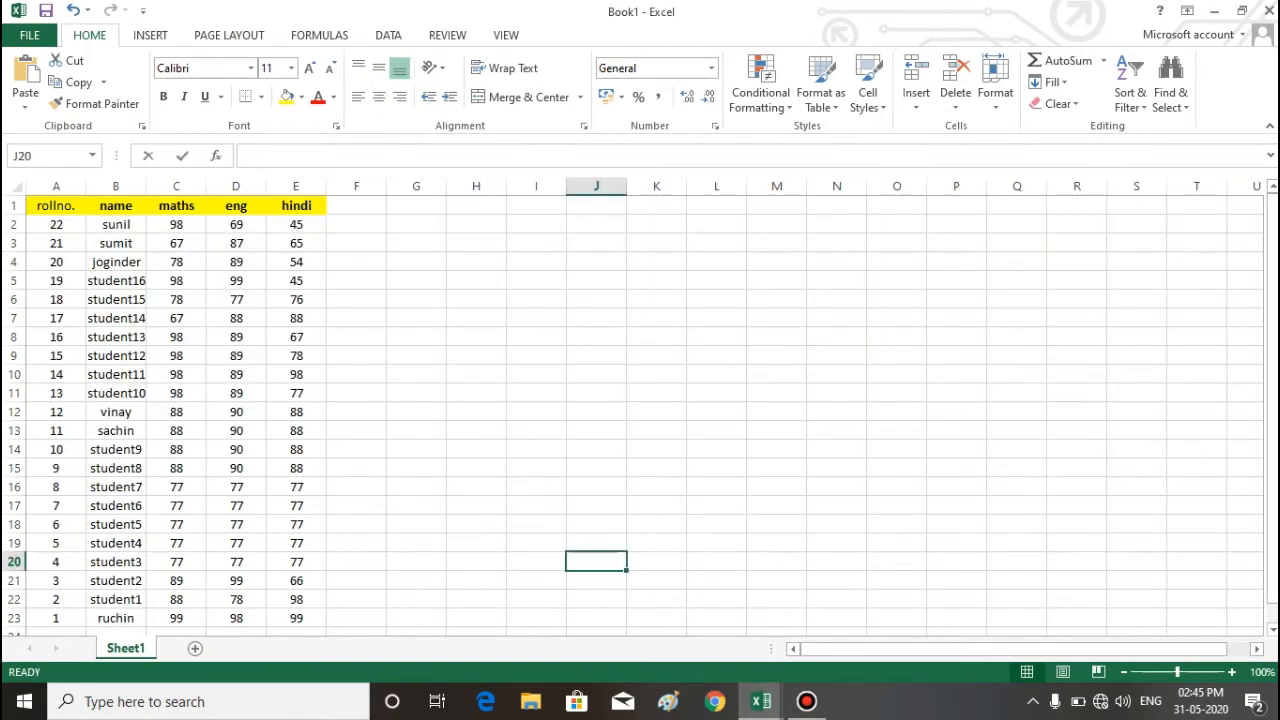
Step: Return to STUDENT VLOOKUP.xlsx and add the heading hindi in E1 of Sheet1's student table
drag(296, 206, 296, 412)
click(536, 431)
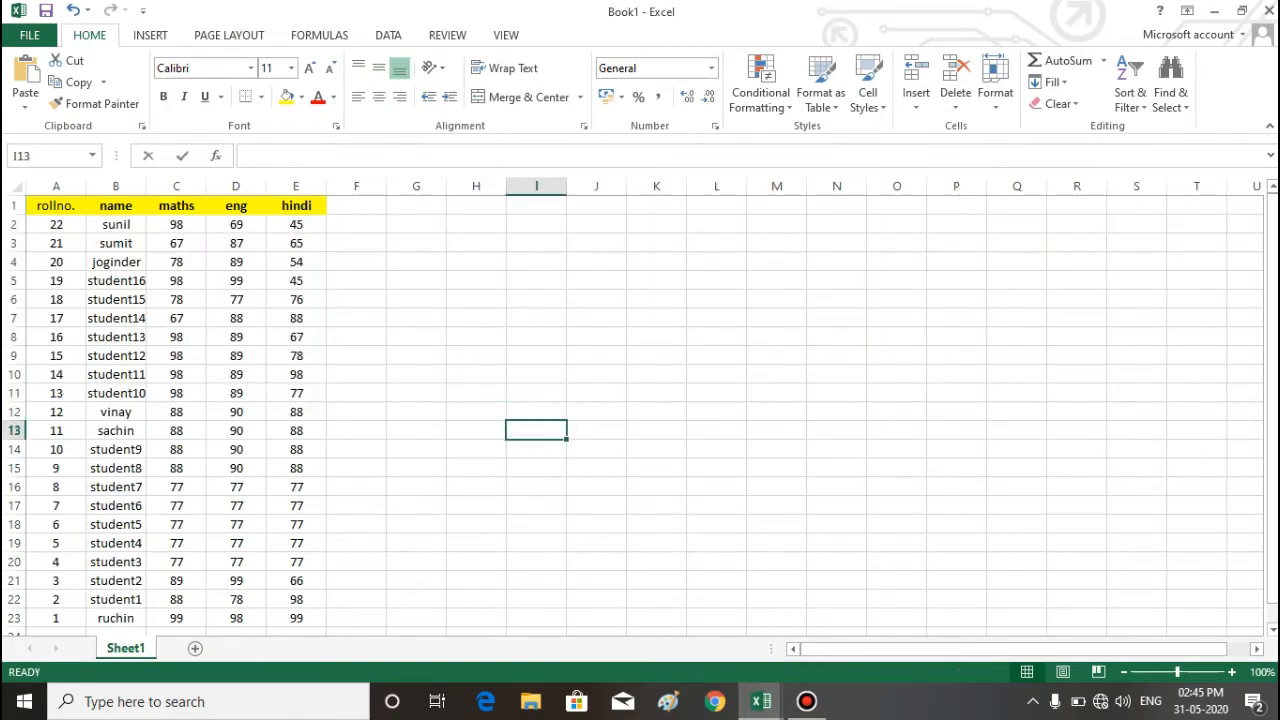
key(alt+Tab)
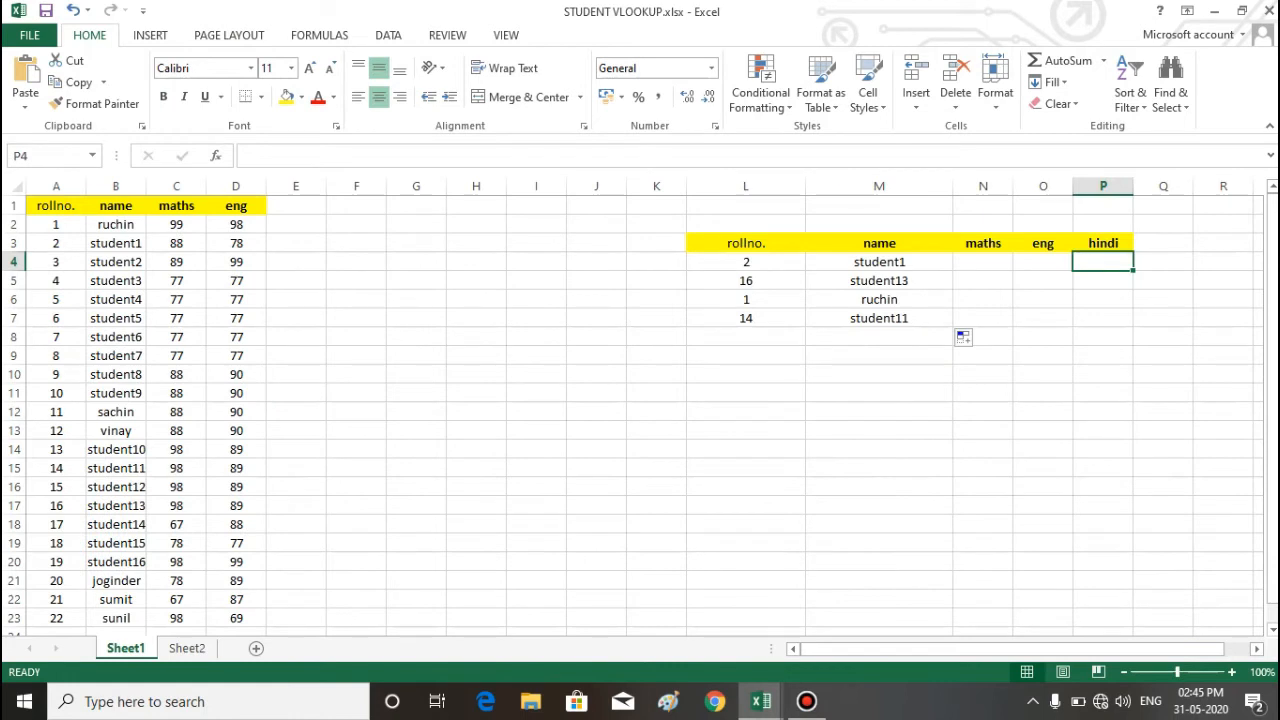
drag(1103, 244, 1103, 262)
click(296, 206)
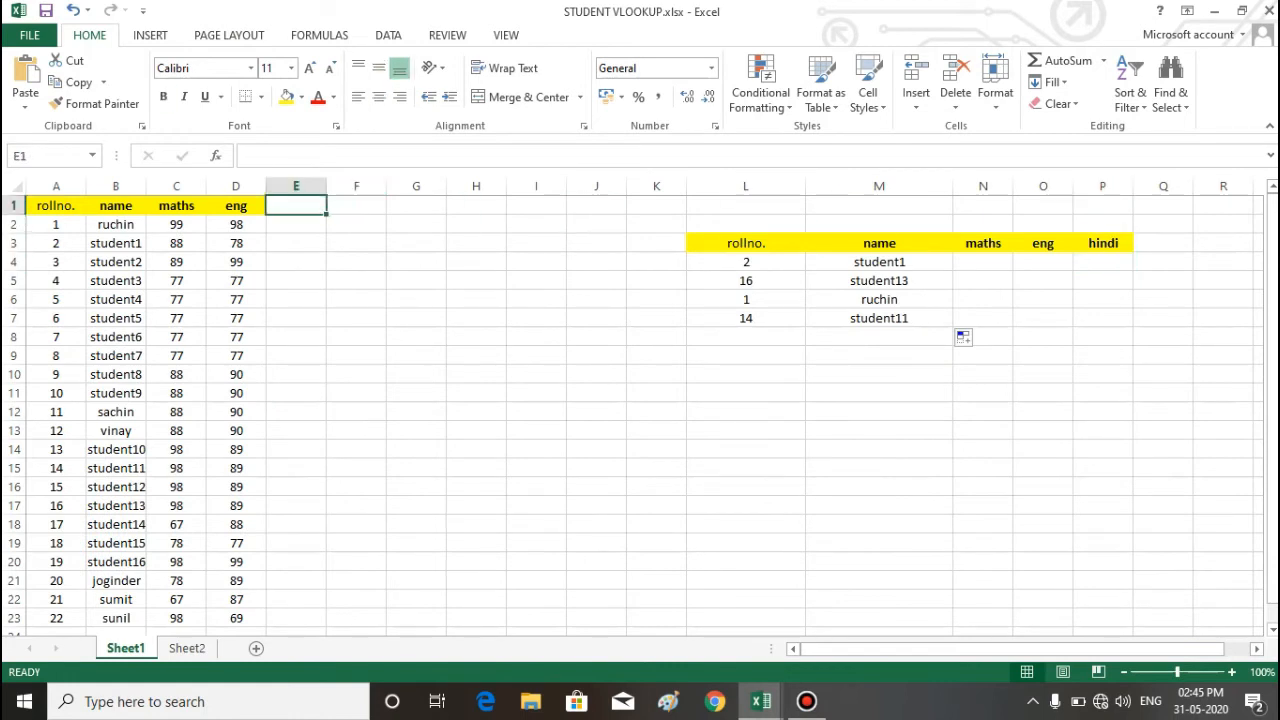
text(hindi)
key(Return)
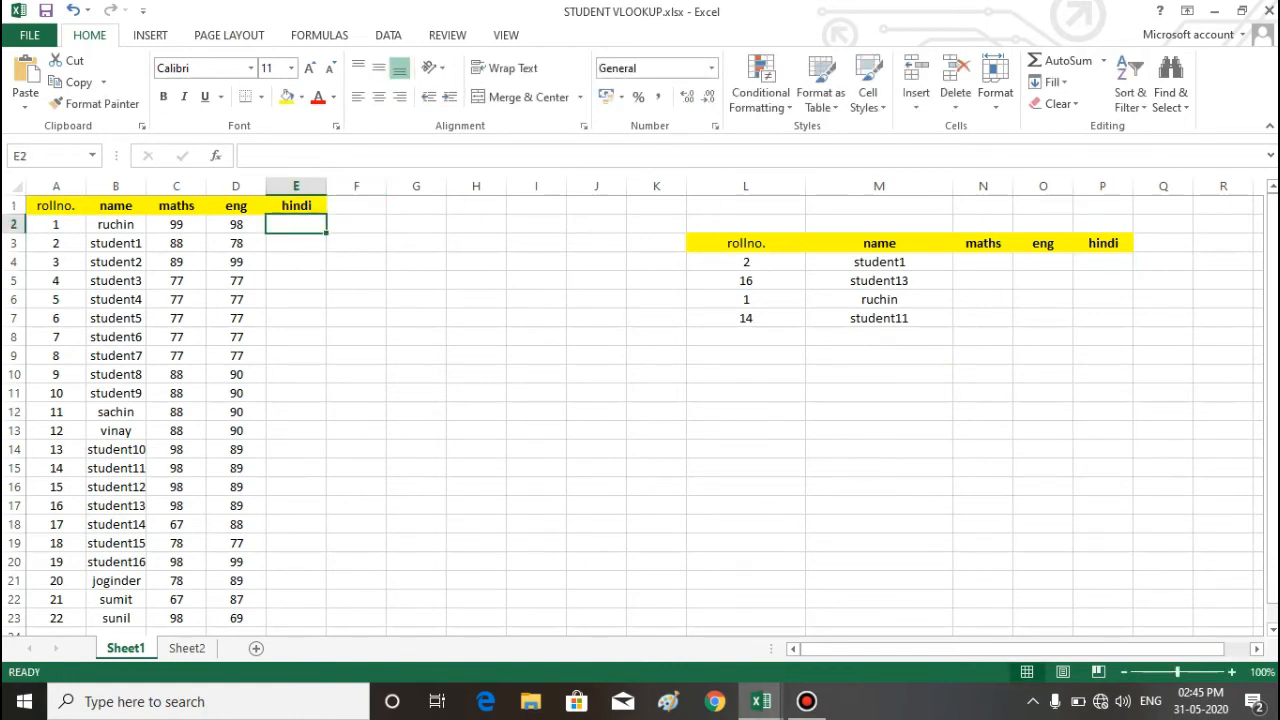
Step: Compare the roll number order in Book1's student table with Sheet1's table and its hindi column
drag(296, 225, 296, 630)
click(476, 412)
click(296, 225)
key(alt+Tab)
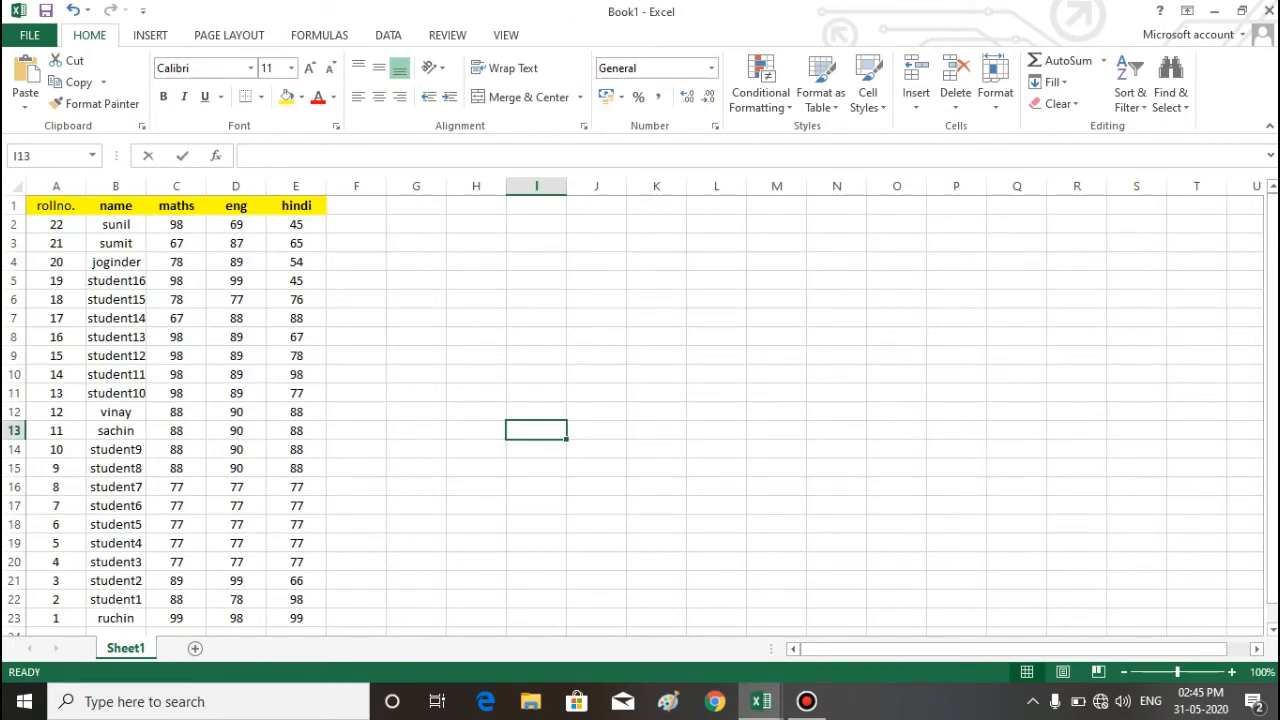
key(ctrl+Home)
key(Down)
key(Down)
key(Down)
key(Down)
key(Down)
key(Right)
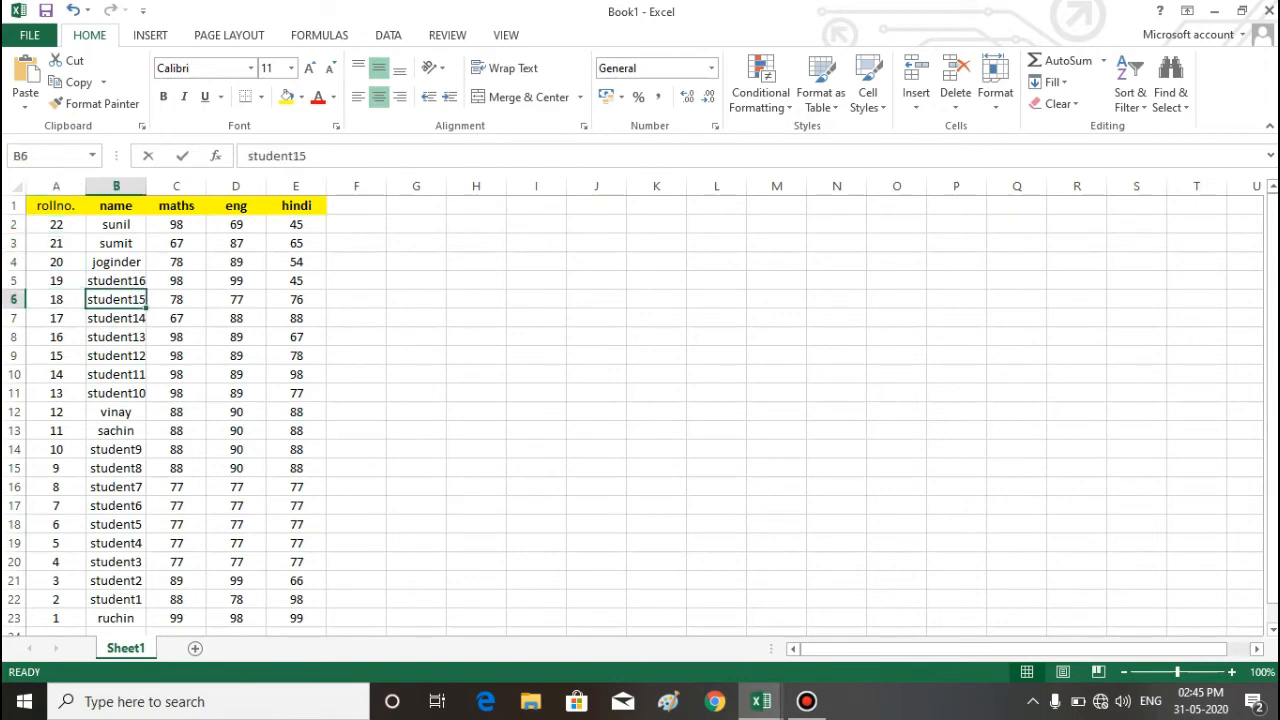
key(Down)
key(Left)
key(Up)
key(Up)
key(Up)
key(Up)
key(Up)
key(Right)
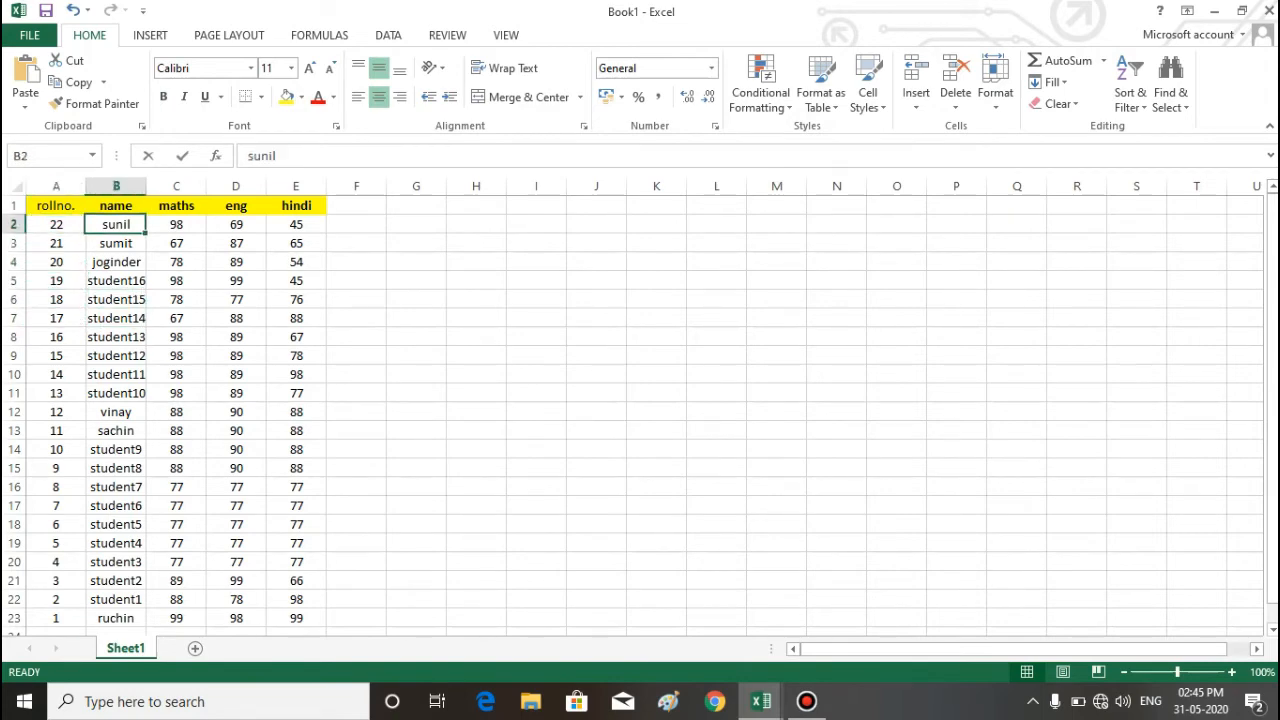
key(Down)
key(Left)
key(Up)
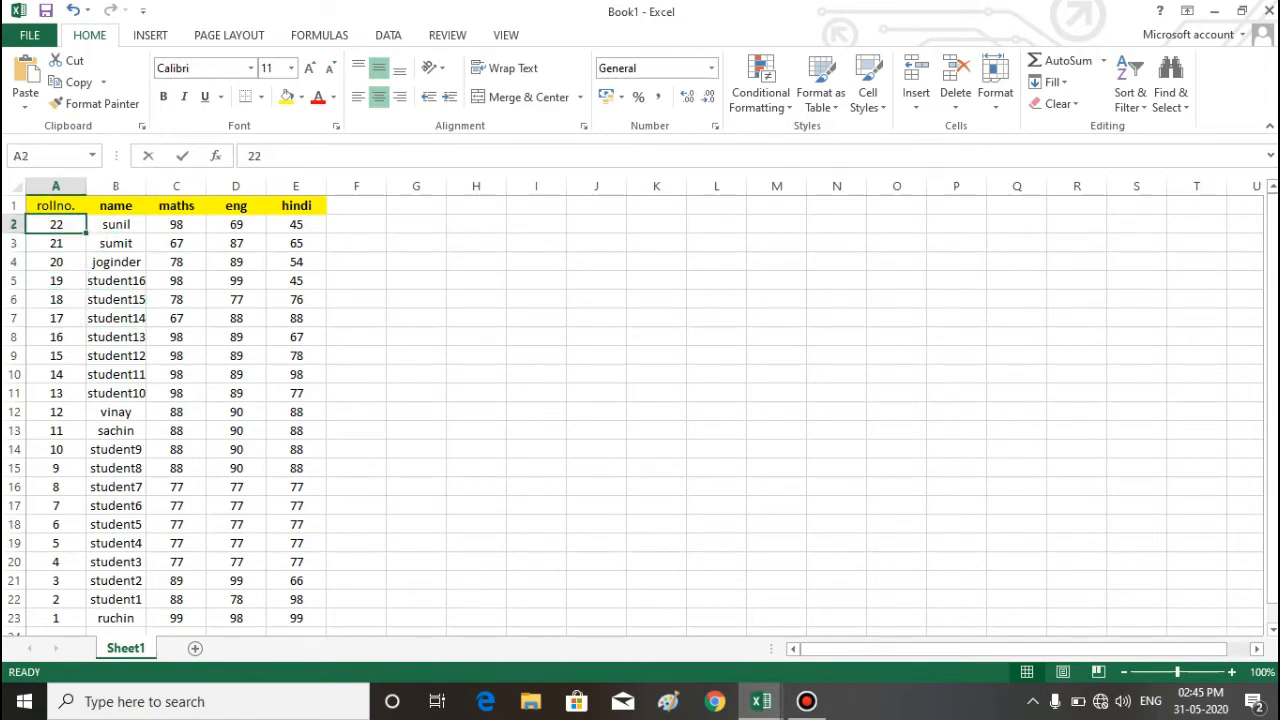
key(alt+Tab)
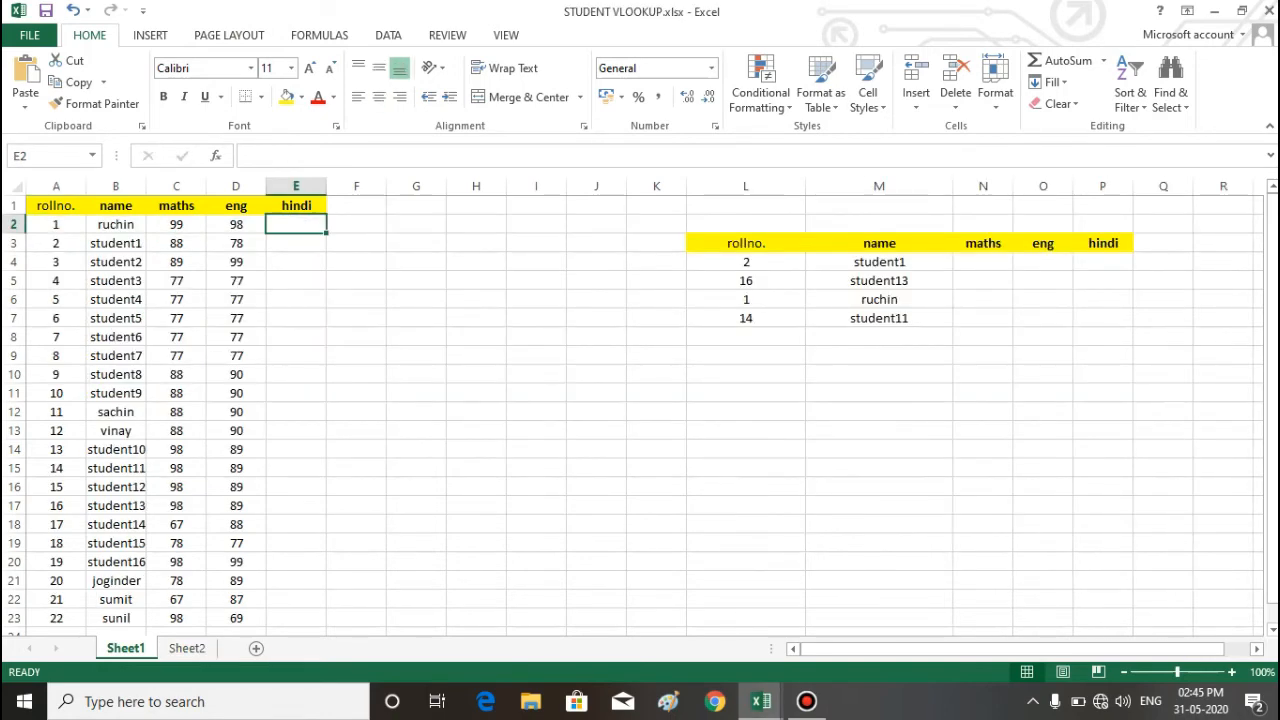
click(296, 281)
key(alt+Tab)
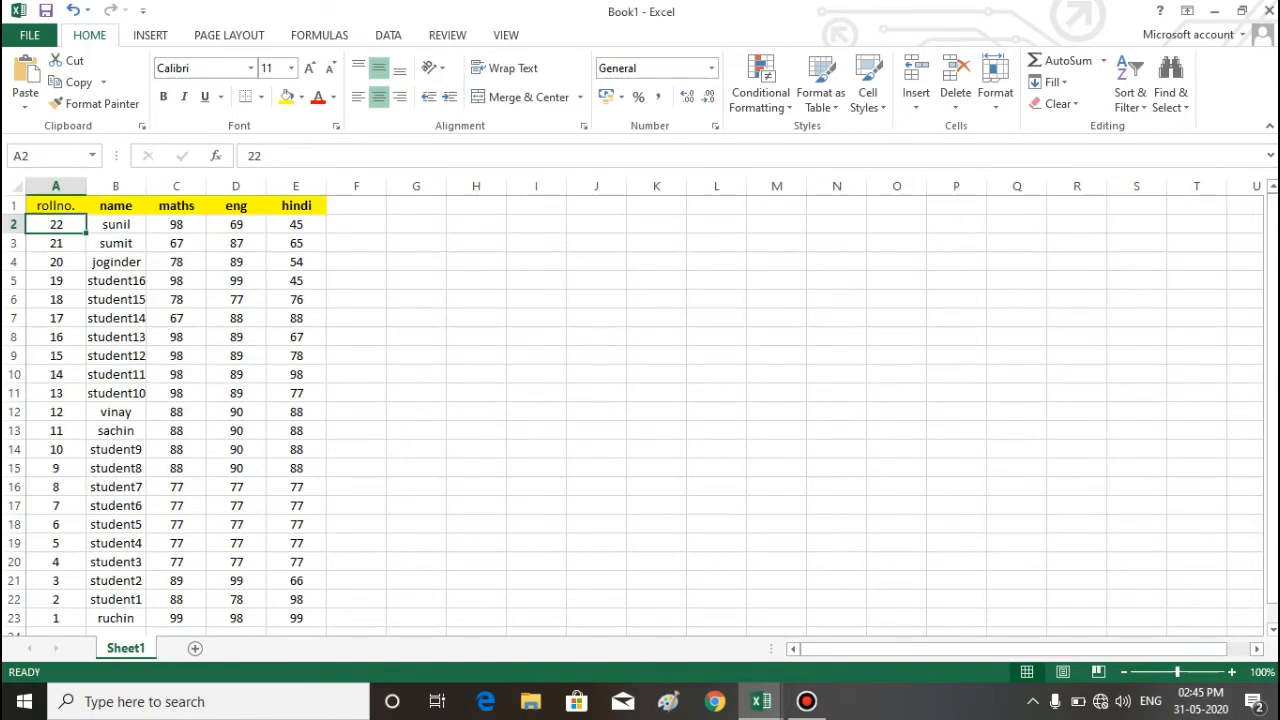
key(alt+Tab)
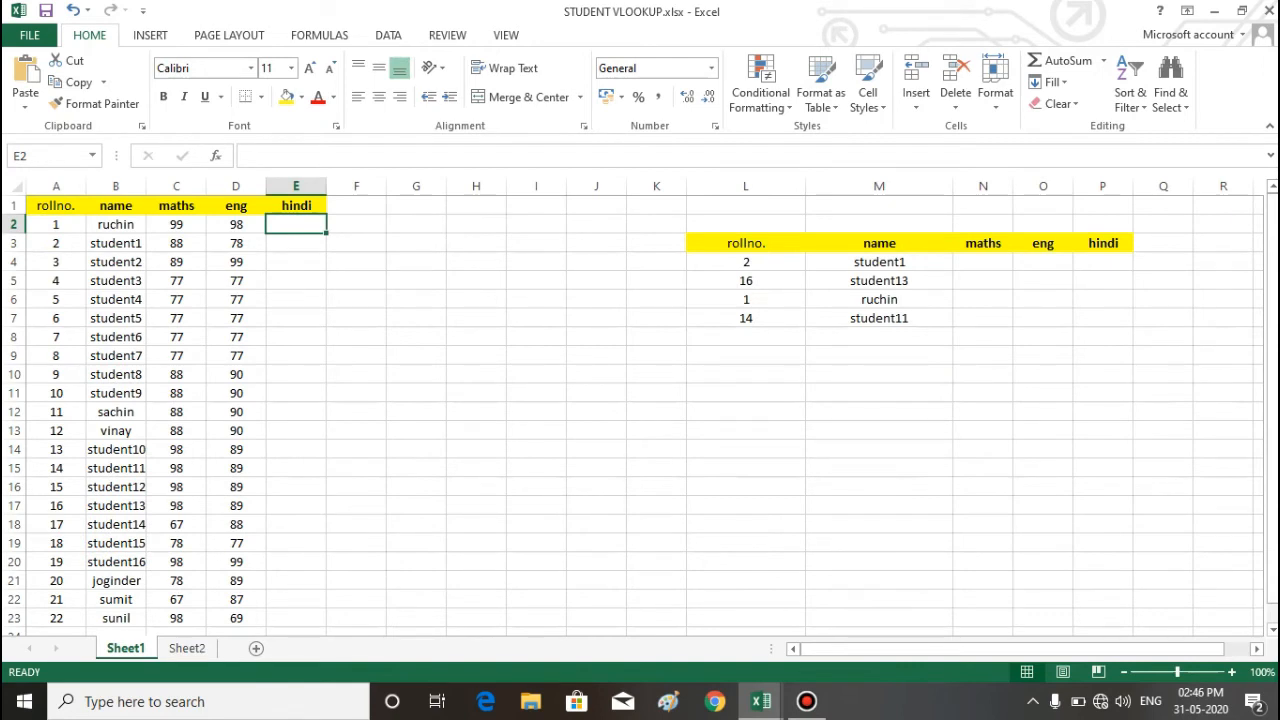
Step: Begin a VLOOKUP formula in E2 with A2 as the lookup value
text(=vl)
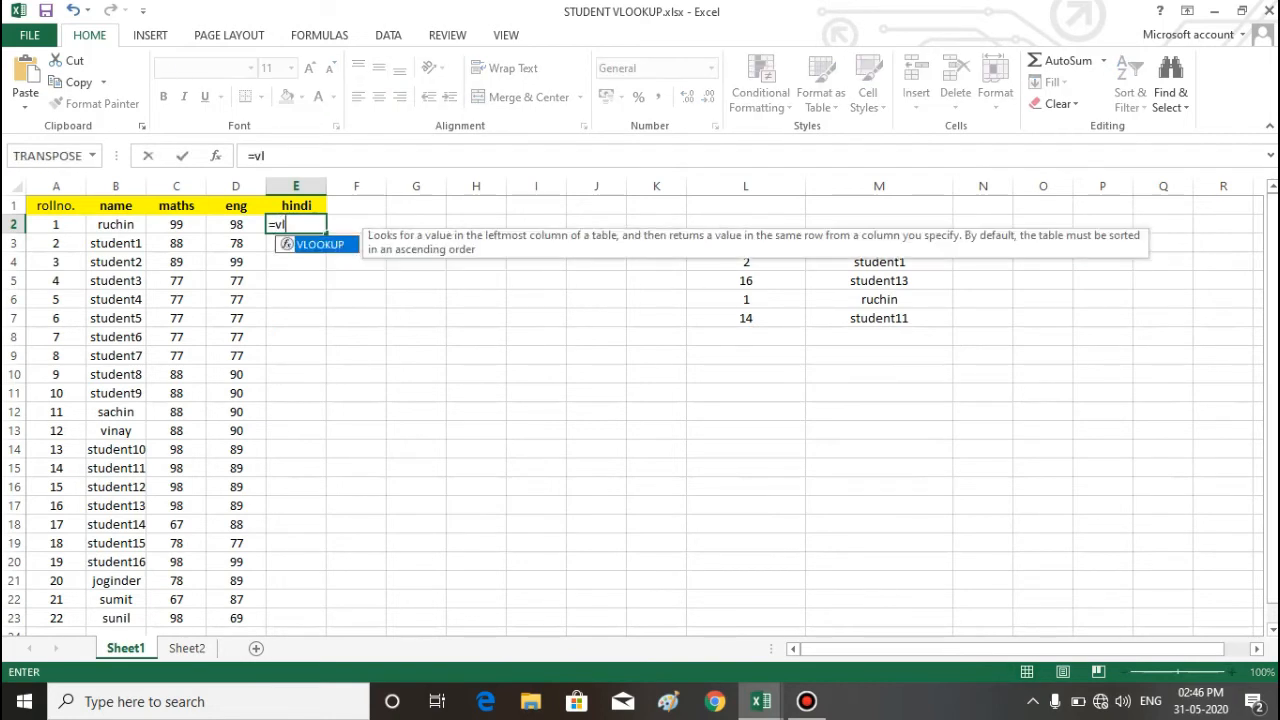
key(Tab)
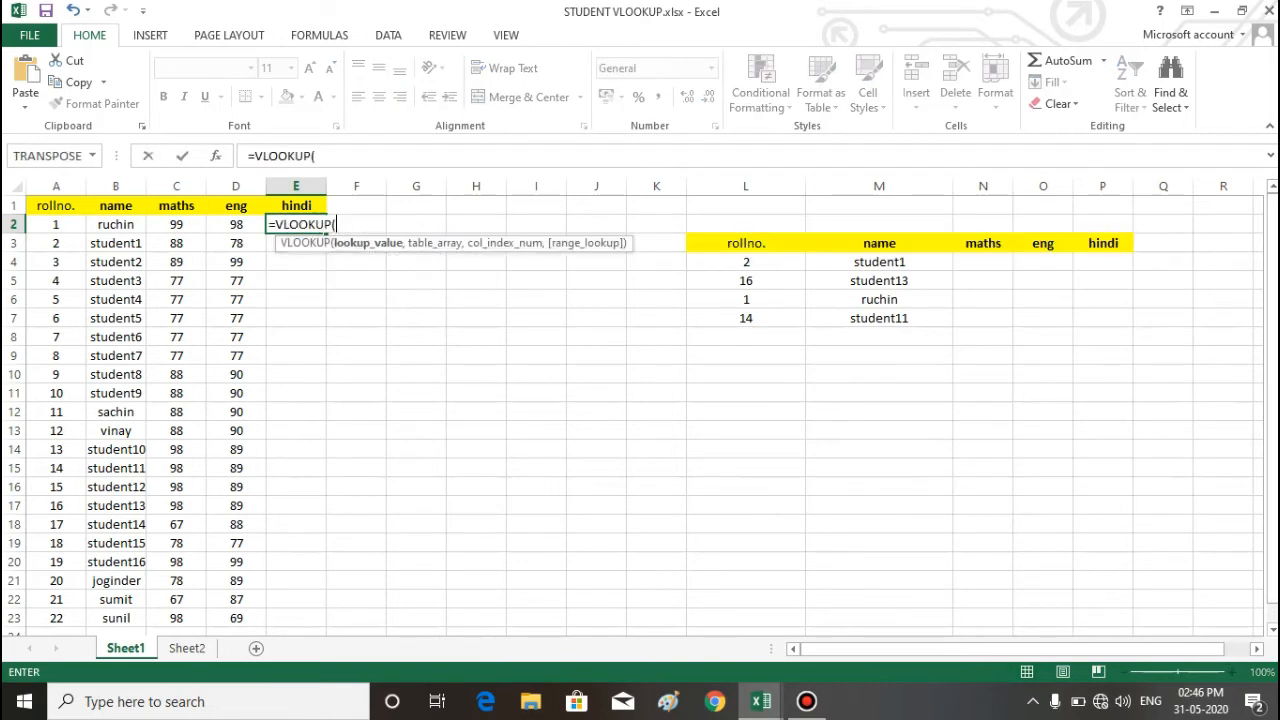
click(56, 224)
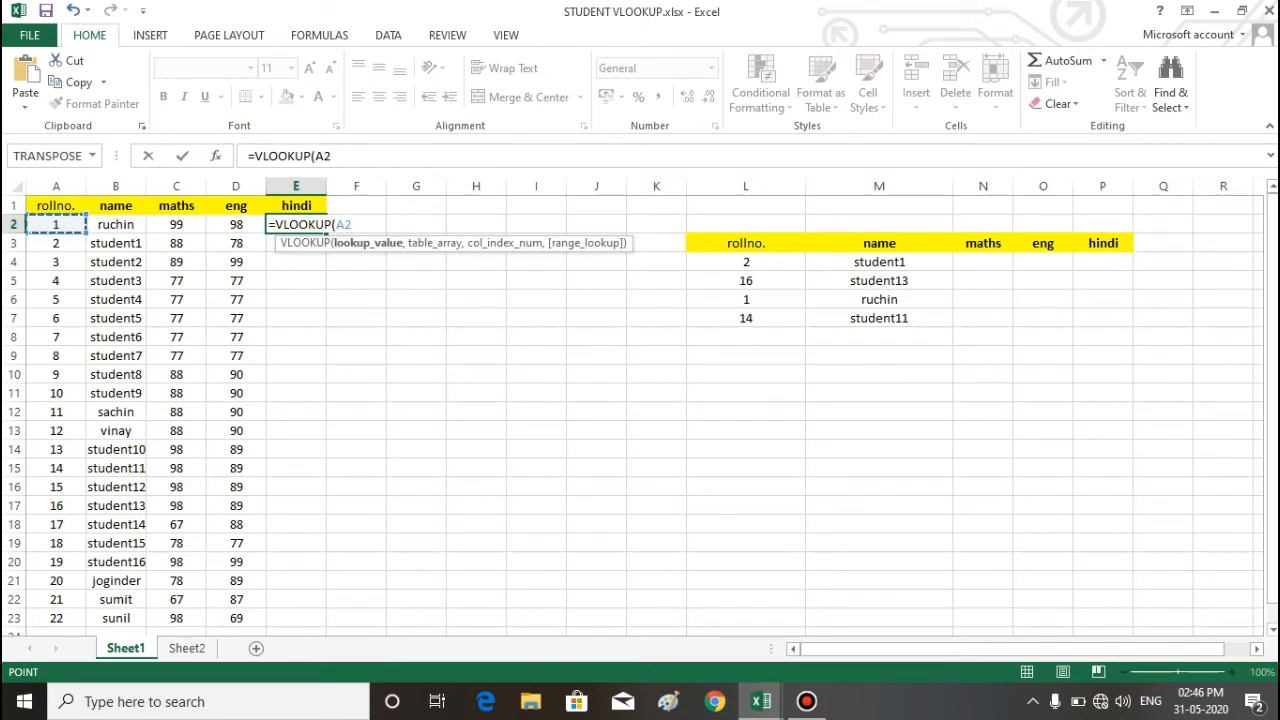
text(,)
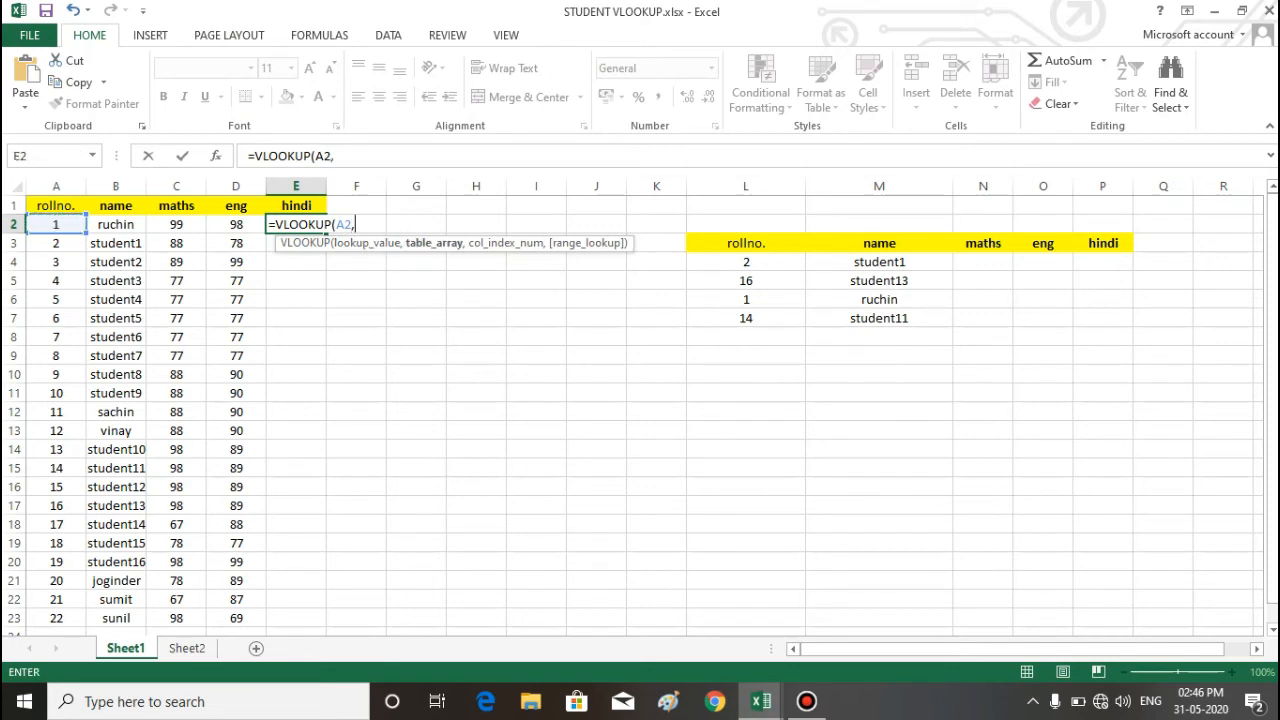
Step: Set E2's table array to $A$1:$E$23 on Sheet1 of Book1 and return to STUDENT VLOOKUP.xlsx
key(alt+Tab)
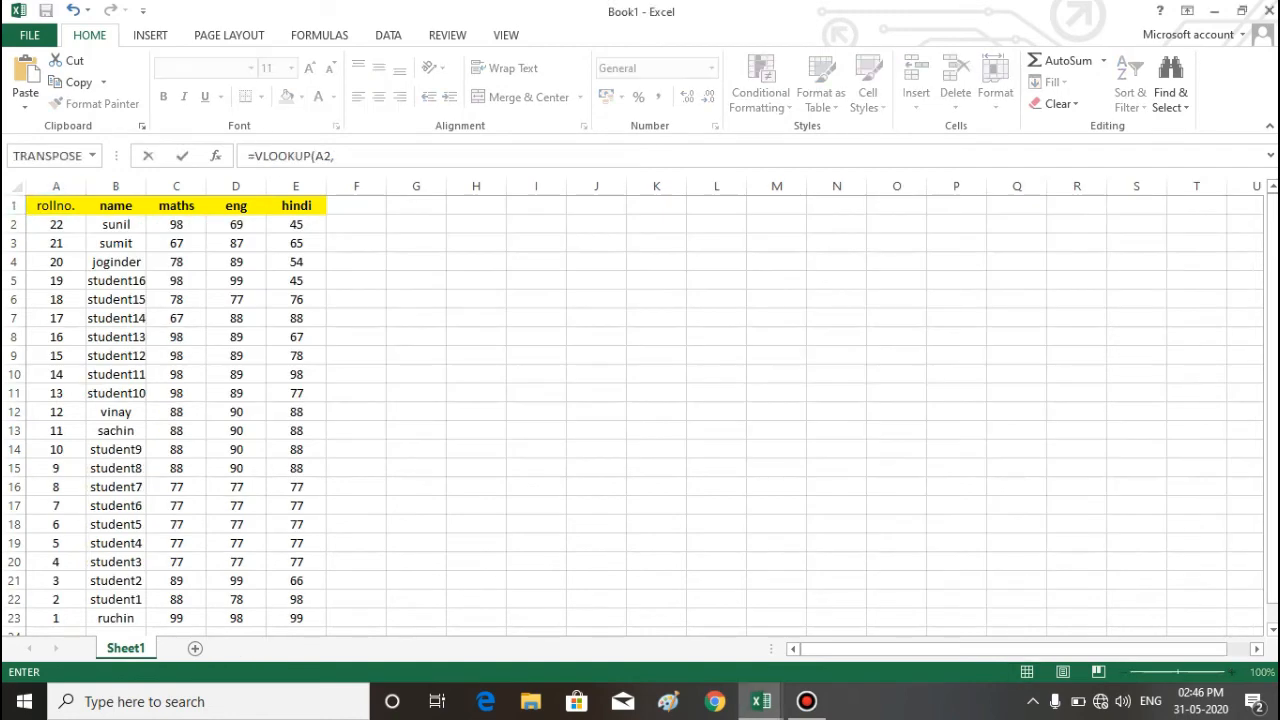
click(56, 206)
drag(56, 205, 296, 618)
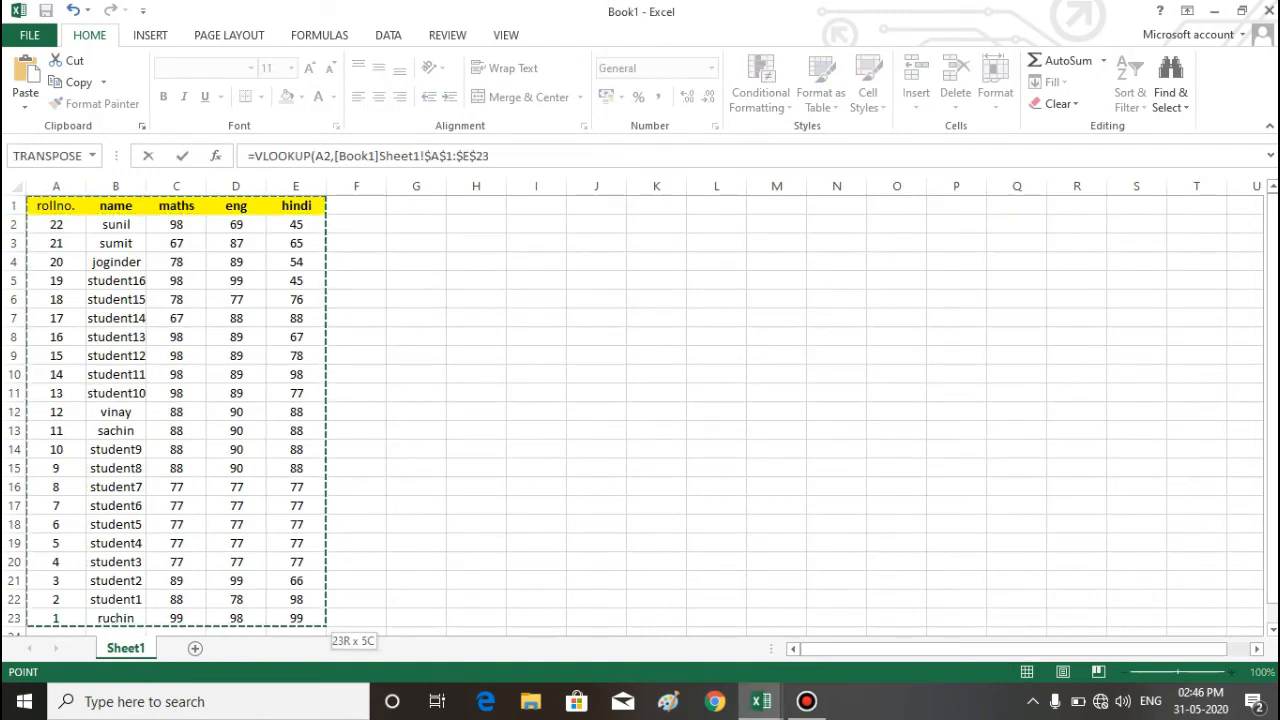
key(alt+Tab)
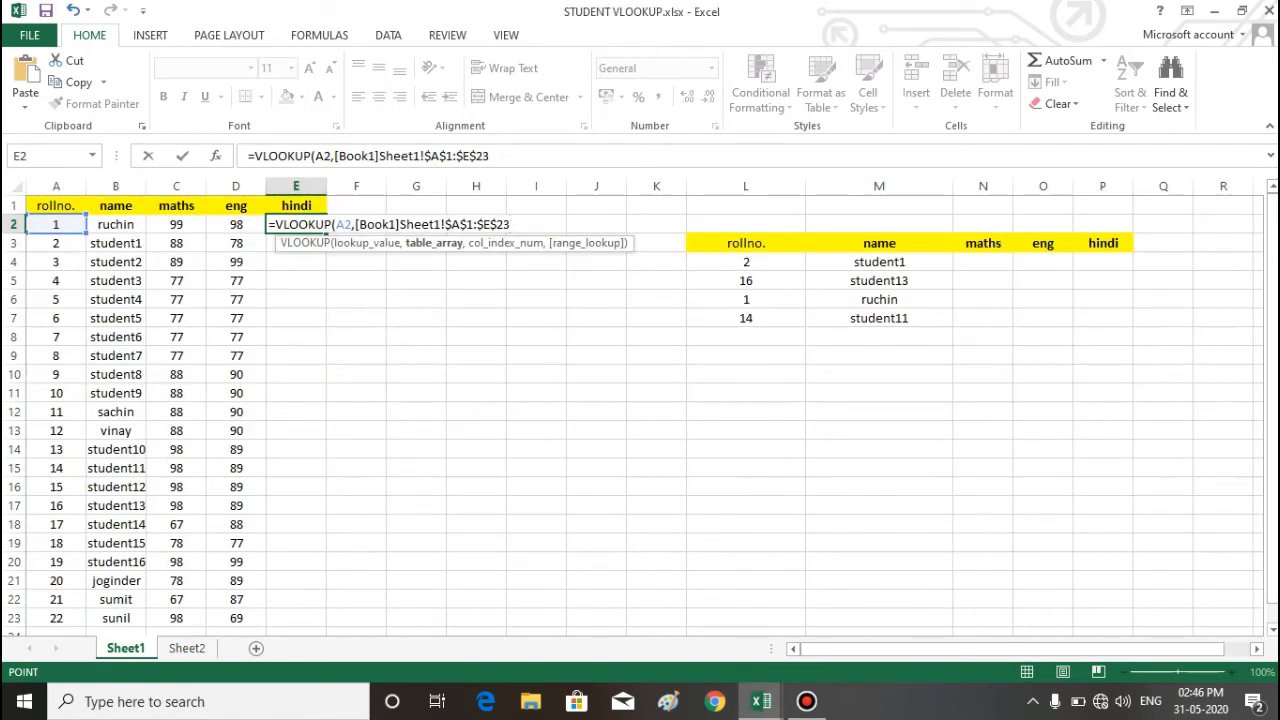
Step: Finish E2's hindi lookup with column index 5 and range lookup 0, and enter it
text(,)
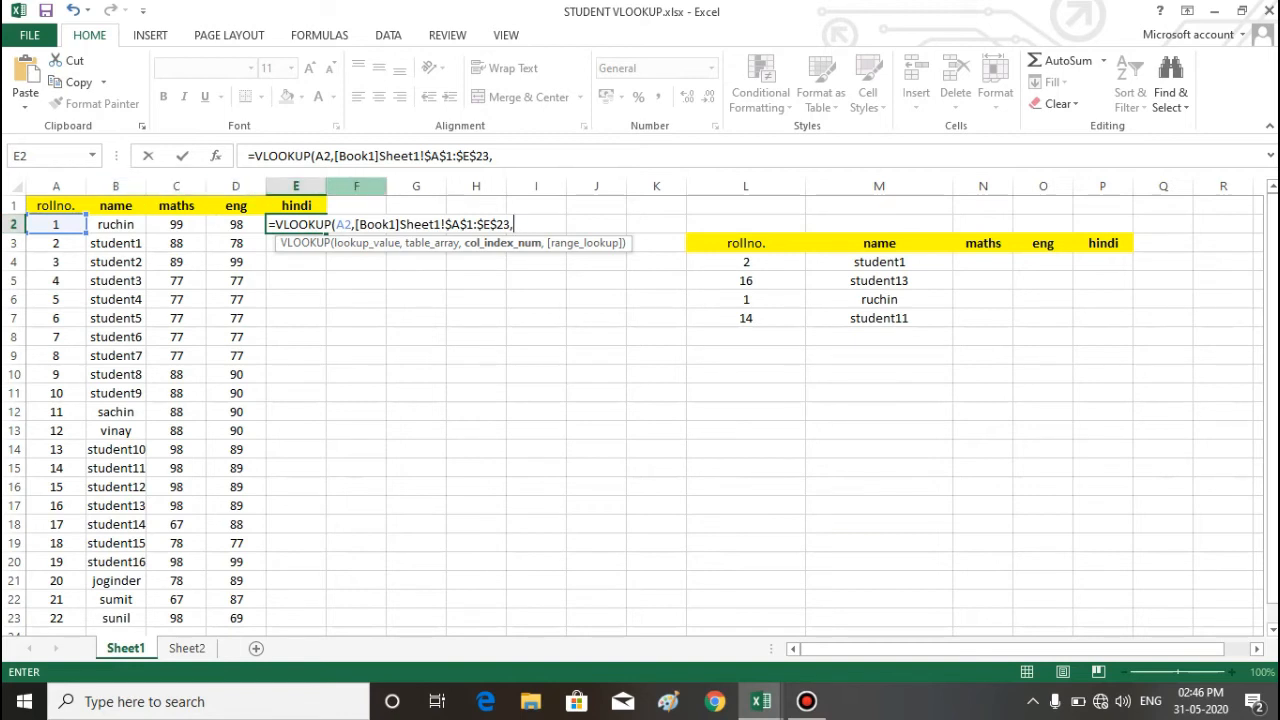
text(5,)
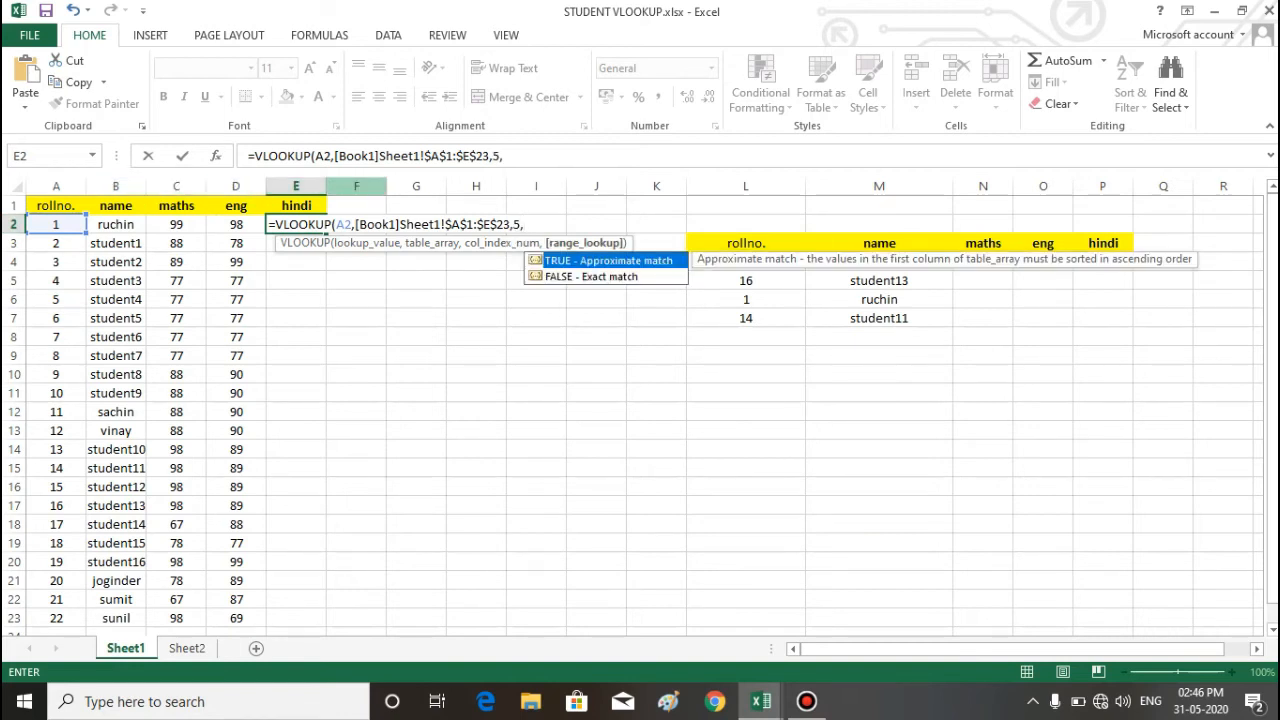
text(0))
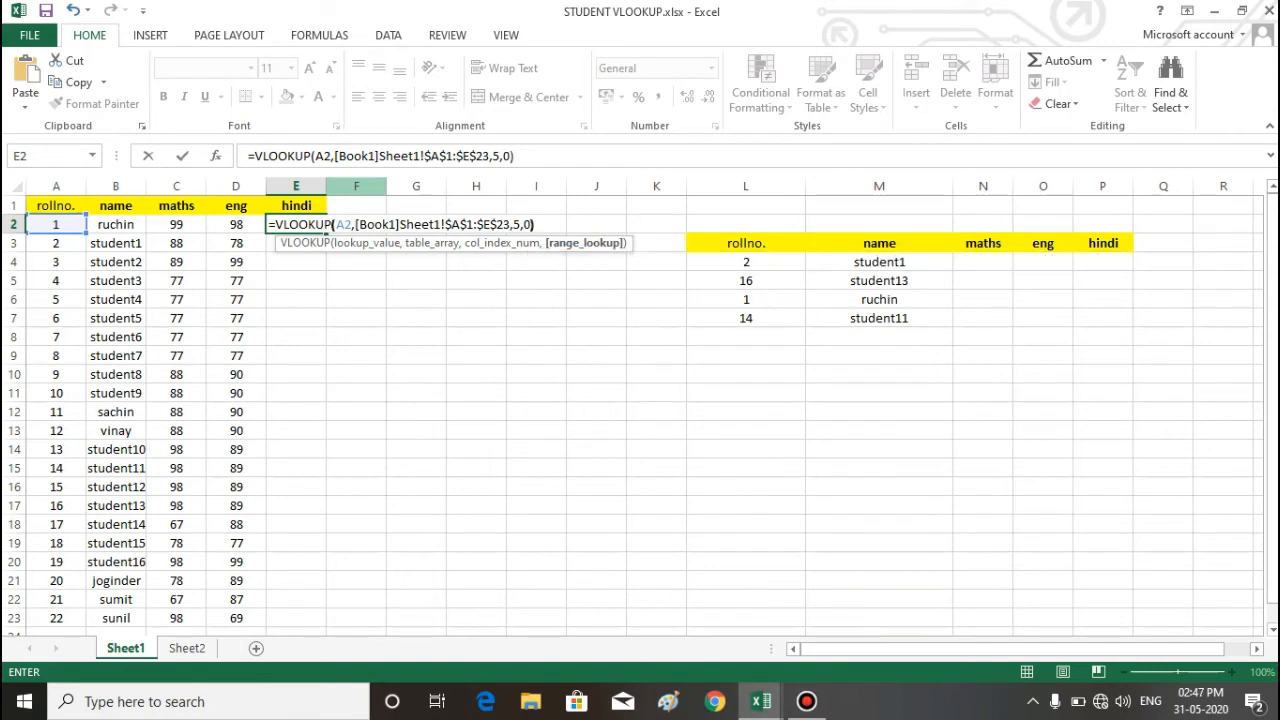
key(Return)
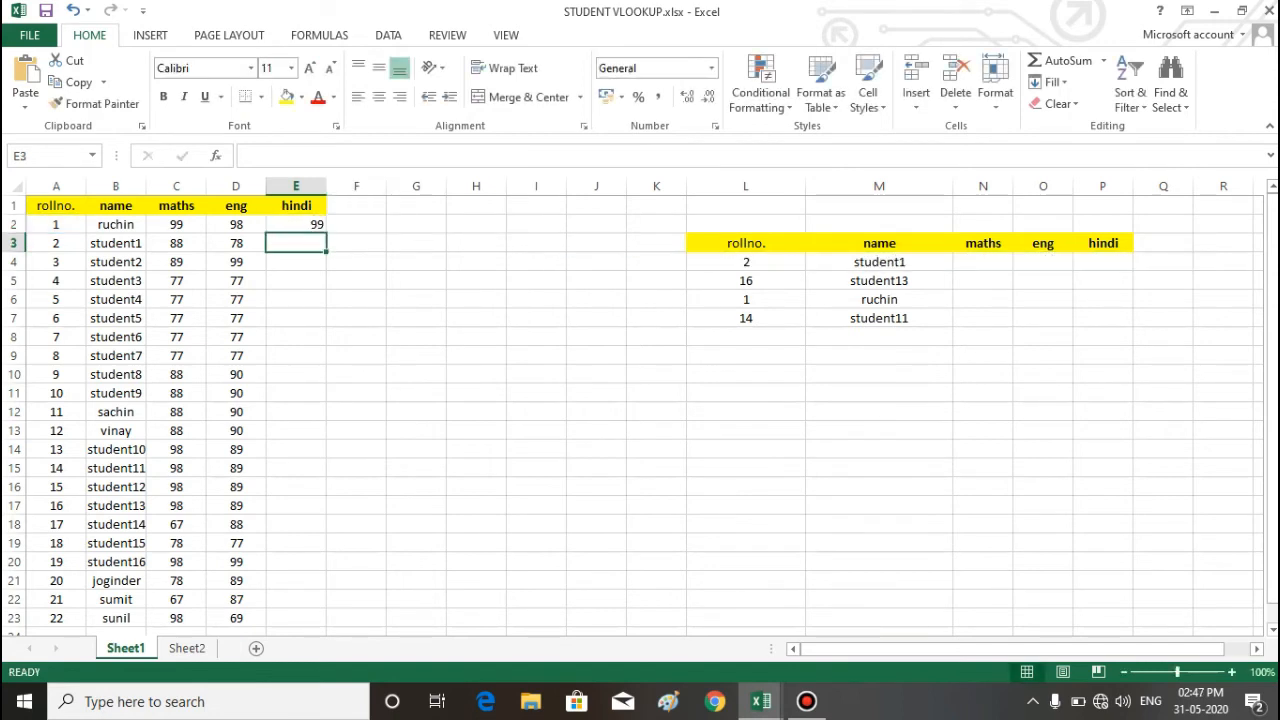
Step: Fill the hindi lookup formula from E2 down to E23
click(296, 224)
double_click(326, 233)
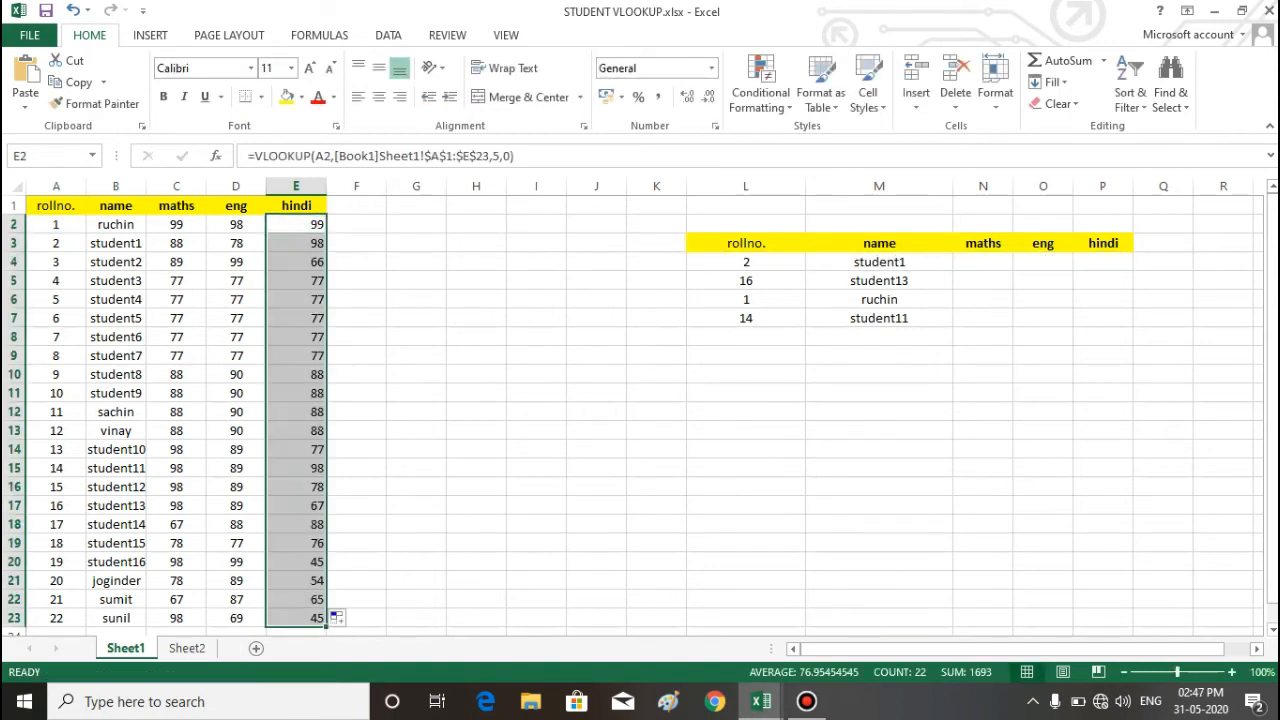
click(416, 318)
Step: Check the hindi marks for roll numbers 1 and 16 on Sheet1 against Book1's table
click(296, 224)
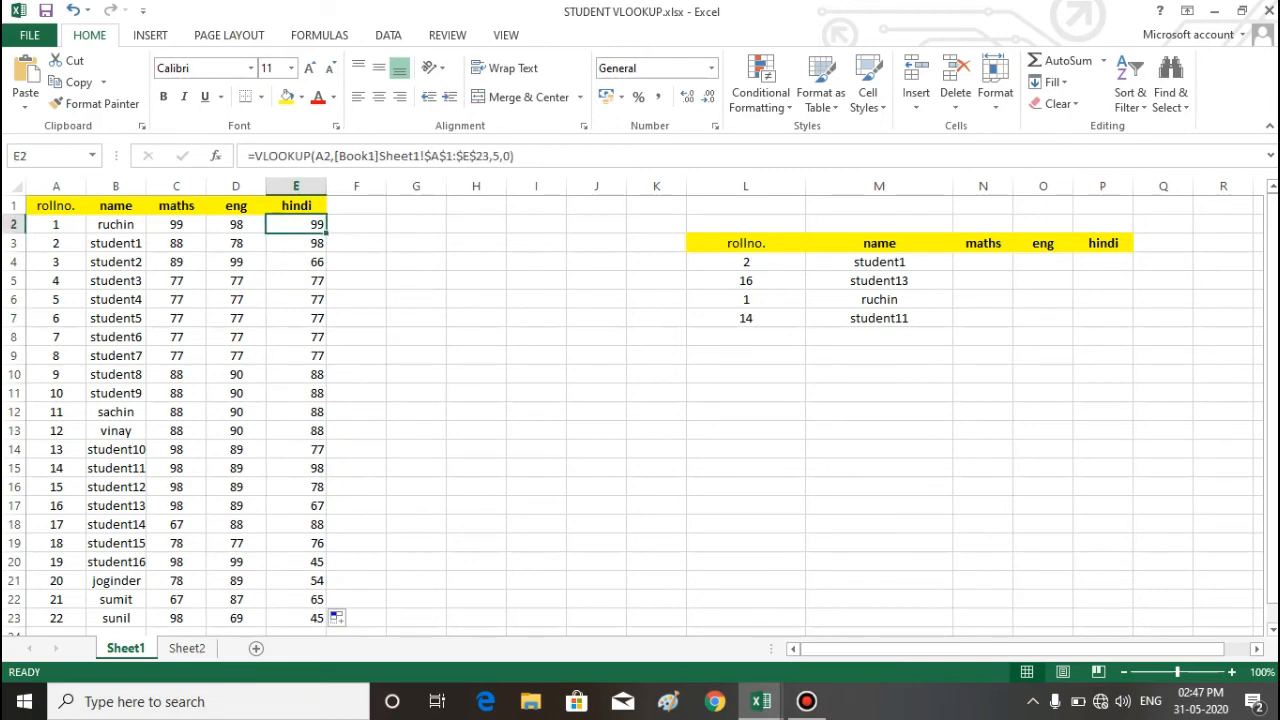
key(alt+Tab)
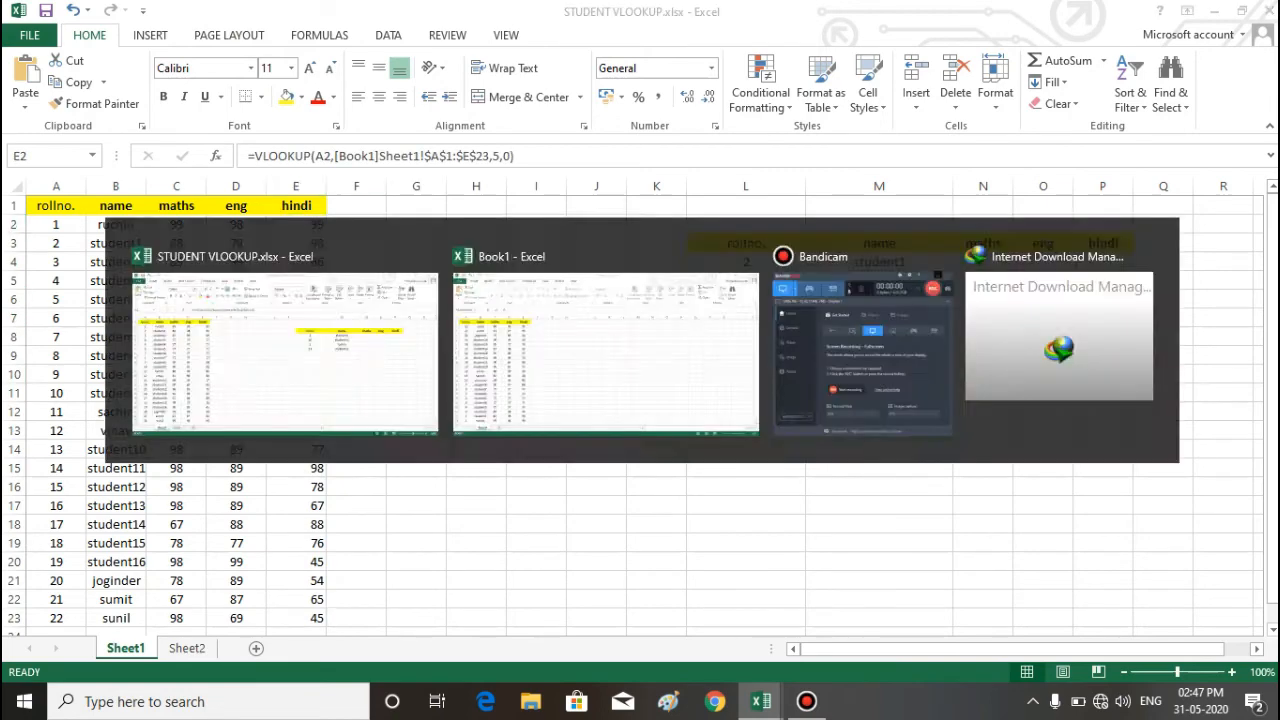
scroll(640, 400, down, 2)
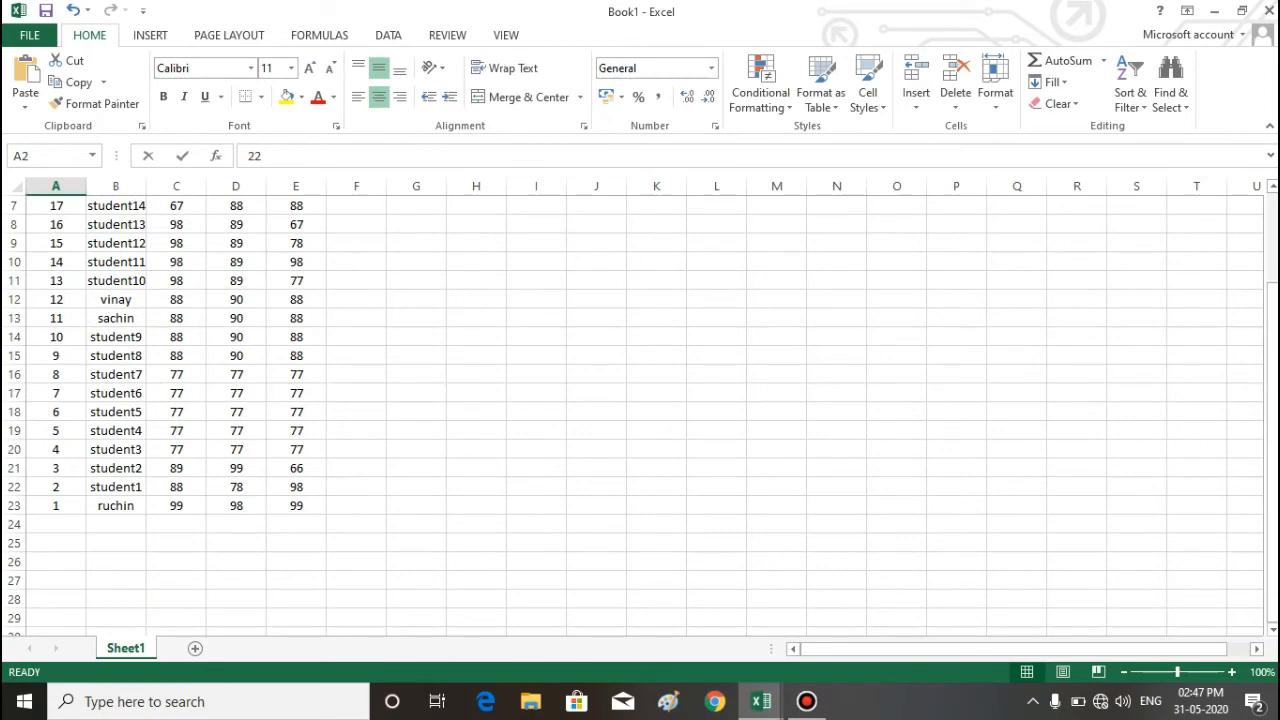
click(296, 506)
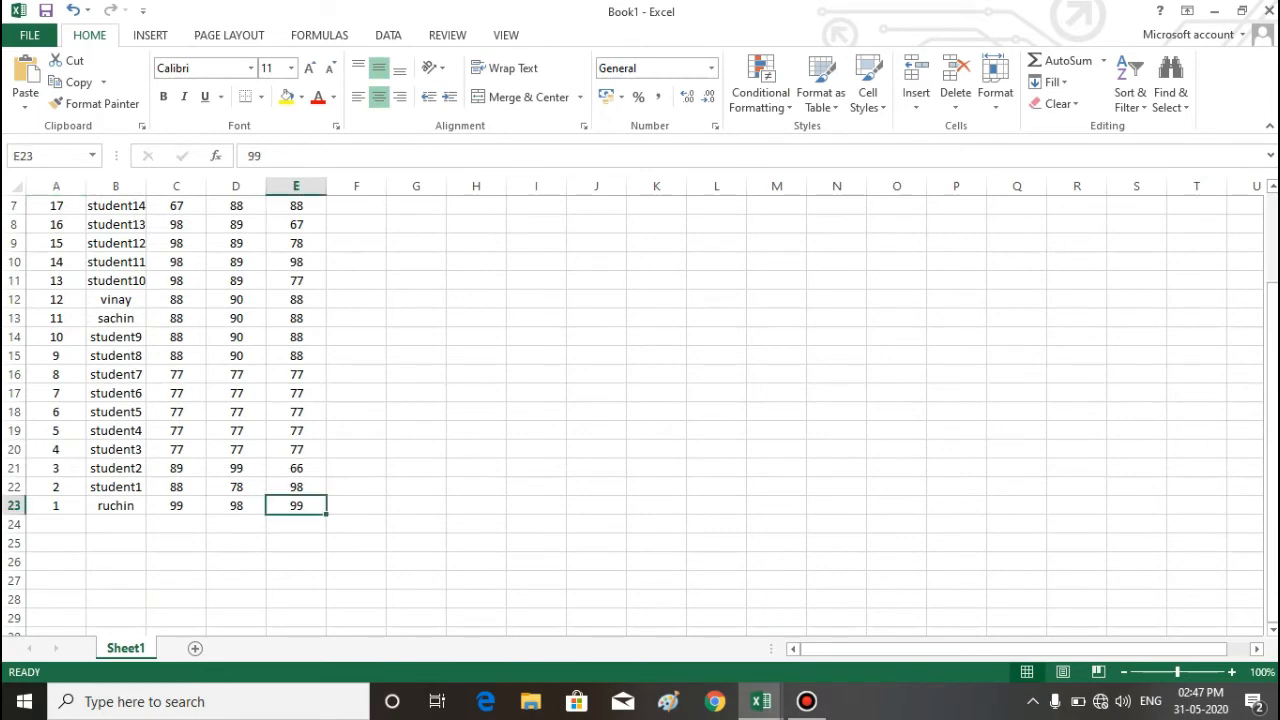
click(56, 225)
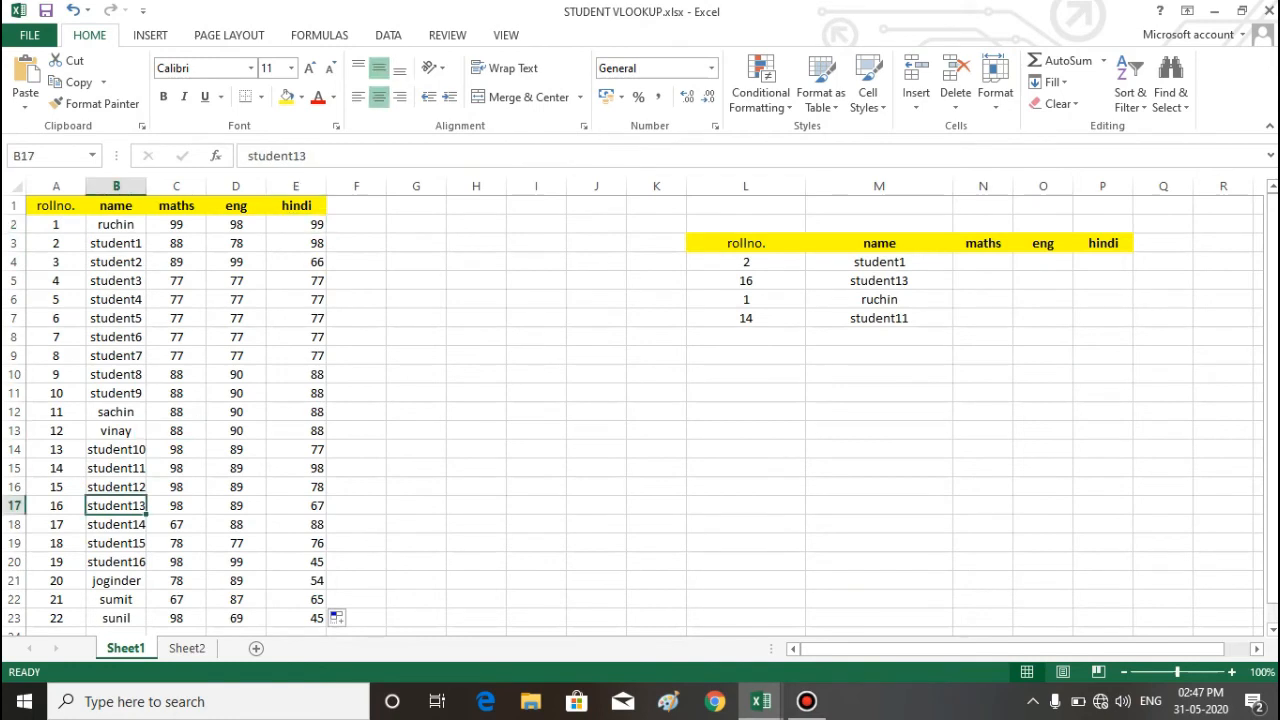
click(296, 506)
click(416, 506)
click(296, 225)
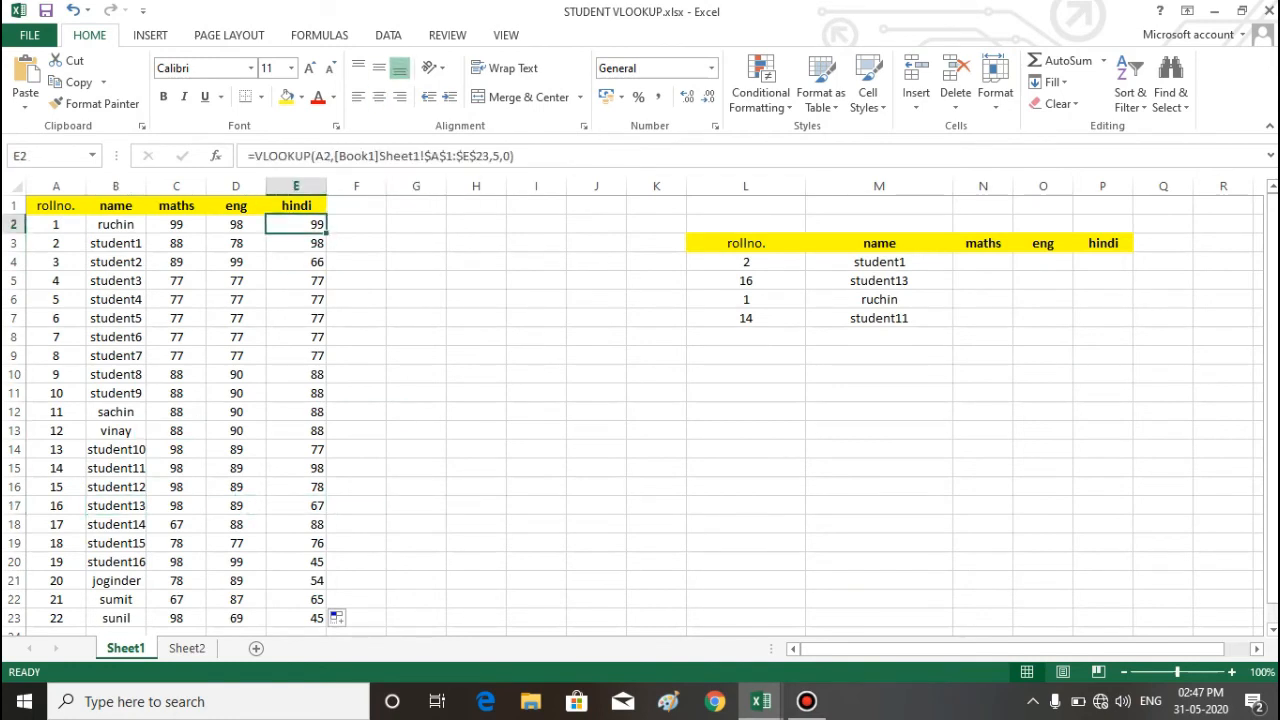
key(Down)
key(Down)
key(Down)
key(Down)
key(Down)
key(Down)
key(Down)
key(Down)
key(Down)
key(Down)
key(Down)
key(Down)
key(Down)
key(Down)
key(Down)
key(Down)
key(Down)
key(Right)
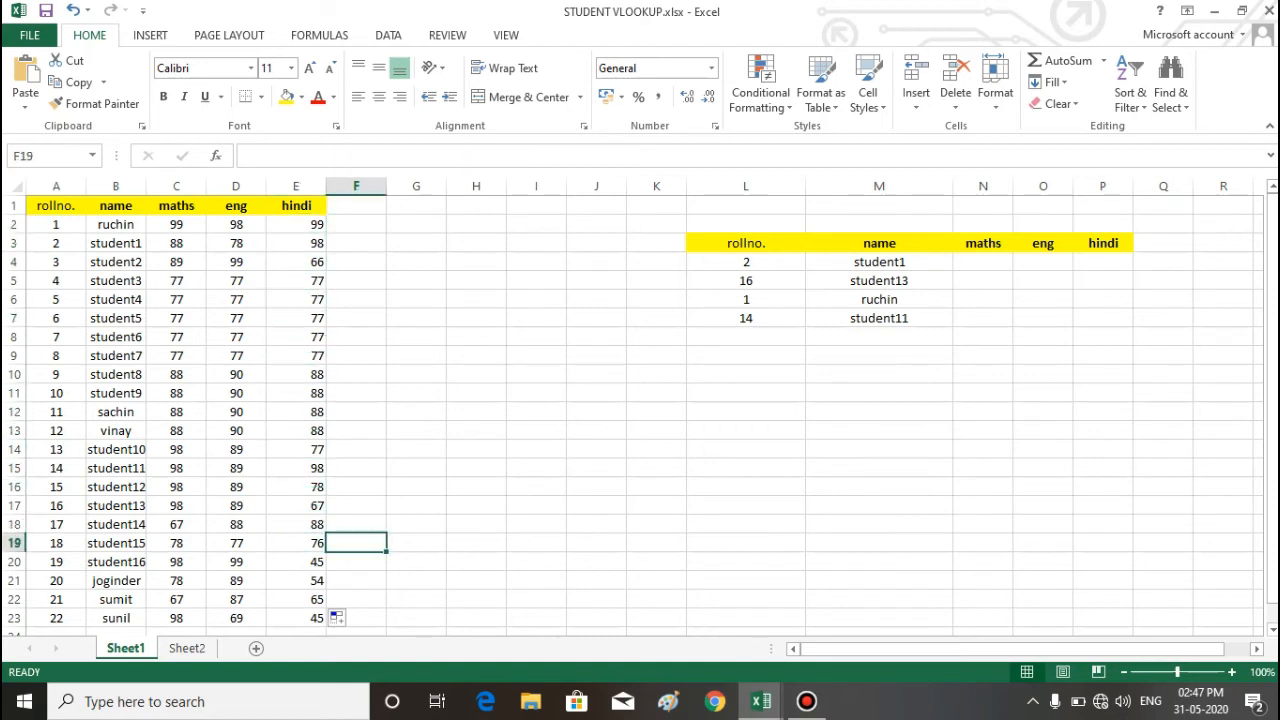
key(Up)
key(Up)
key(Up)
key(Up)
key(Up)
key(Up)
key(Up)
key(Up)
key(Up)
key(Up)
key(Up)
key(Up)
key(Up)
key(Up)
key(Up)
key(Up)
key(Up)
key(Down)
key(Down)
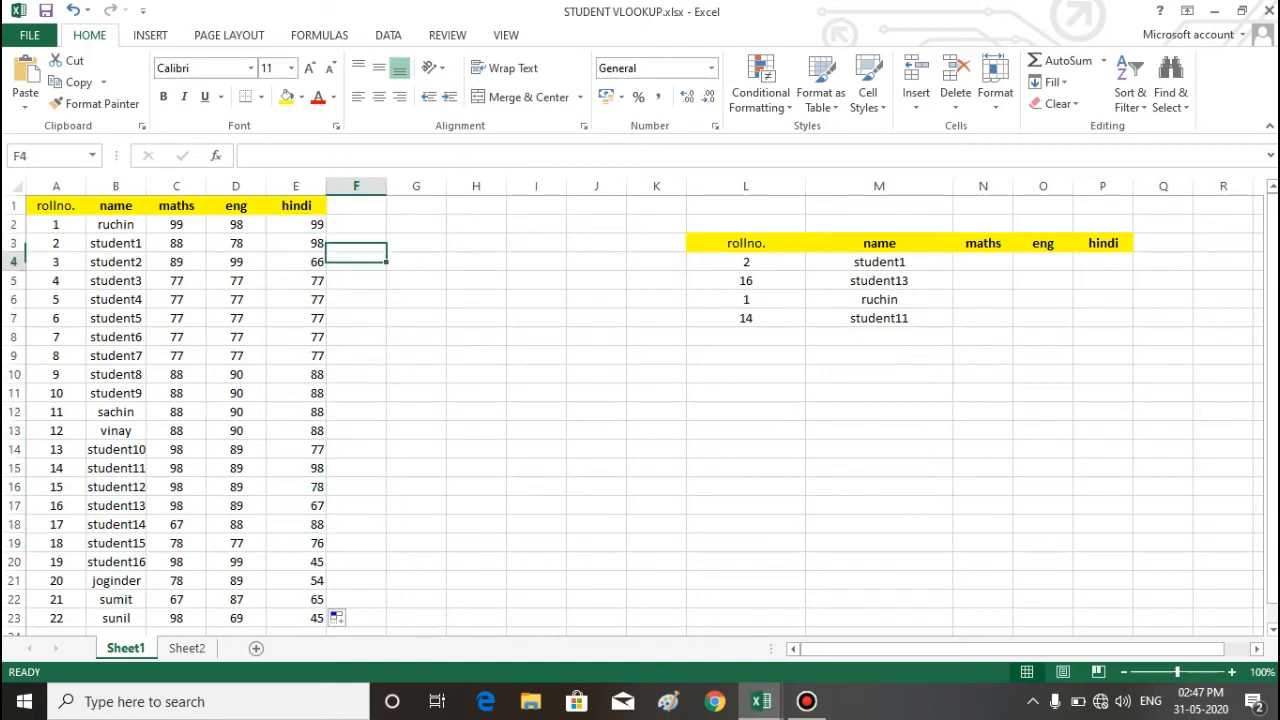
key(Left)
key(Left)
key(Left)
key(Left)
key(Left)
key(Up)
key(Right)
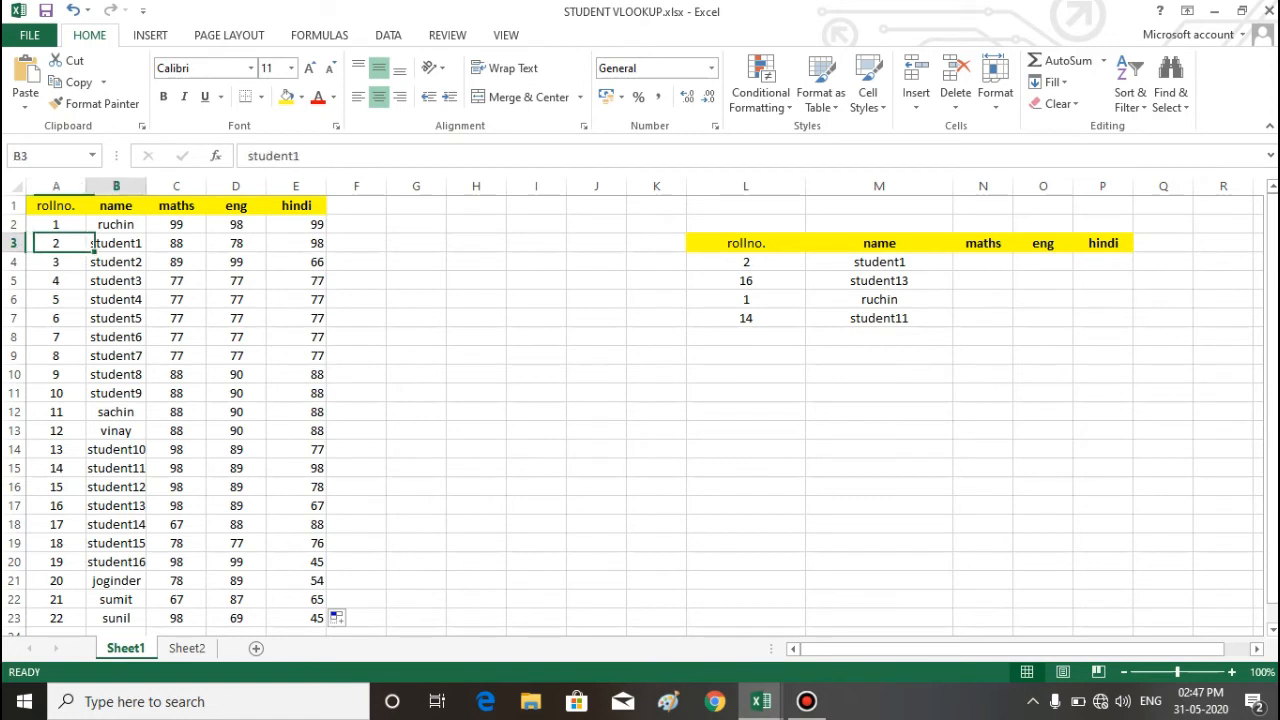
key(Right)
key(Right)
key(Right)
key(Right)
key(Right)
key(Right)
key(Down)
key(Left)
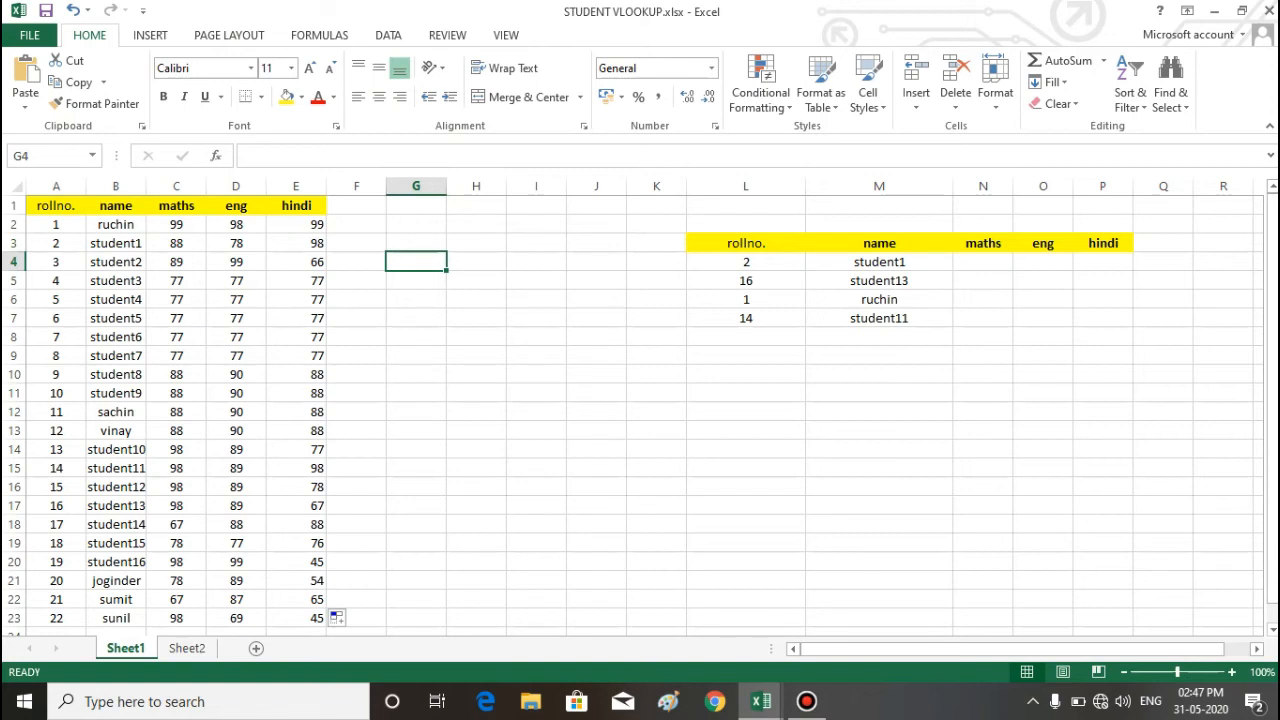
Step: Clear the name lookup formulas from M4:M7 in the results table
key(Right)
key(Right)
key(Right)
key(Right)
key(Right)
key(Right)
key(shift+Down)
key(shift+Down)
key(shift+Down)
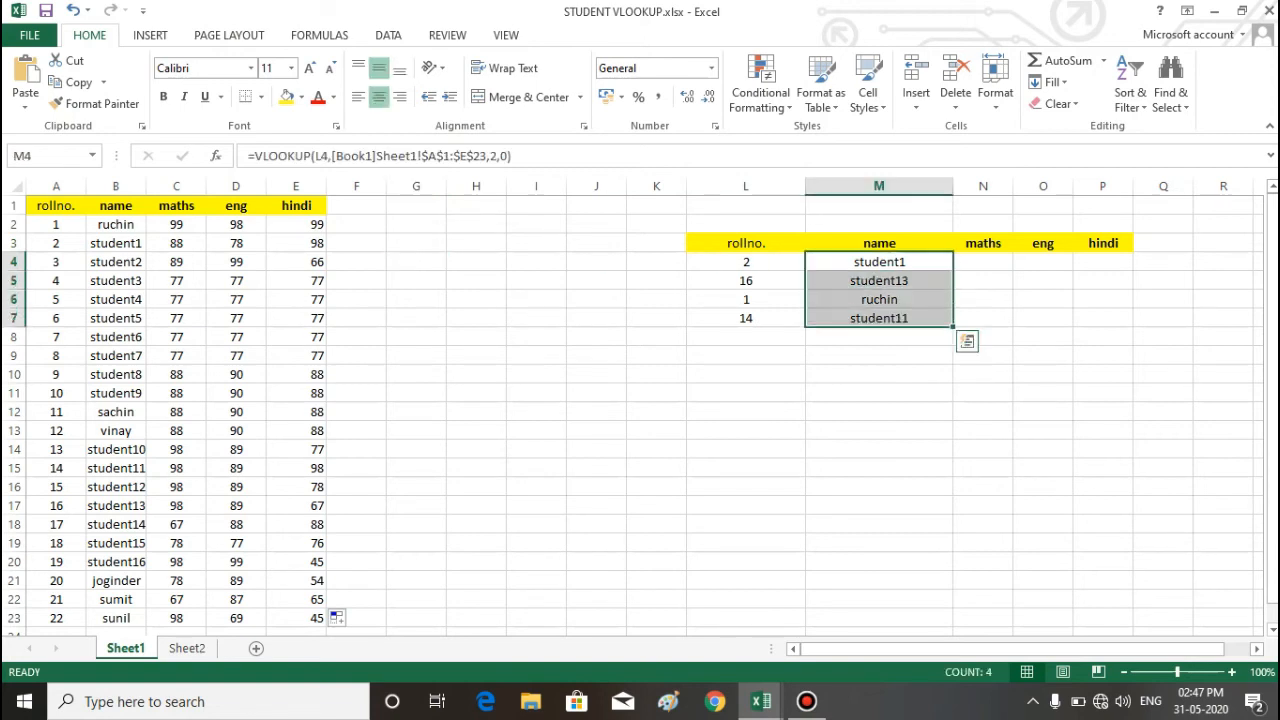
key(Delete)
click(1043, 356)
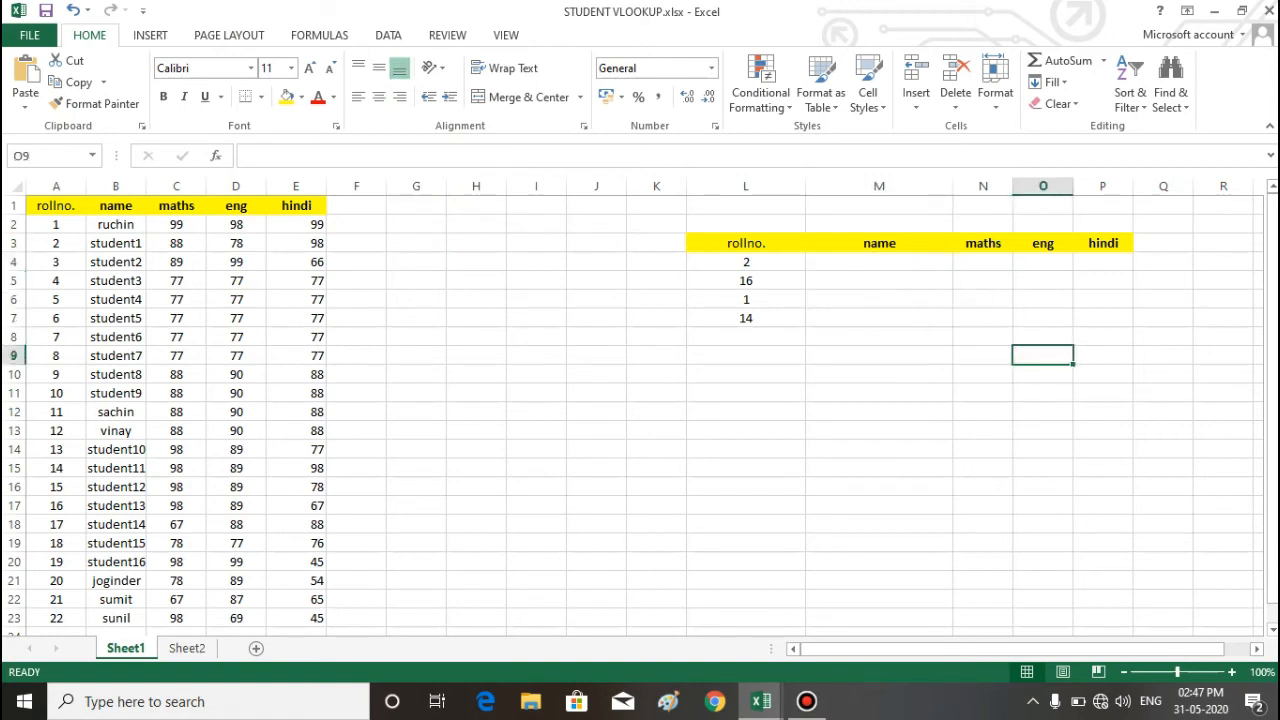
drag(879, 262, 879, 337)
drag(879, 262, 1103, 262)
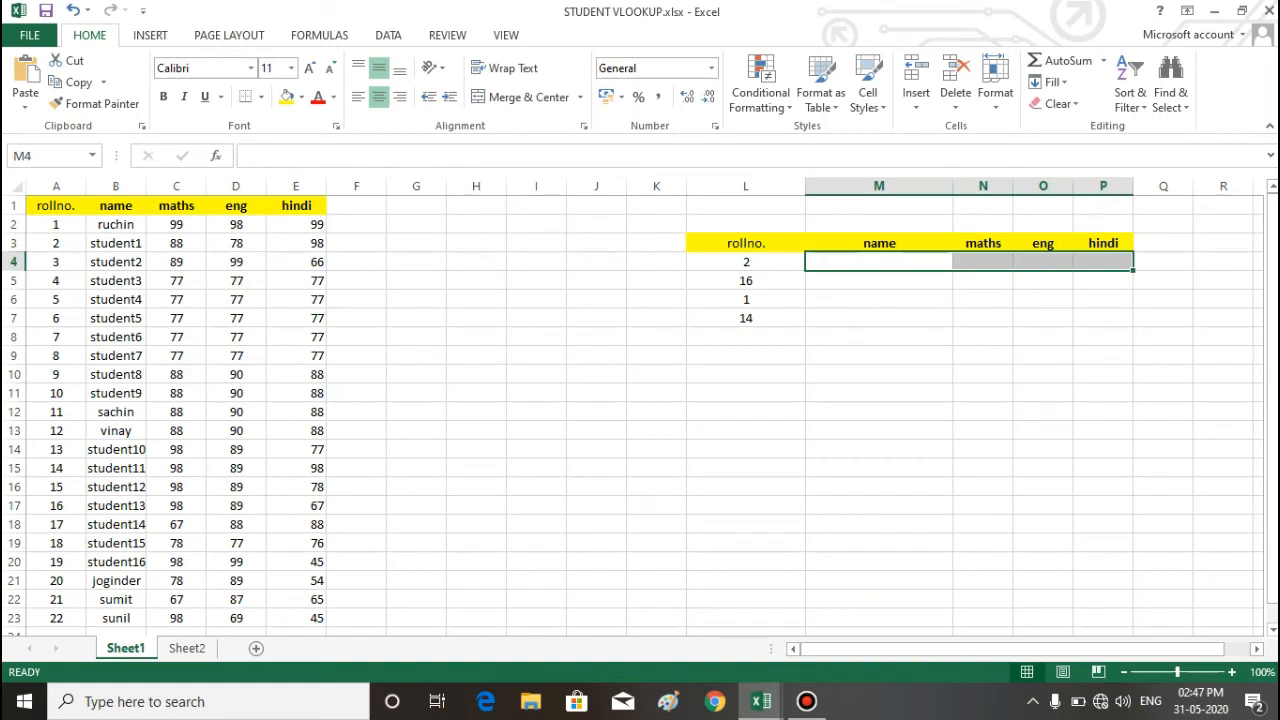
click(746, 262)
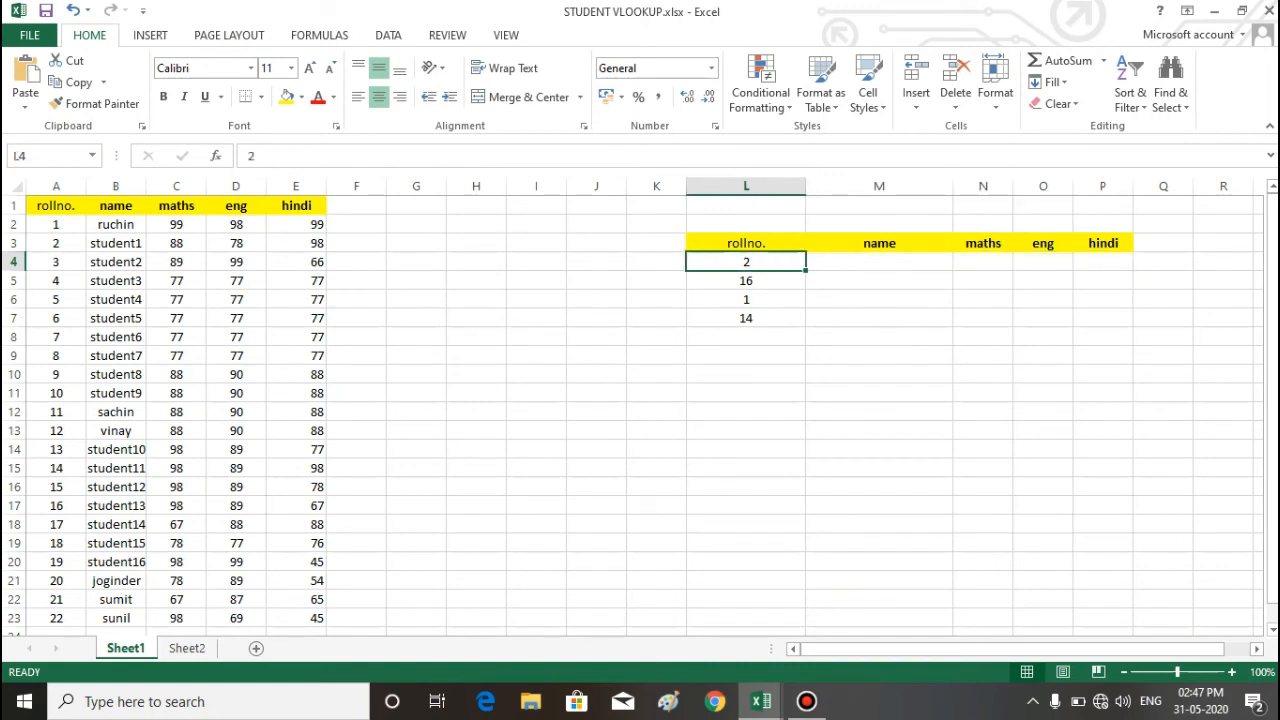
drag(879, 262, 1103, 262)
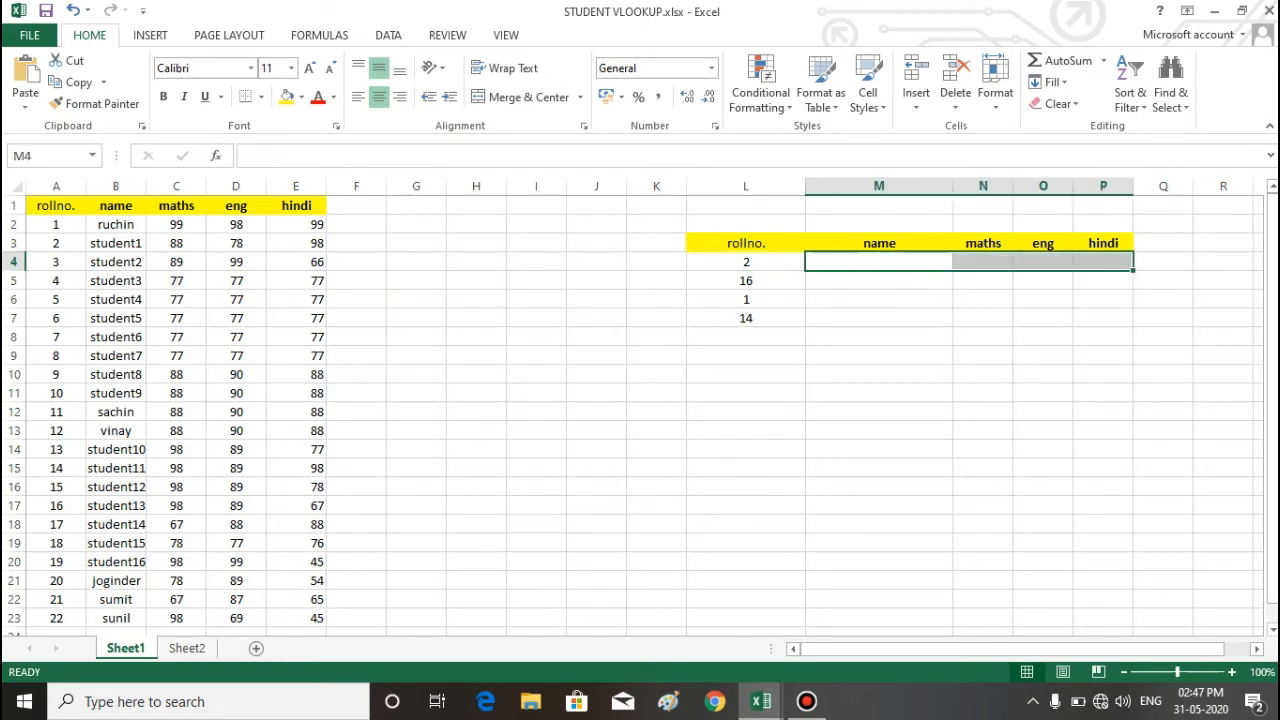
click(746, 262)
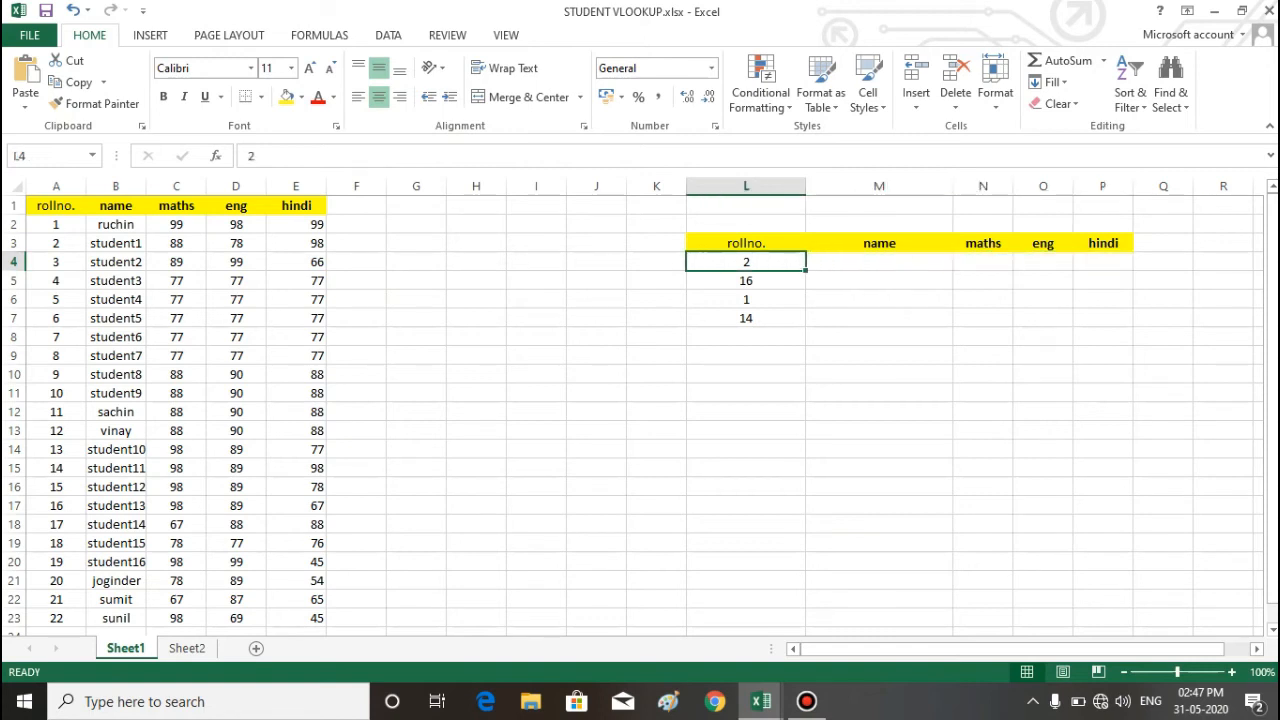
Step: Start a VLOOKUP formula in M4 with L4 as the lookup value and A1:E23 as the table array
click(879, 262)
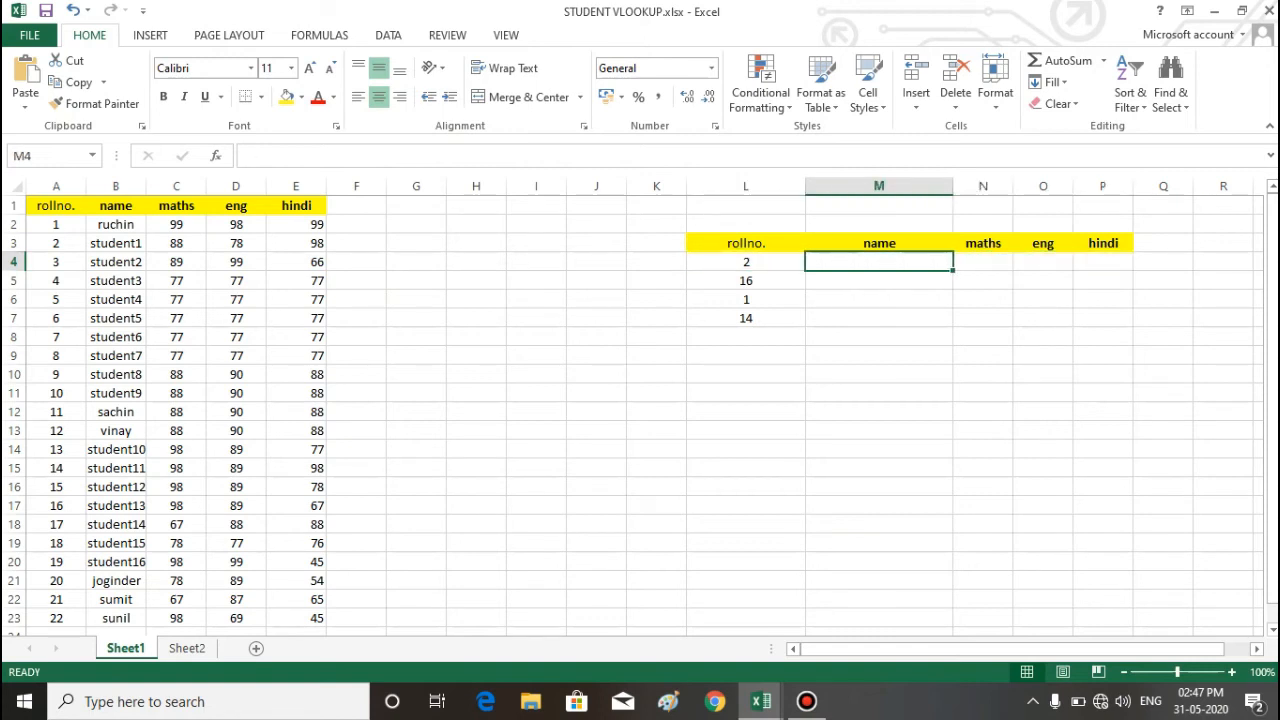
text(=vl)
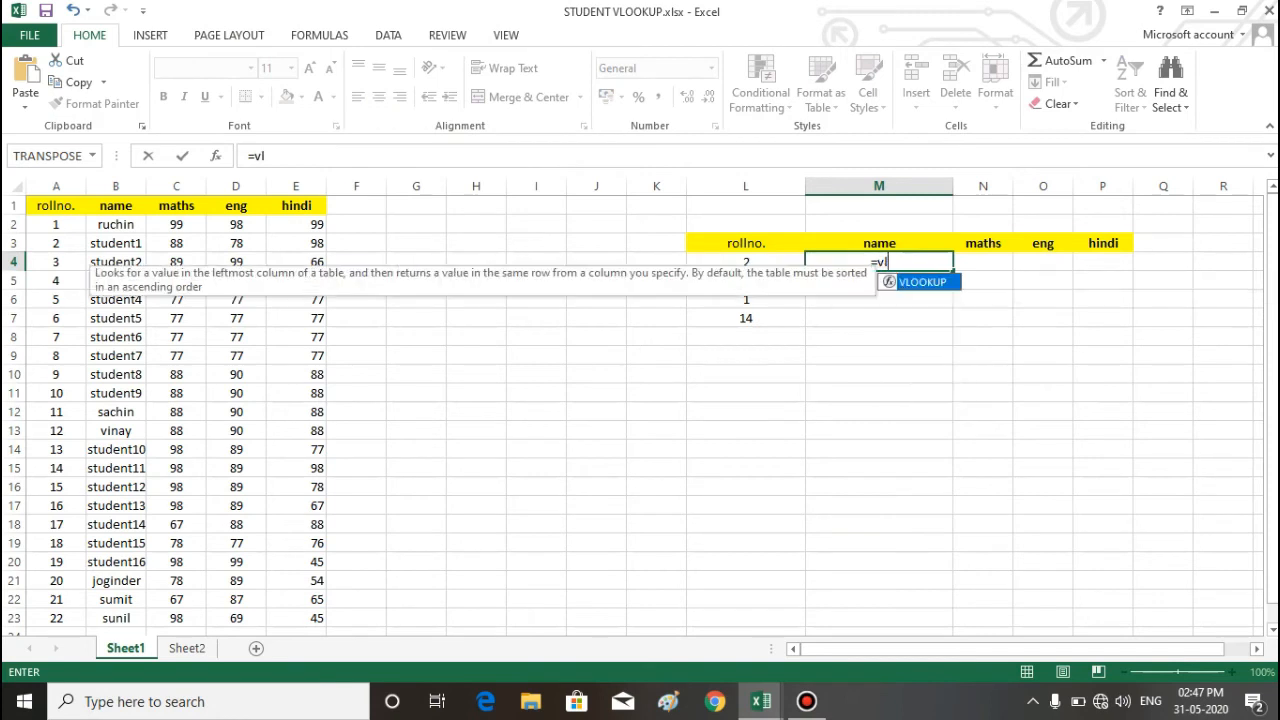
key(Tab)
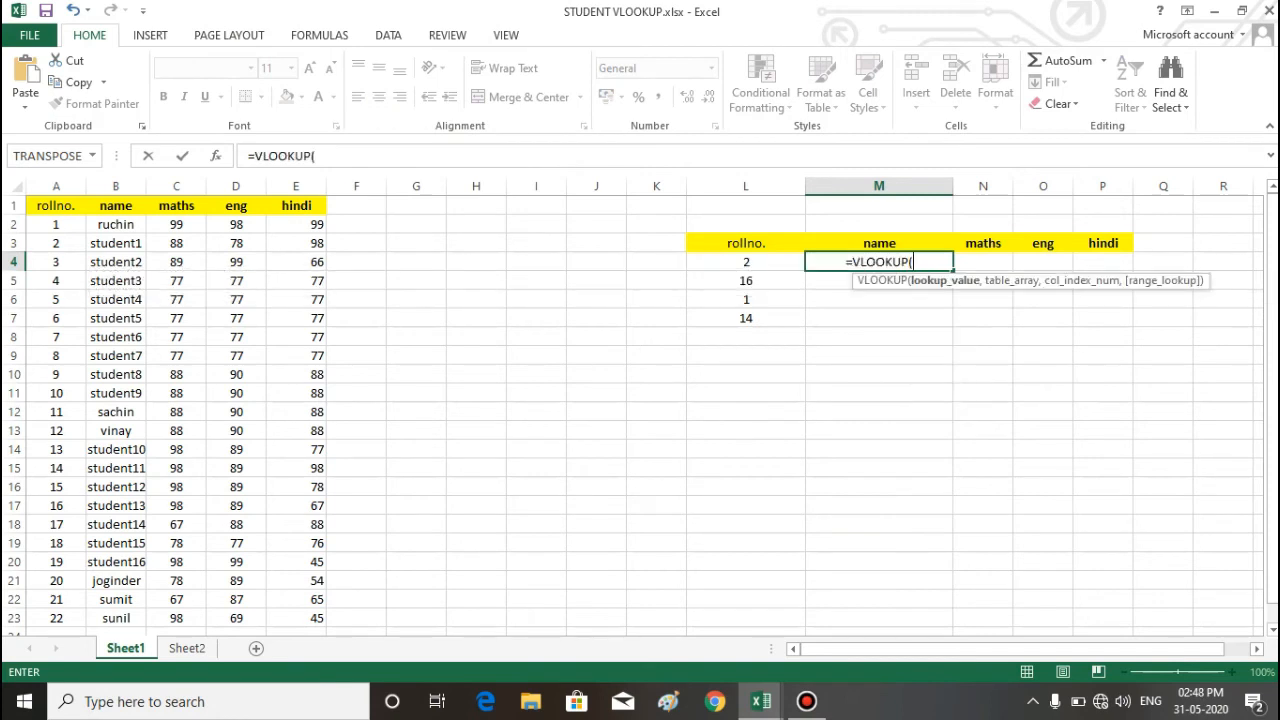
key(Left)
text(,)
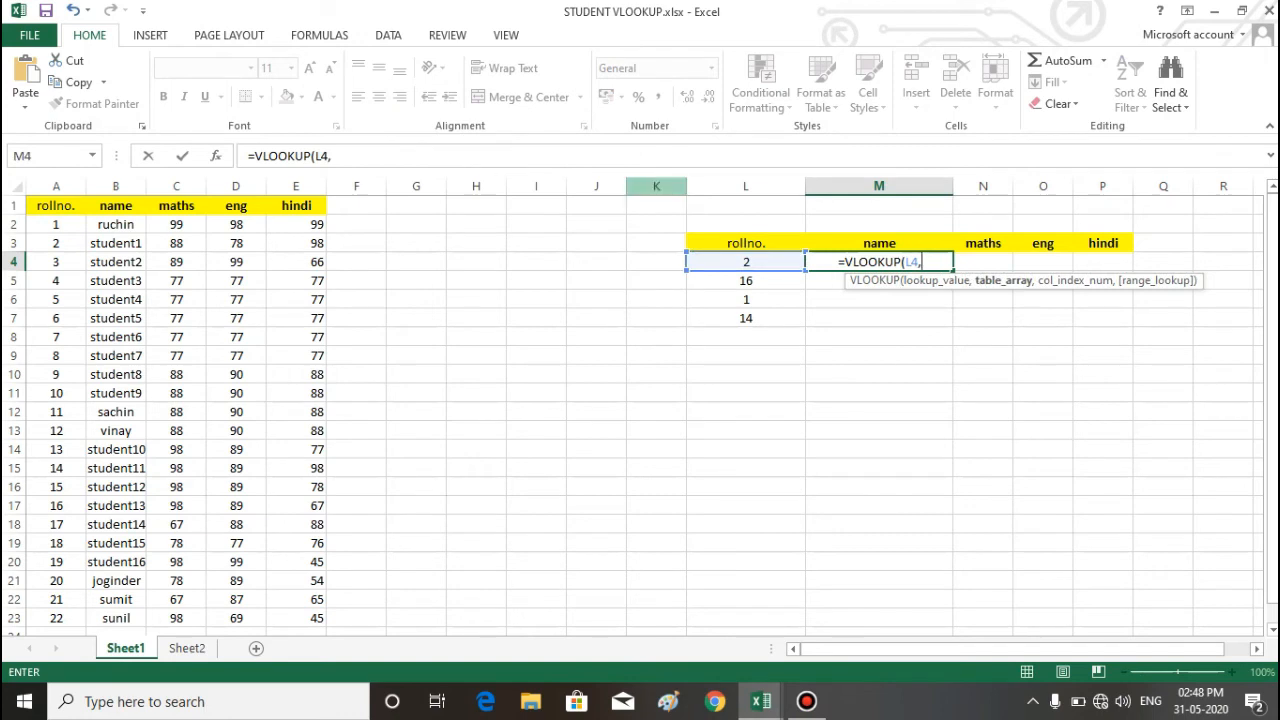
drag(56, 205, 296, 618)
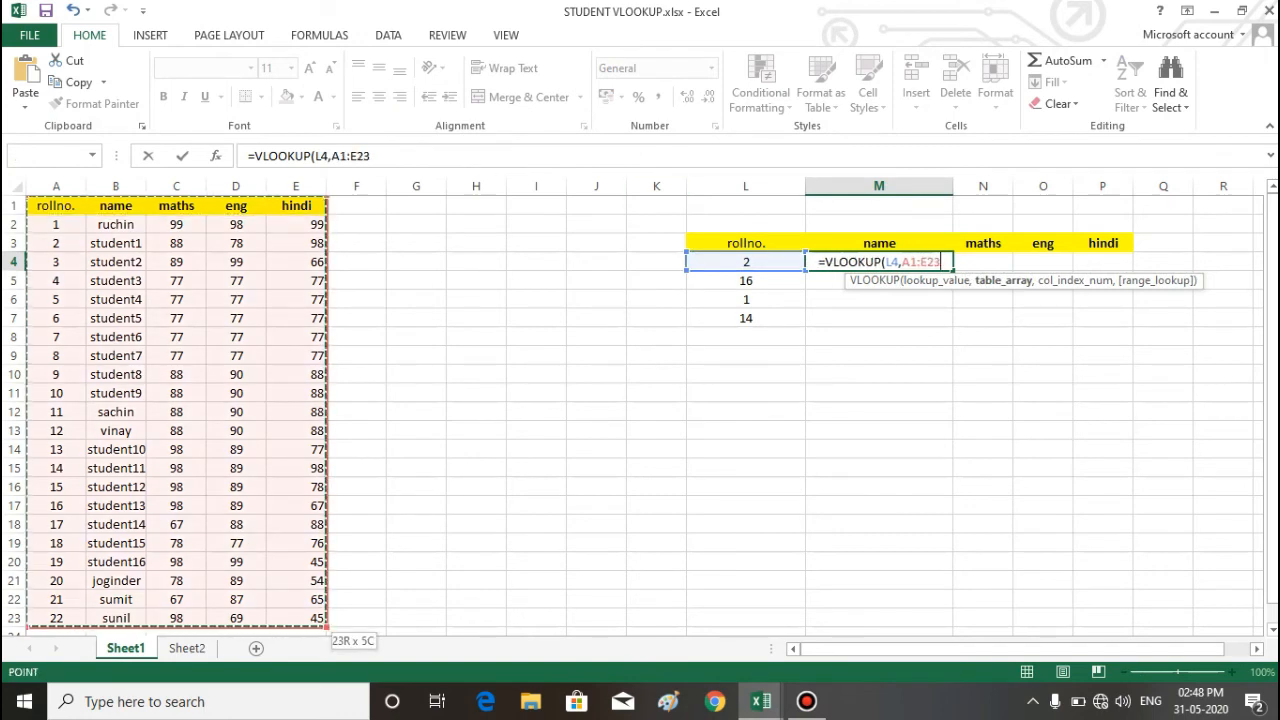
text(,)
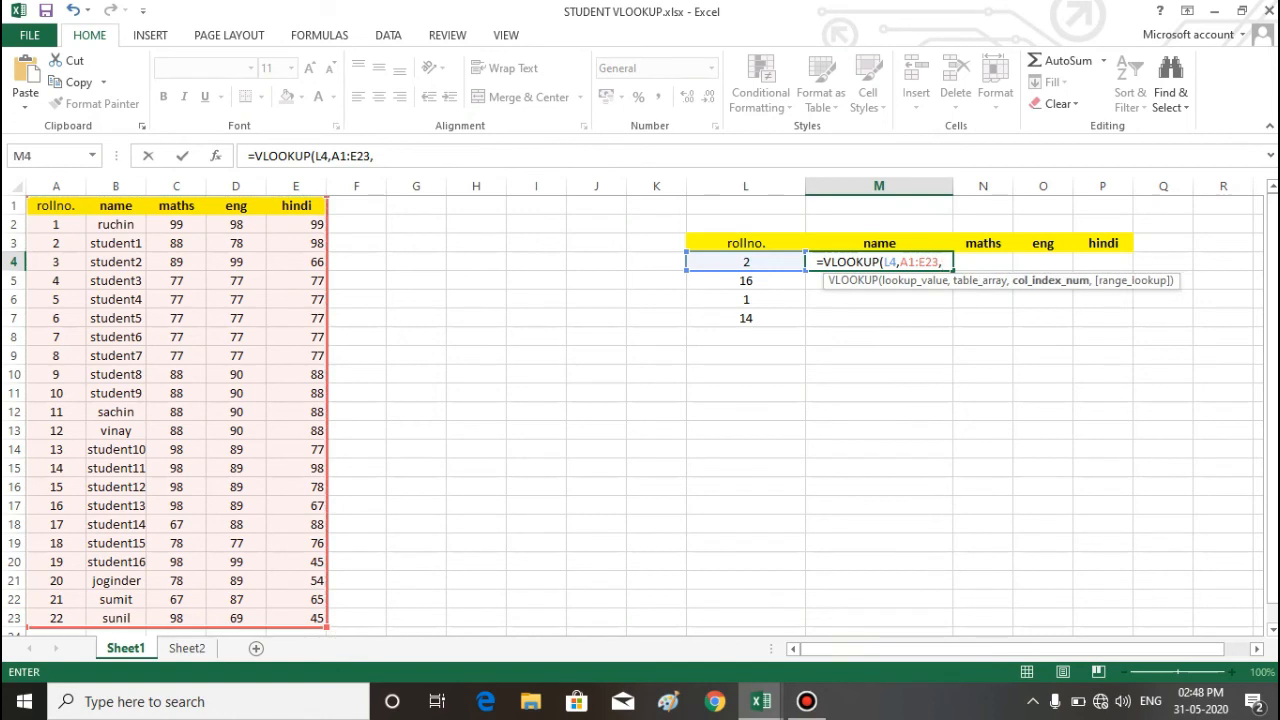
text(colu)
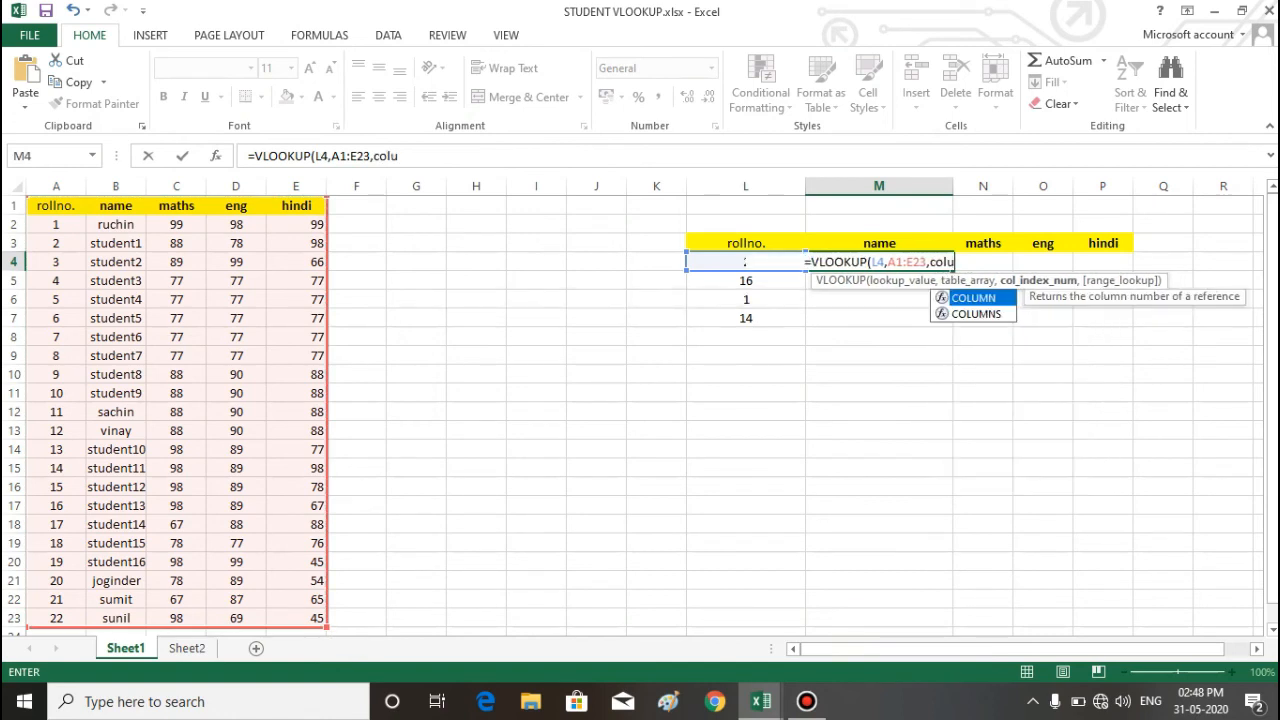
Step: Complete M4's VLOOKUP with COLUMNS(L3:M3) as the column index and 0 as the range lookup
key(Down)
key(Tab)
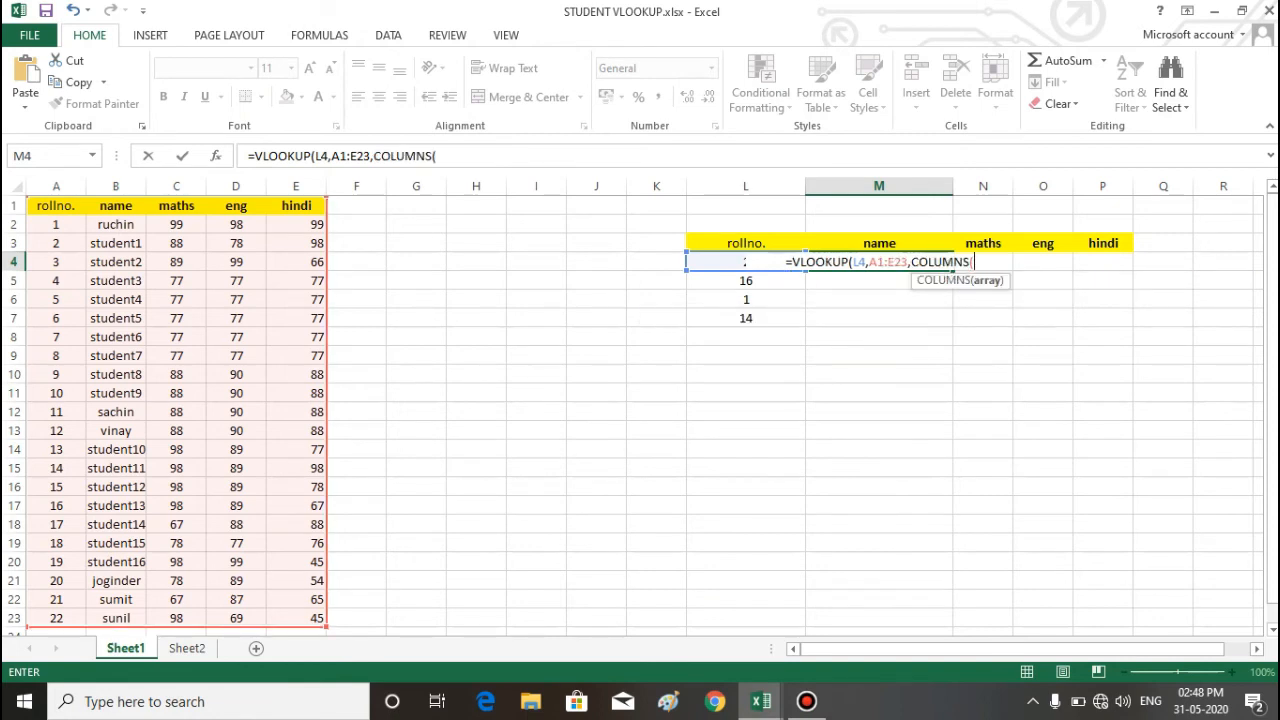
drag(700, 243, 930, 243)
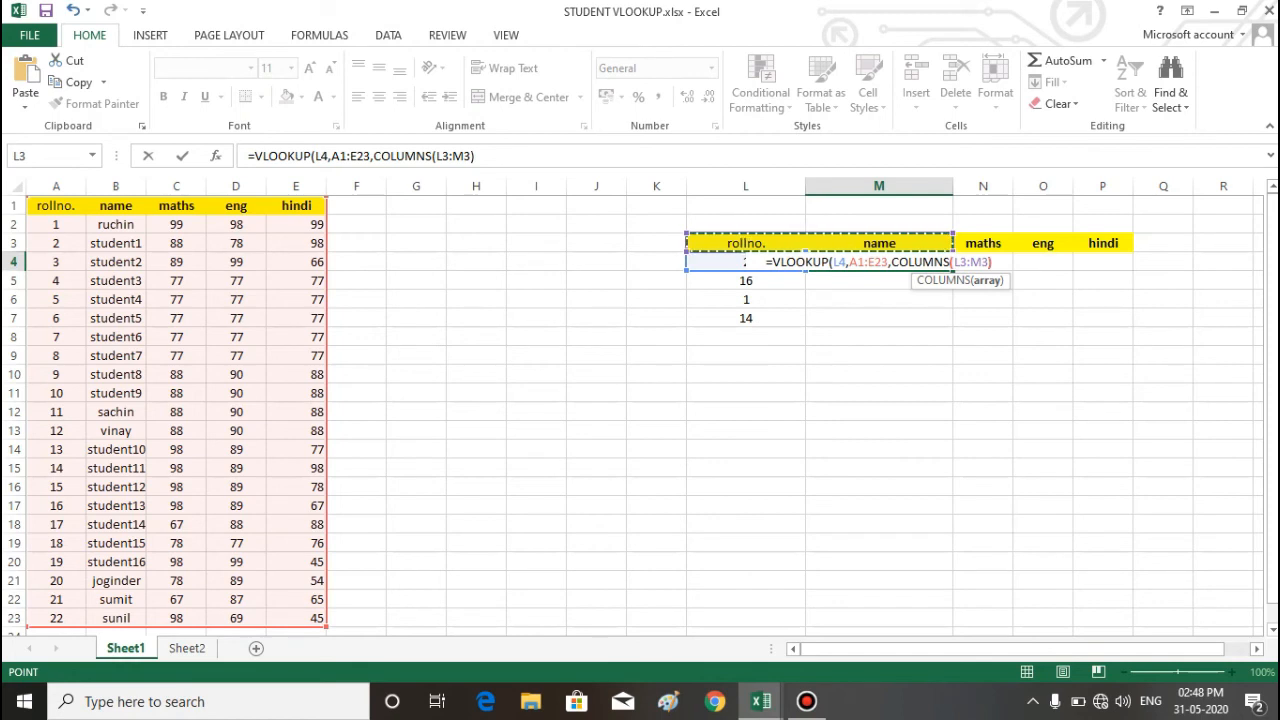
text(),0)
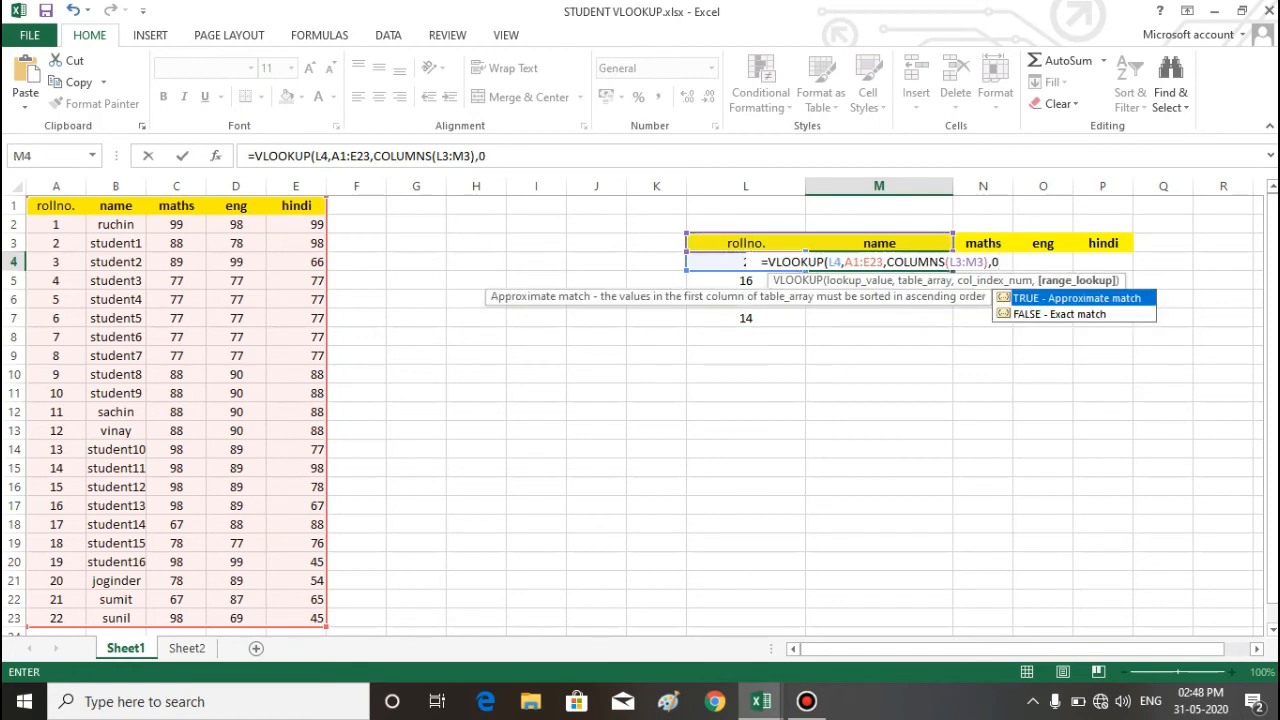
text())
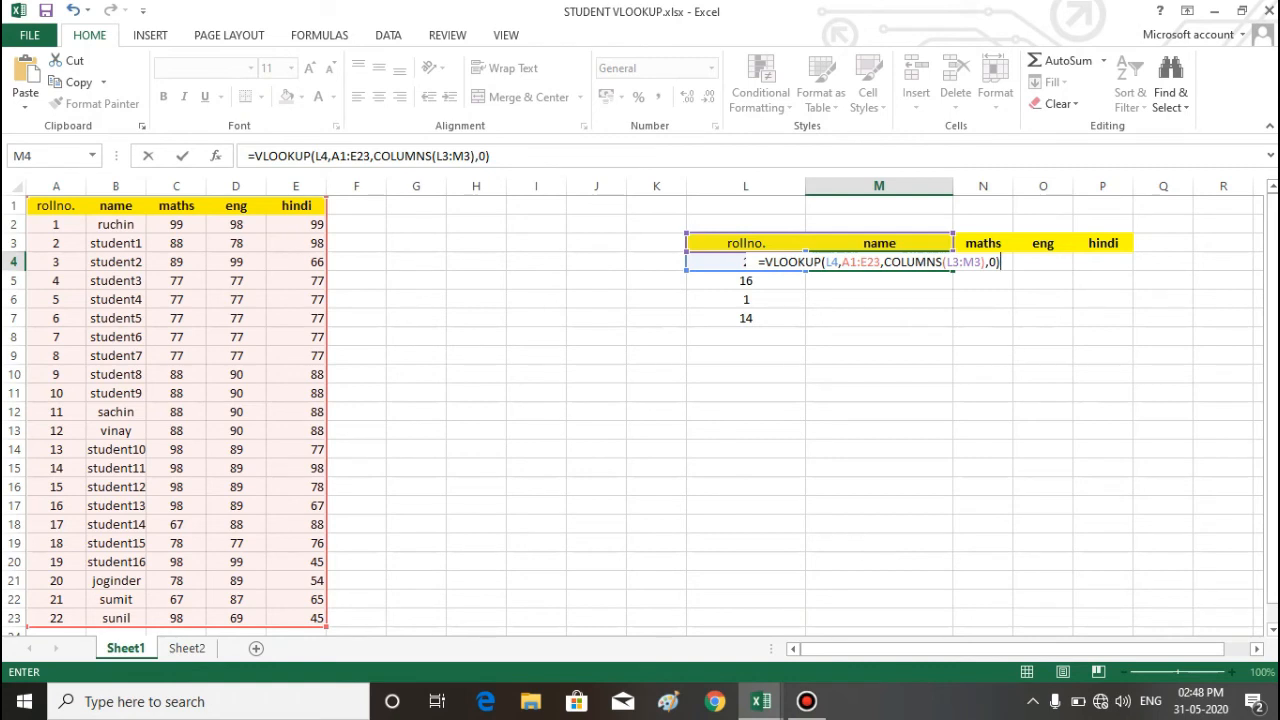
Step: Make the lookup value and table array in M4's formula absolute as $L$4 and $A$1:$E$23
click(832, 262)
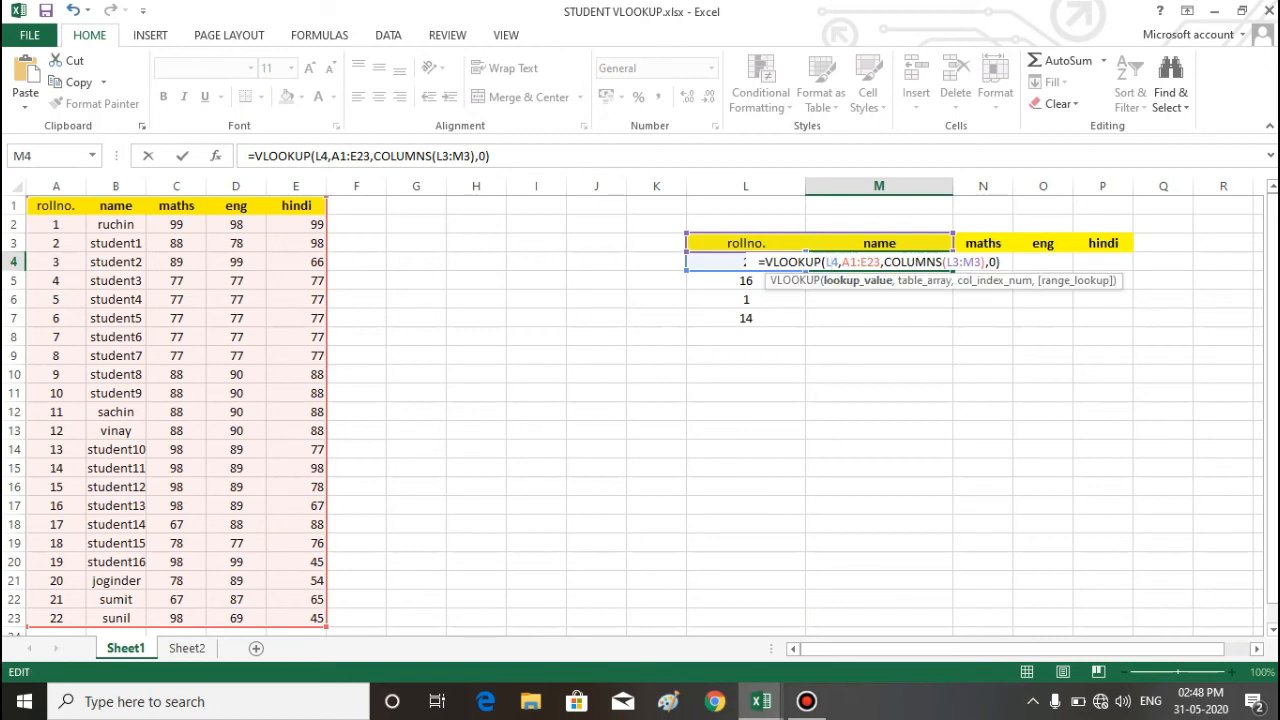
key(F4)
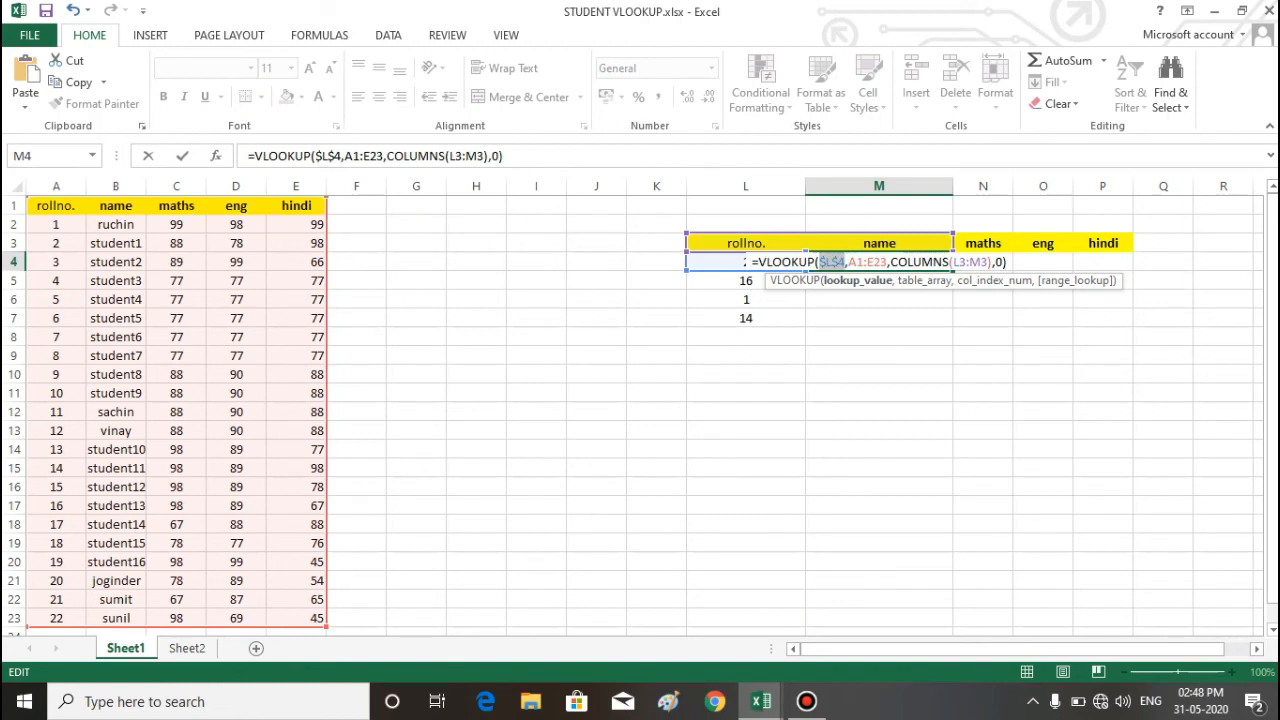
click(857, 262)
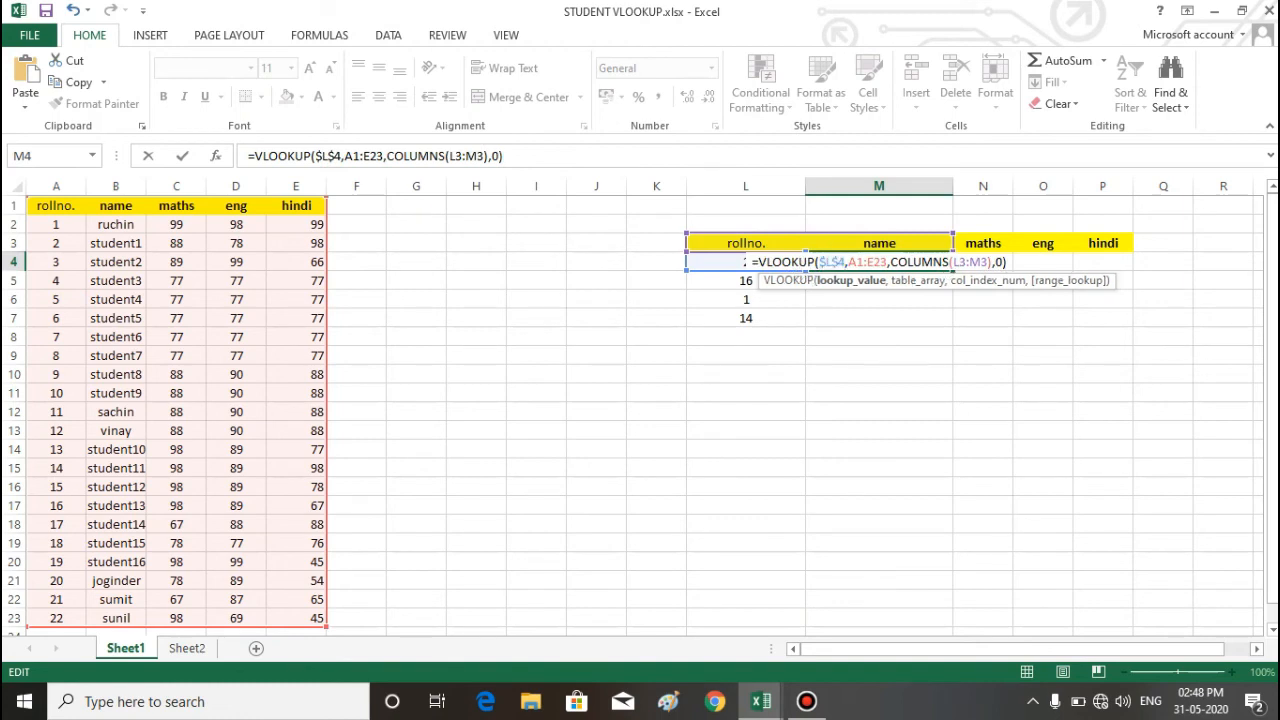
key(F4)
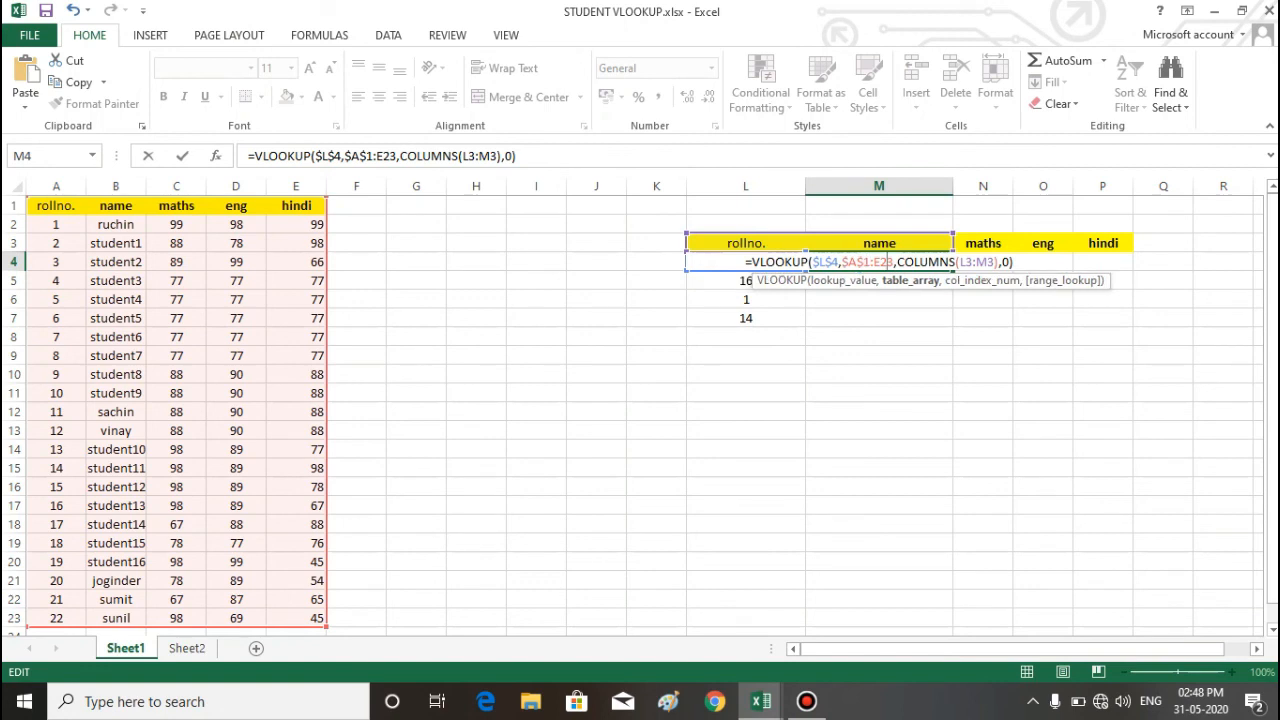
key(F4)
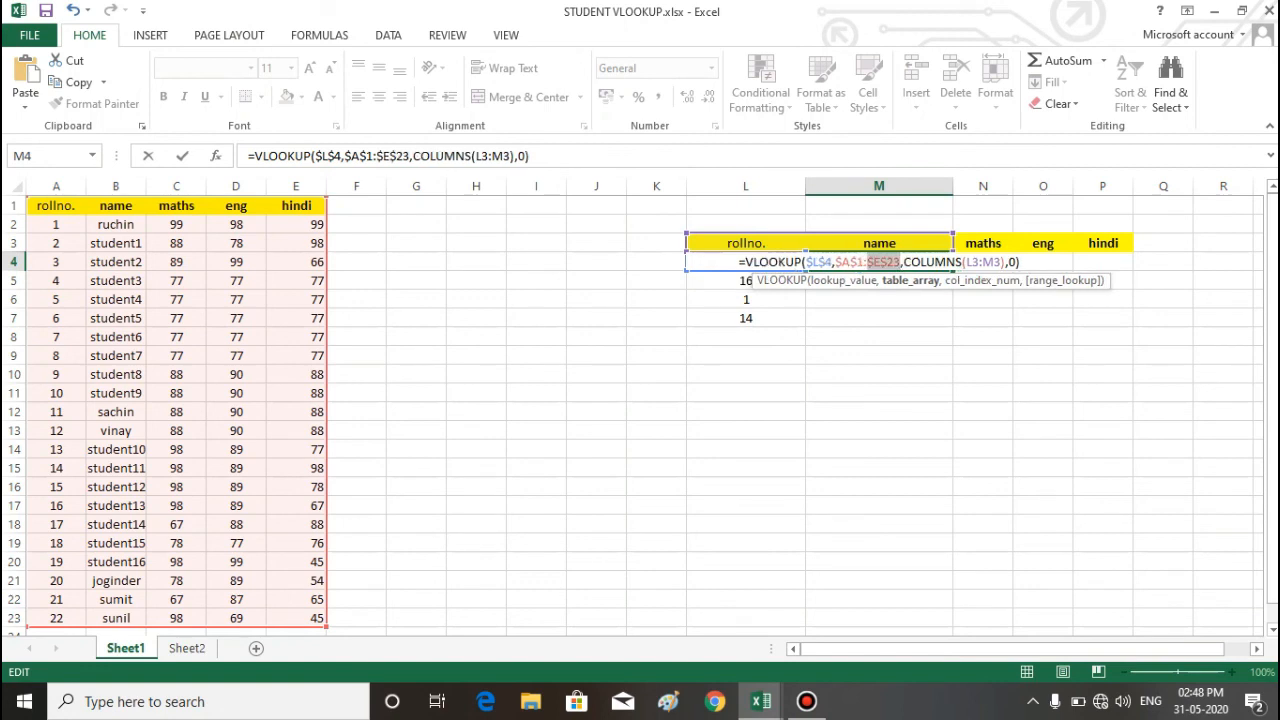
Step: Lock the start of the COLUMNS range as $L$3:M3 and enter the formula in M4
click(972, 262)
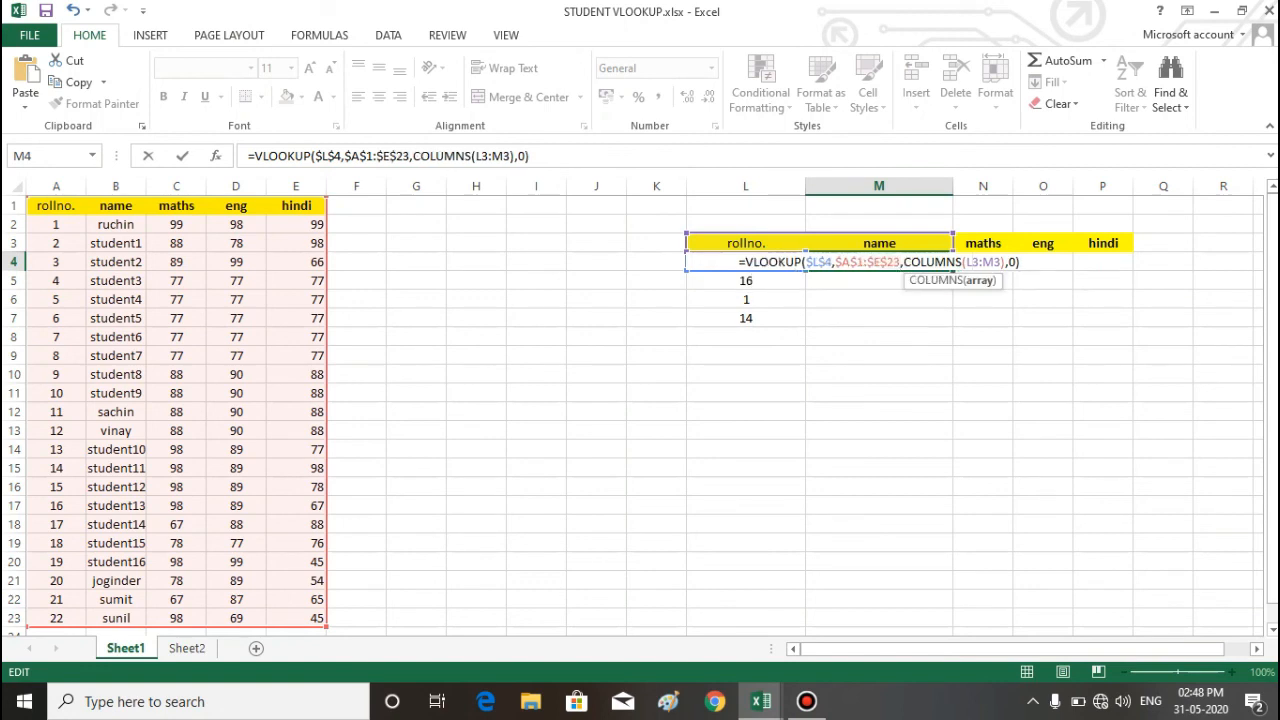
key(F4)
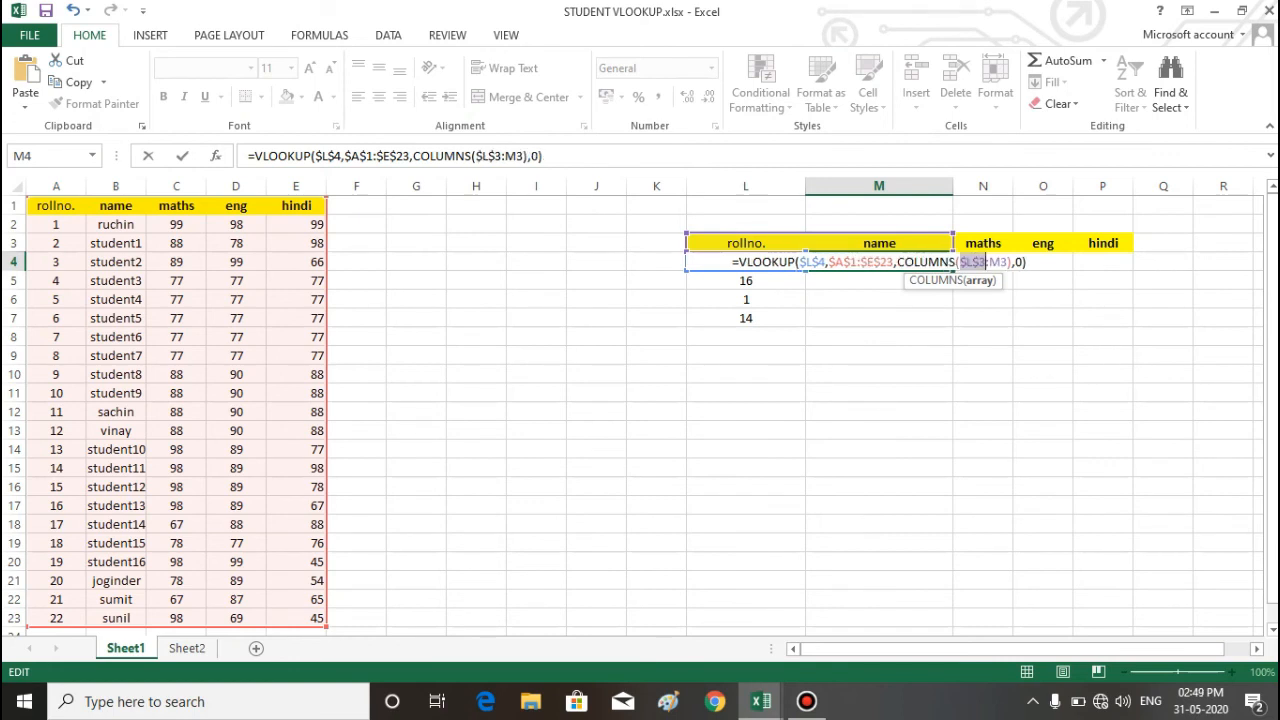
click(1027, 262)
key(Return)
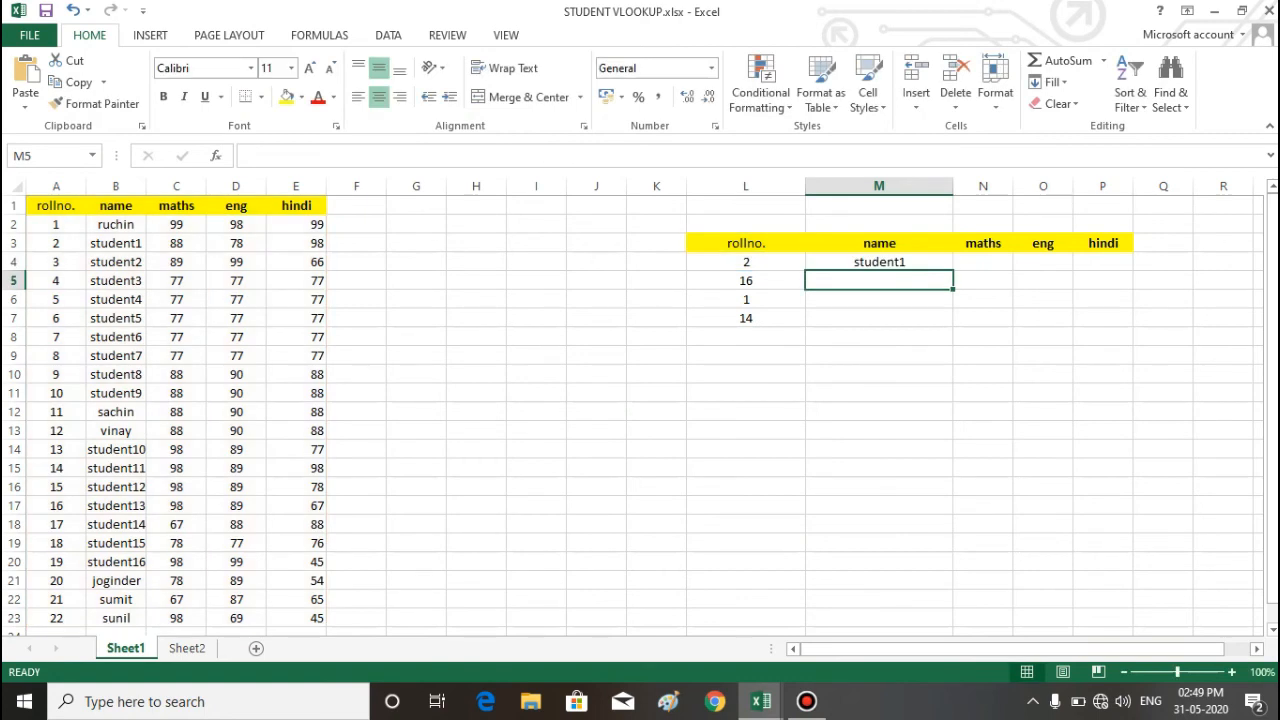
Step: Fill the lookup formula from M4 across to P4 for the maths, eng and hindi marks
click(879, 262)
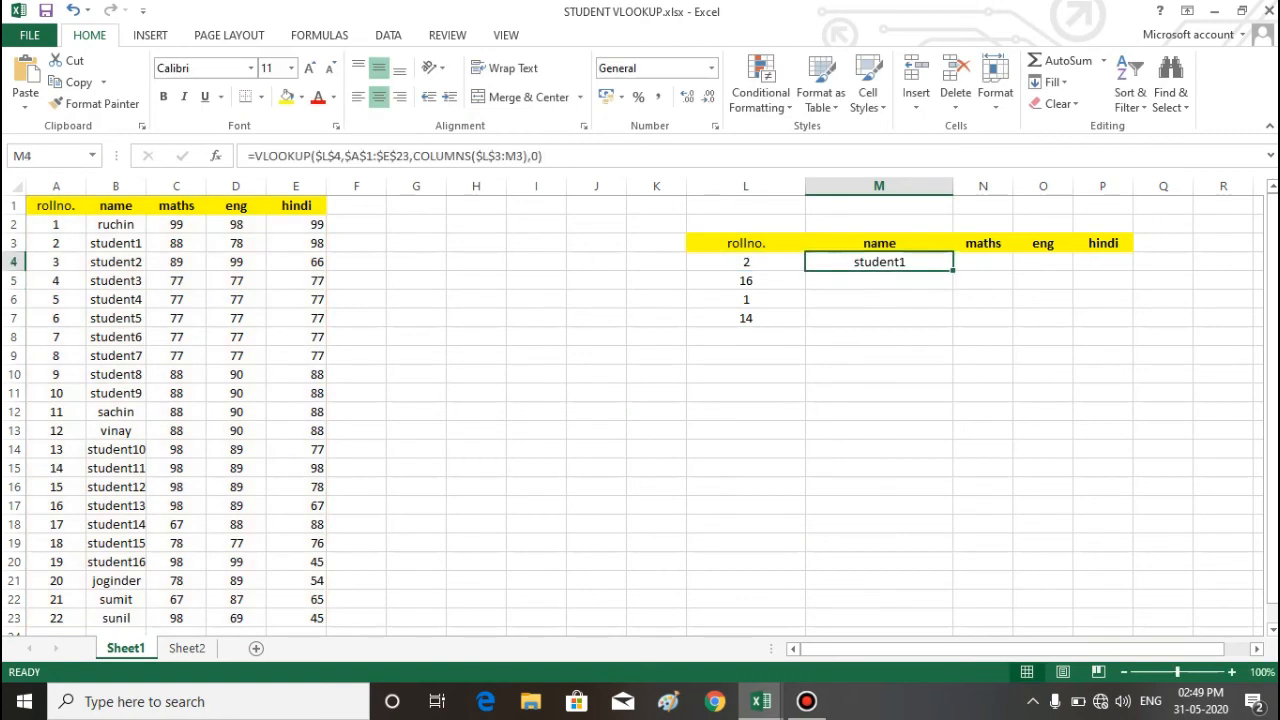
drag(953, 270, 1115, 266)
click(1103, 318)
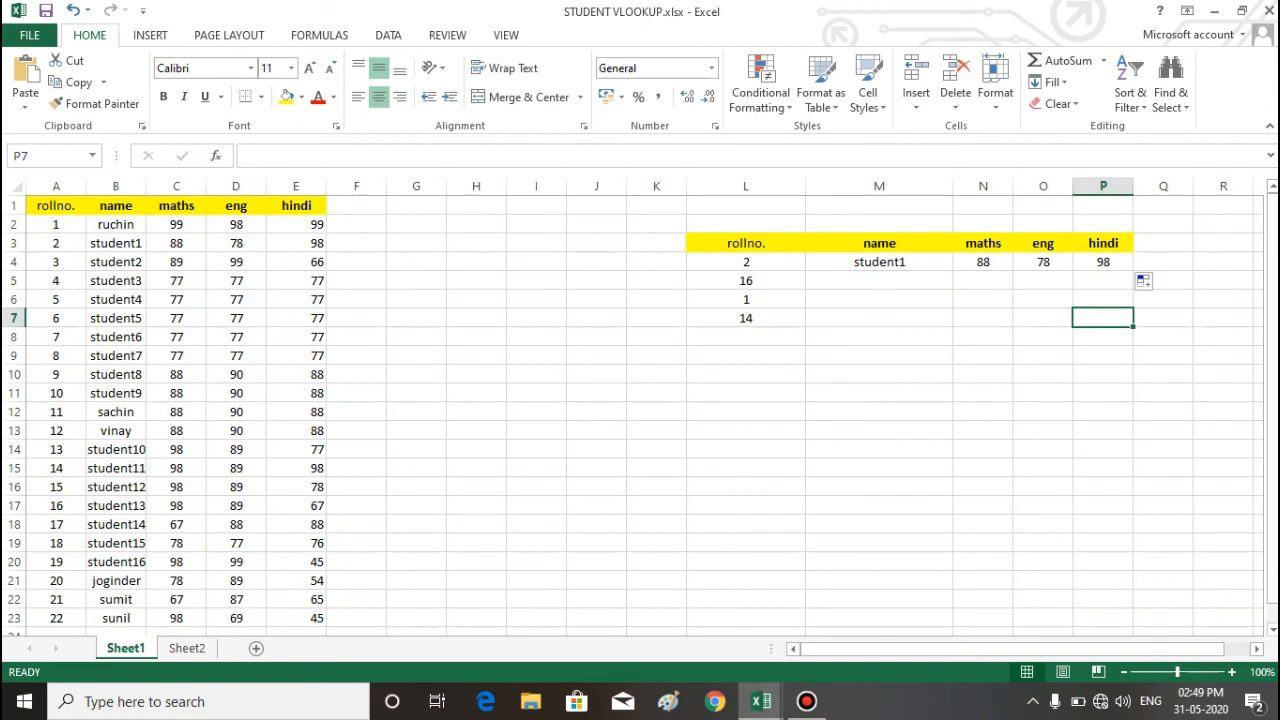
Step: Test the lookup row by entering roll numbers 1, 10 and 11 one after another in L4
click(746, 262)
text(1)
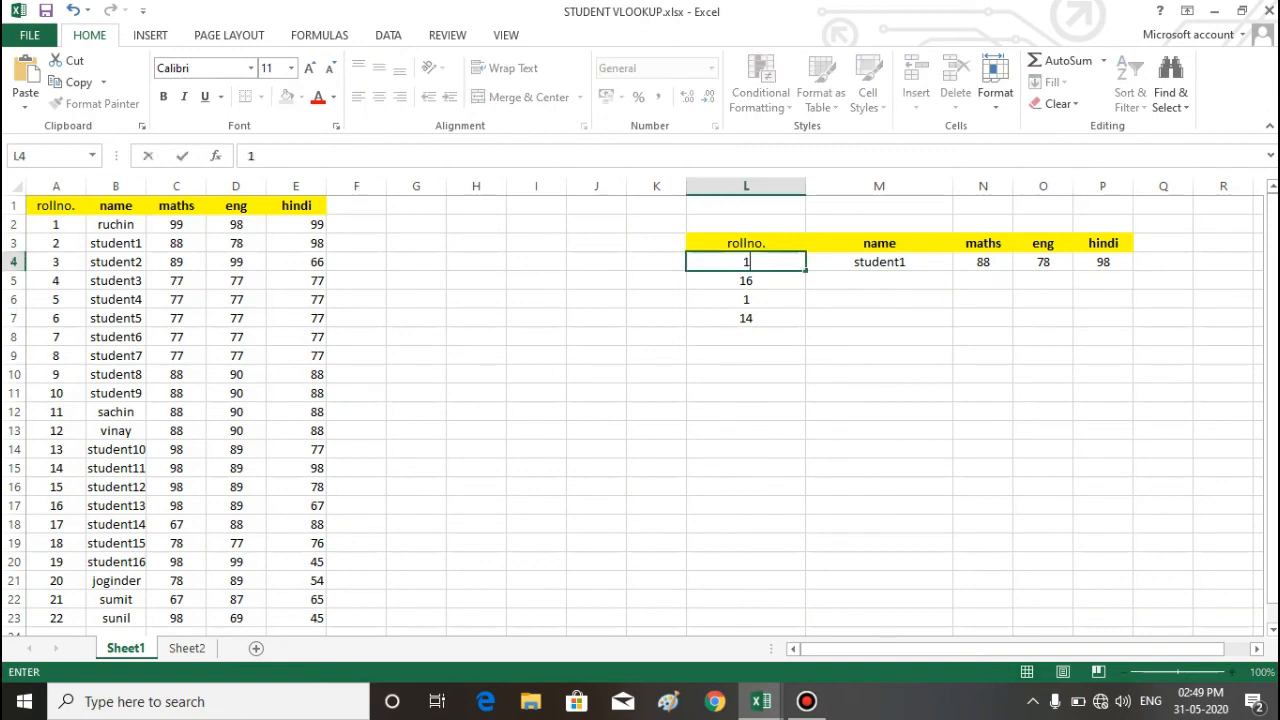
key(Return)
key(Up)
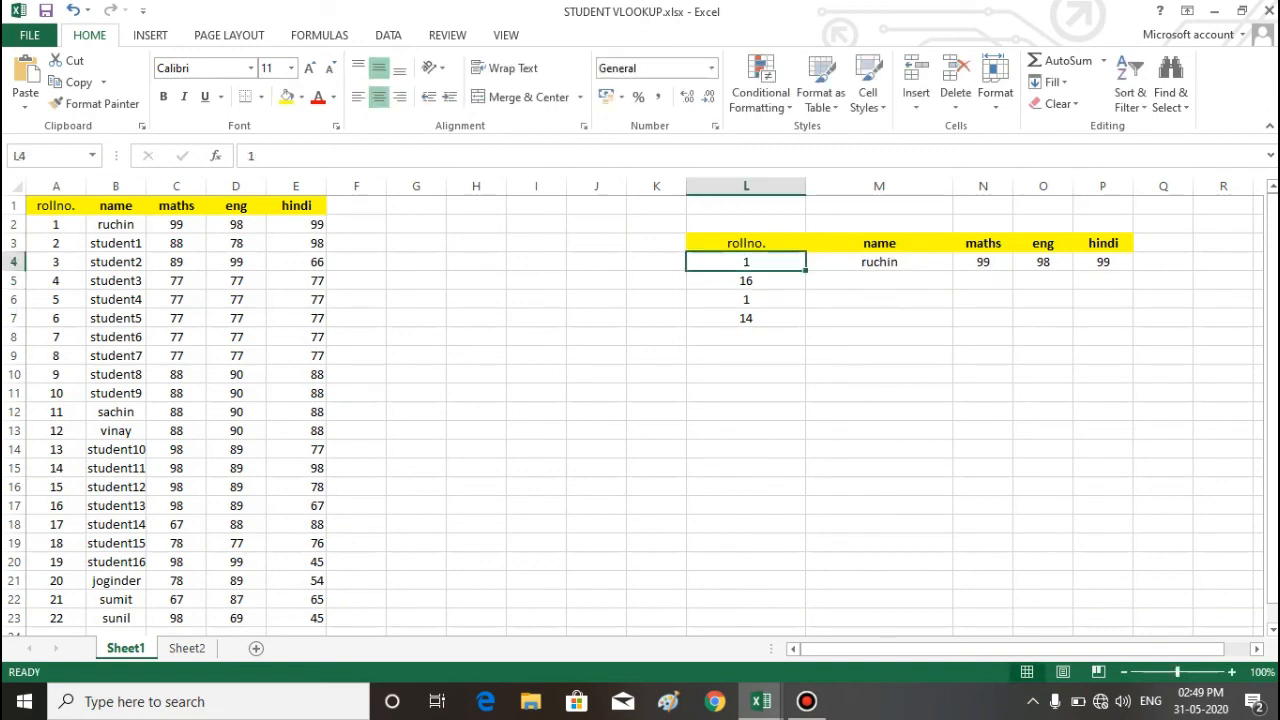
text(10)
key(Return)
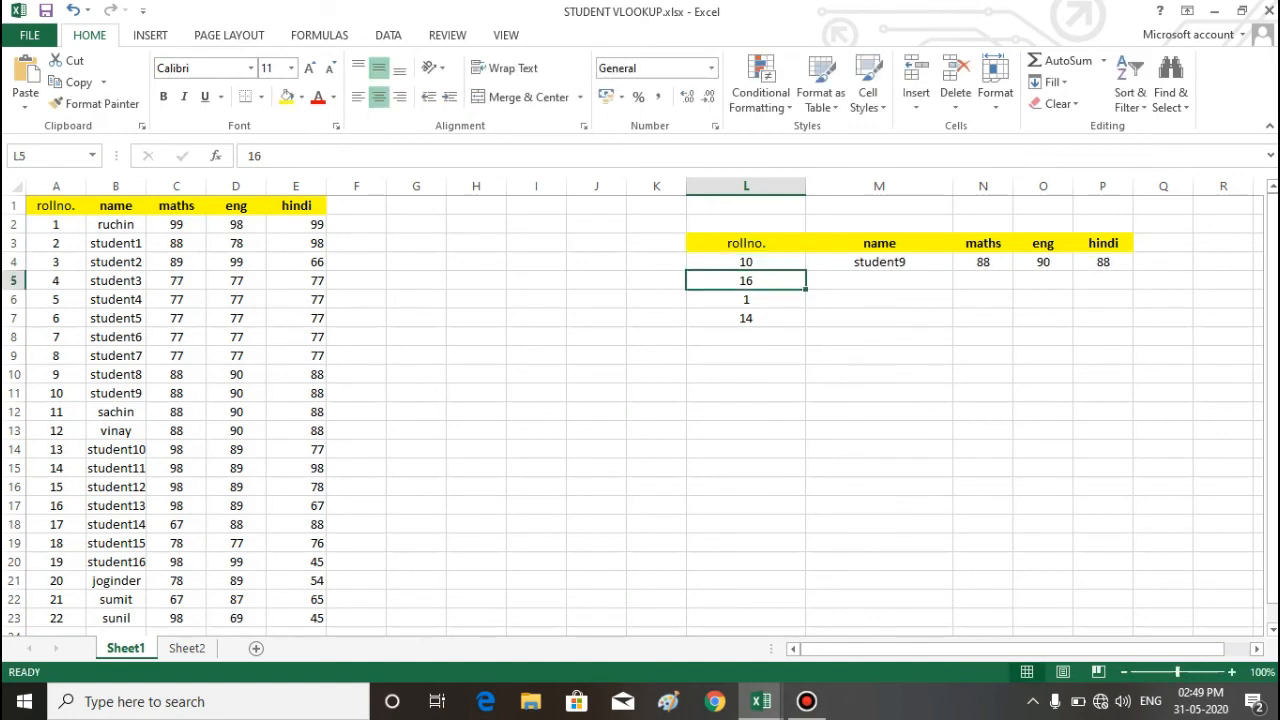
key(Up)
text(11)
key(Return)
click(983, 337)
drag(879, 262, 1103, 263)
click(1103, 337)
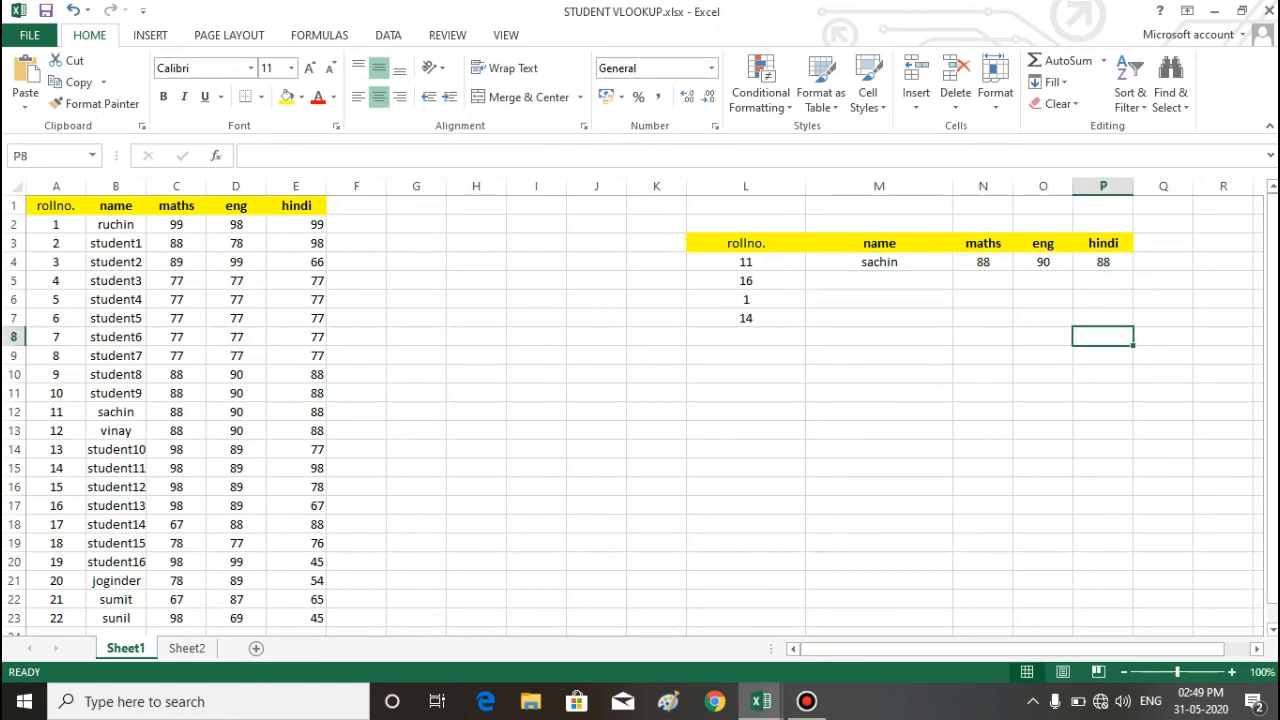
Step: Clear the remaining roll numbers from L5:L7 in the results table
drag(746, 281, 746, 318)
key(Delete)
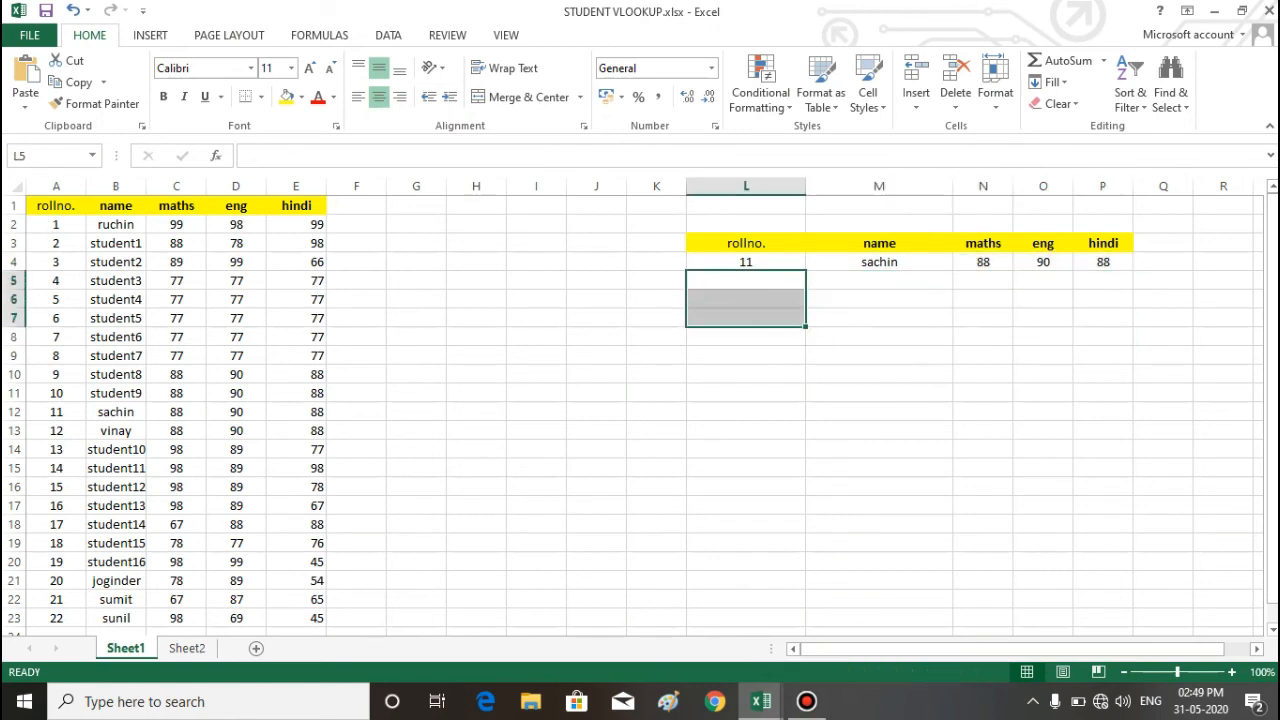
click(596, 393)
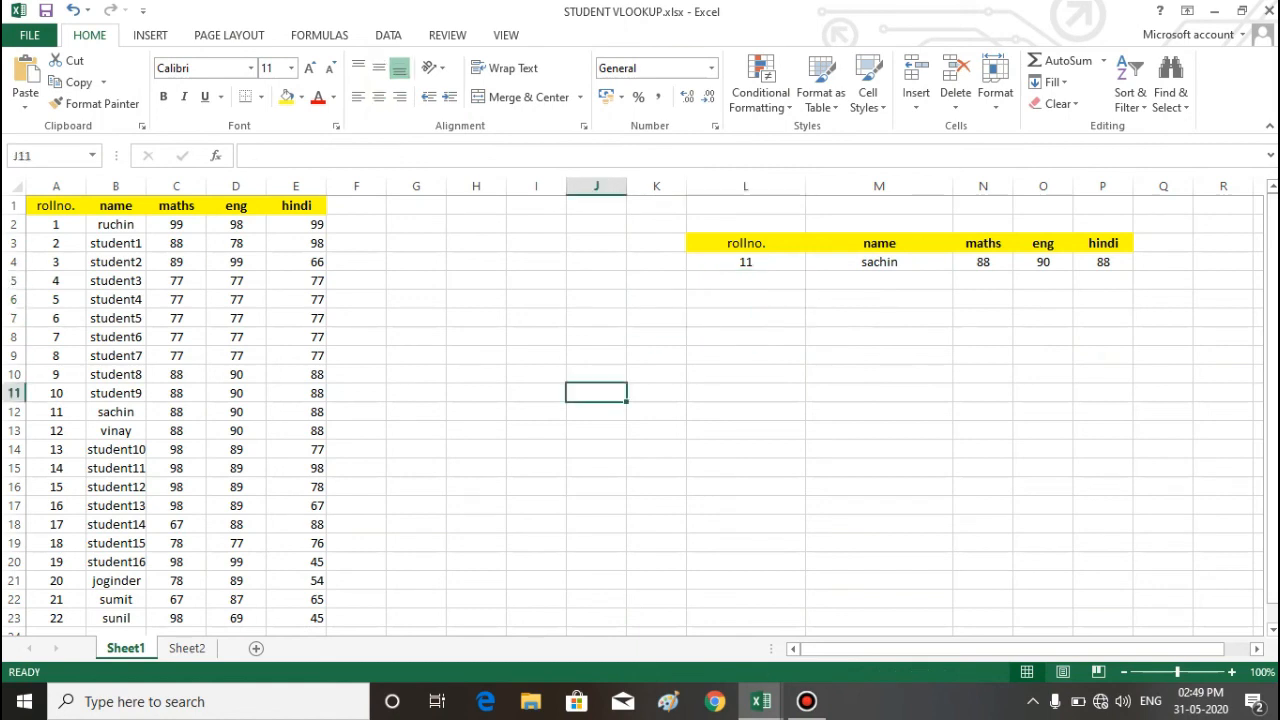
Step: Set the roll number in L4 to 15 and check the name and marks returned in M4:P4
drag(56, 225, 56, 581)
click(656, 431)
click(746, 262)
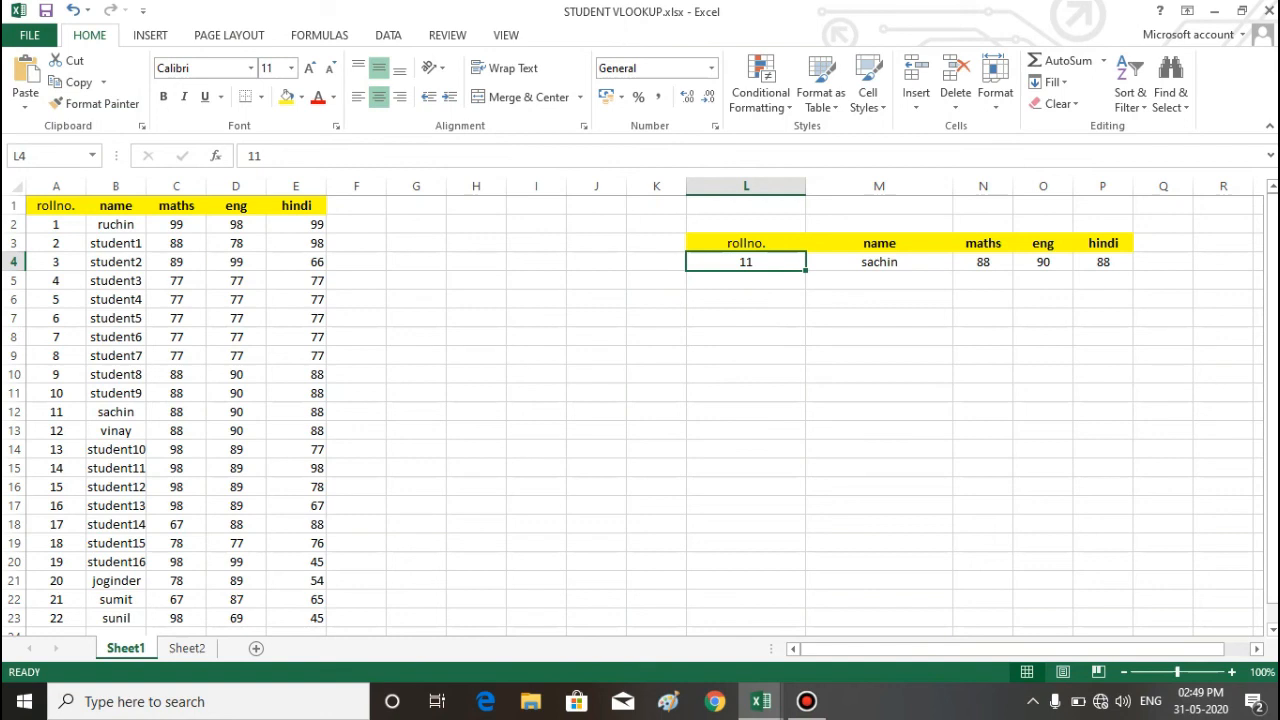
text(15)
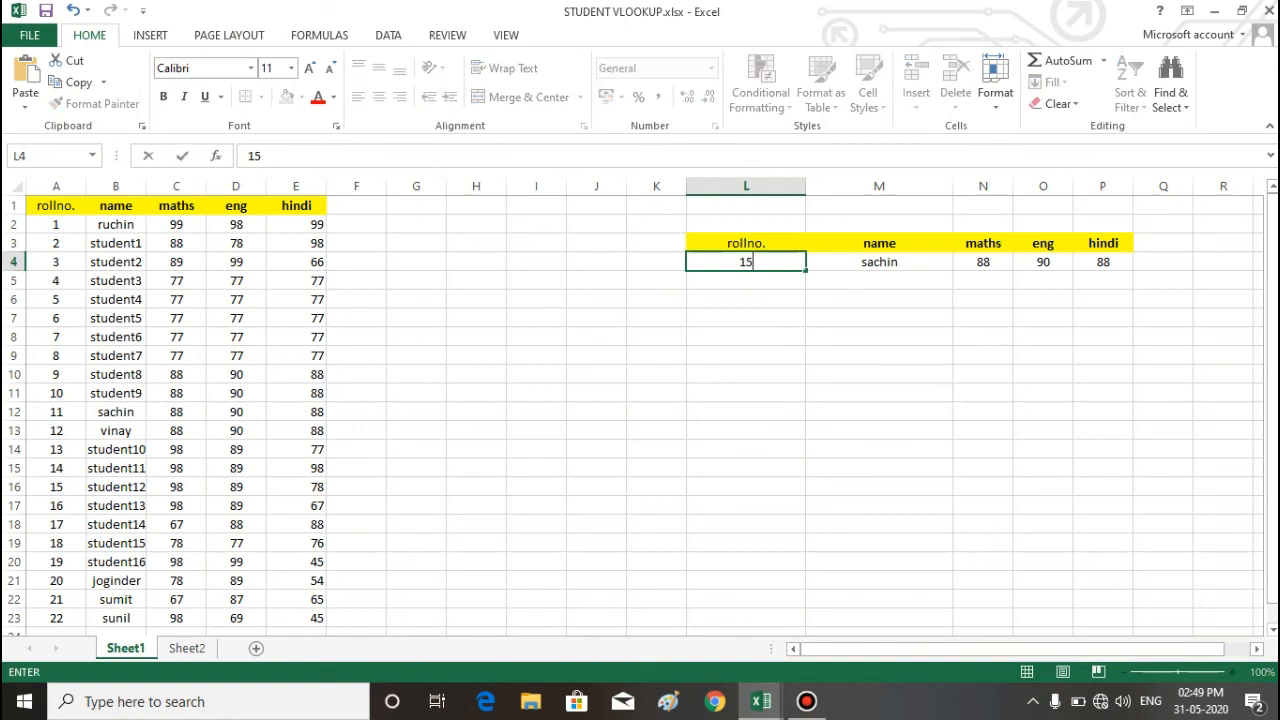
key(Return)
drag(879, 261, 1103, 261)
click(983, 318)
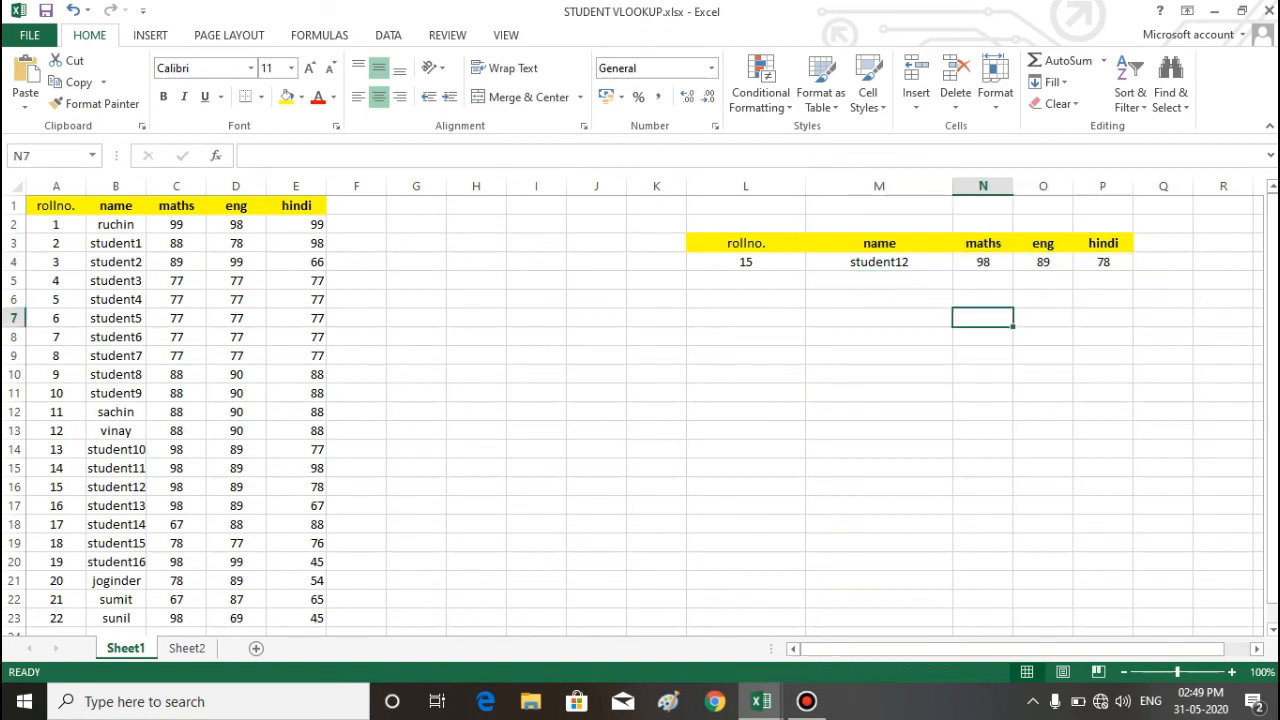
click(879, 262)
click(746, 262)
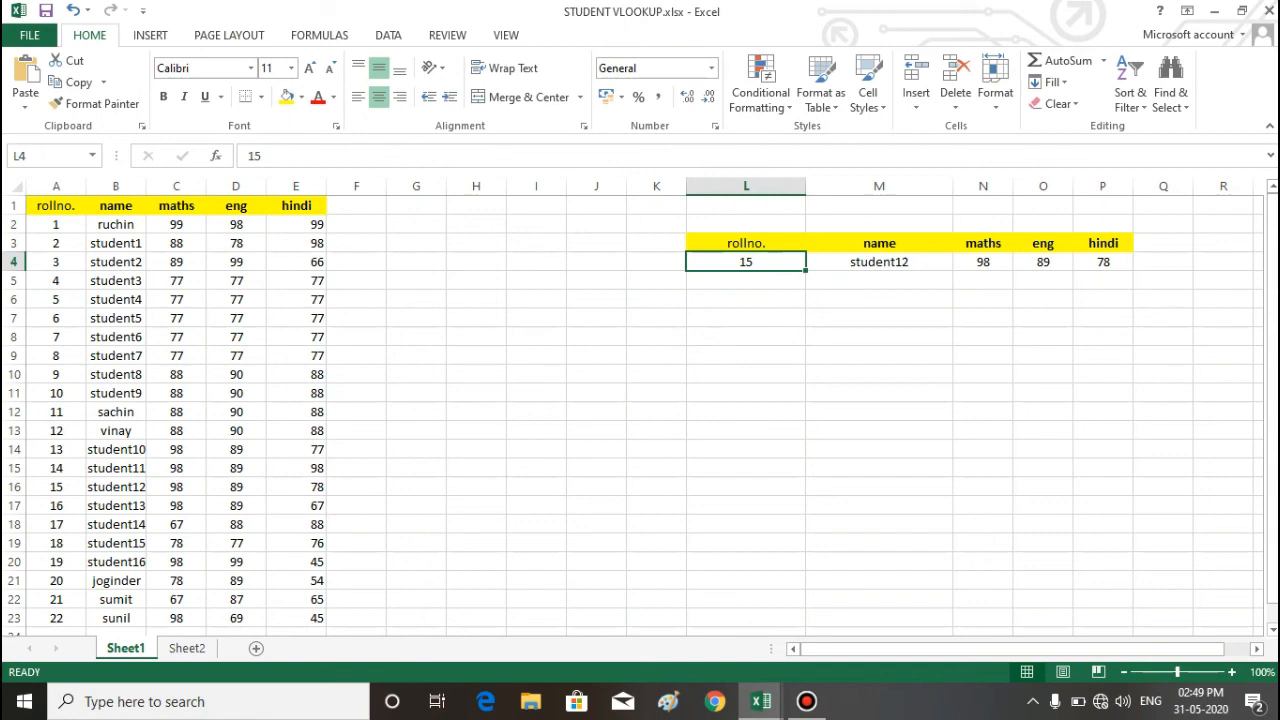
Step: Enter a phone number in L11 and clear the cell again
click(746, 393)
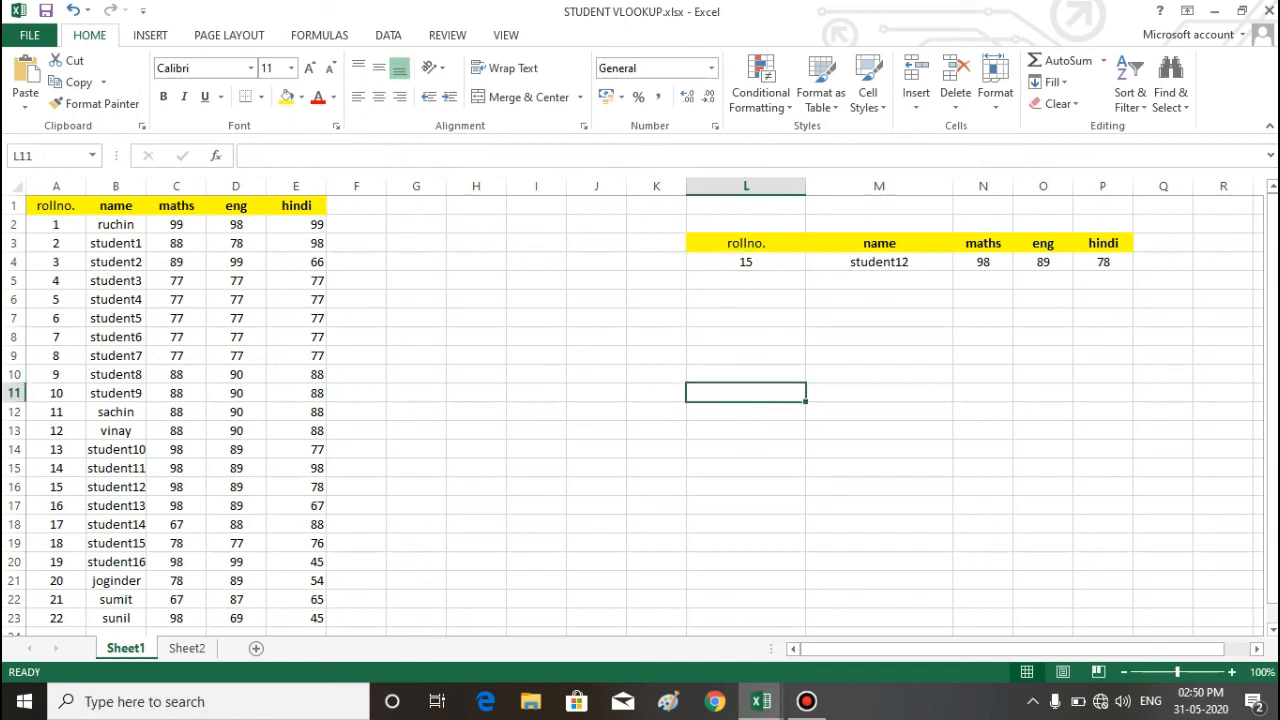
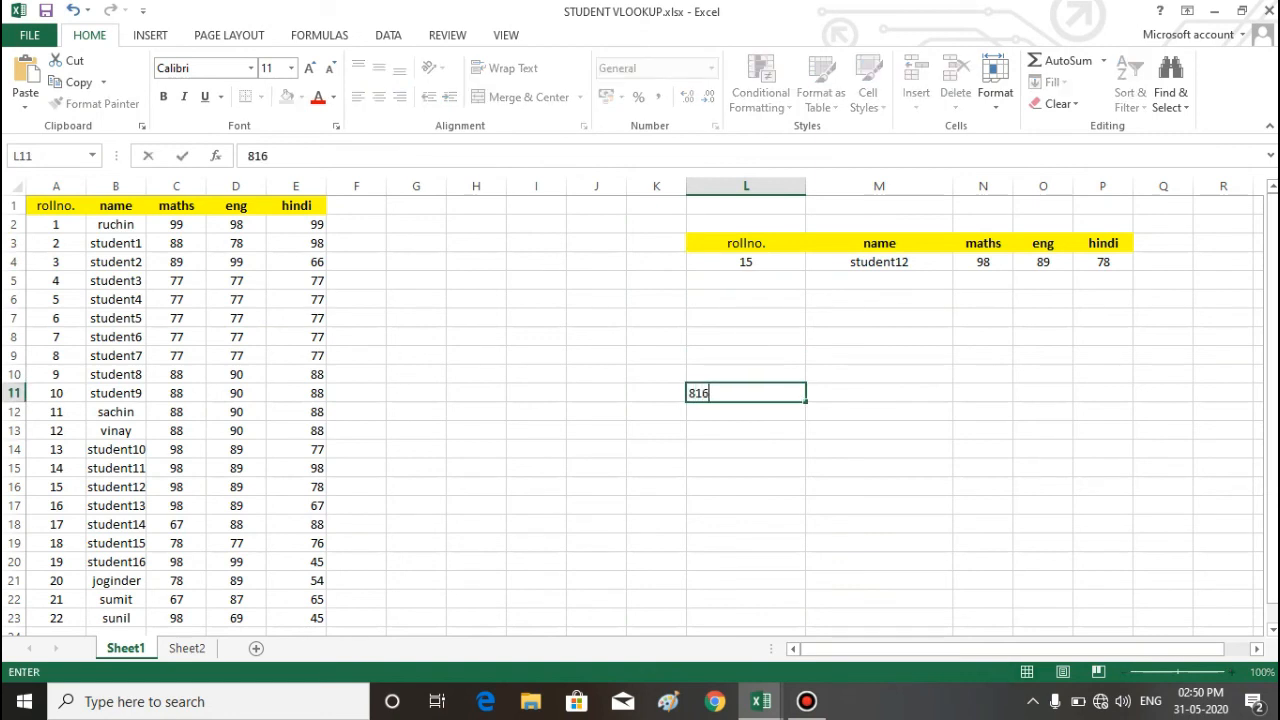
key(ctrl+Return)
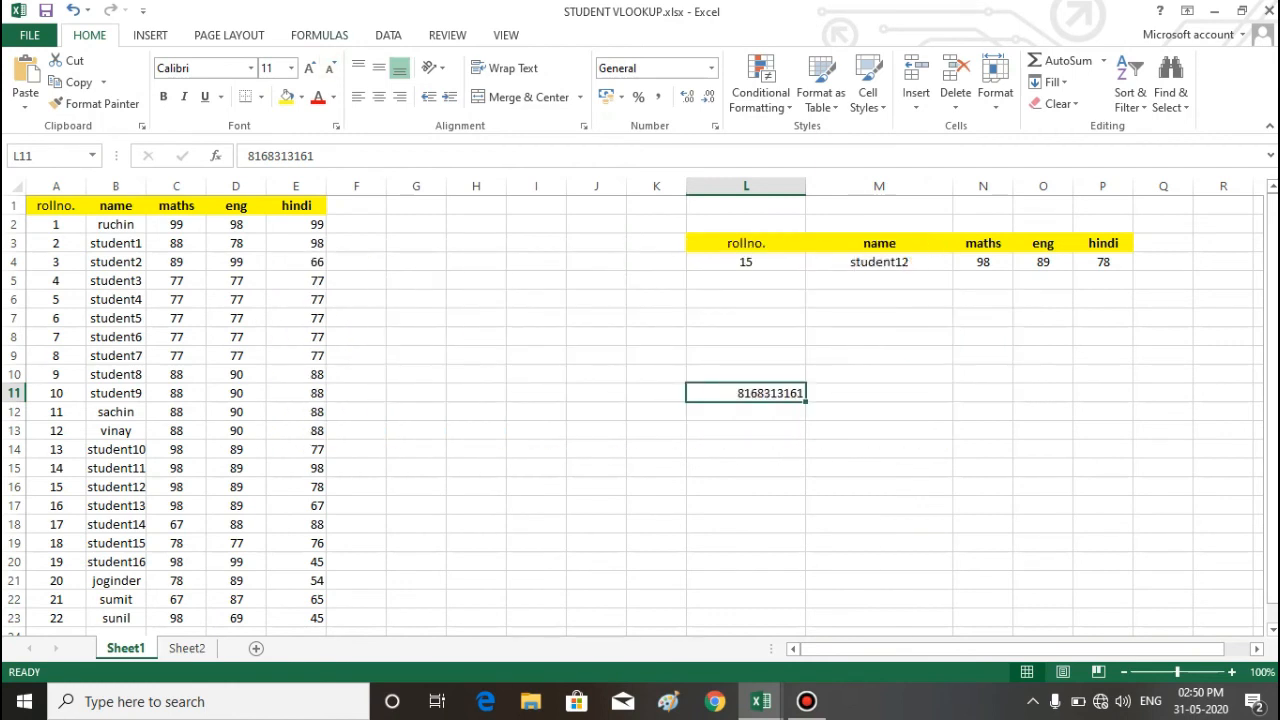
key(BackSpace)
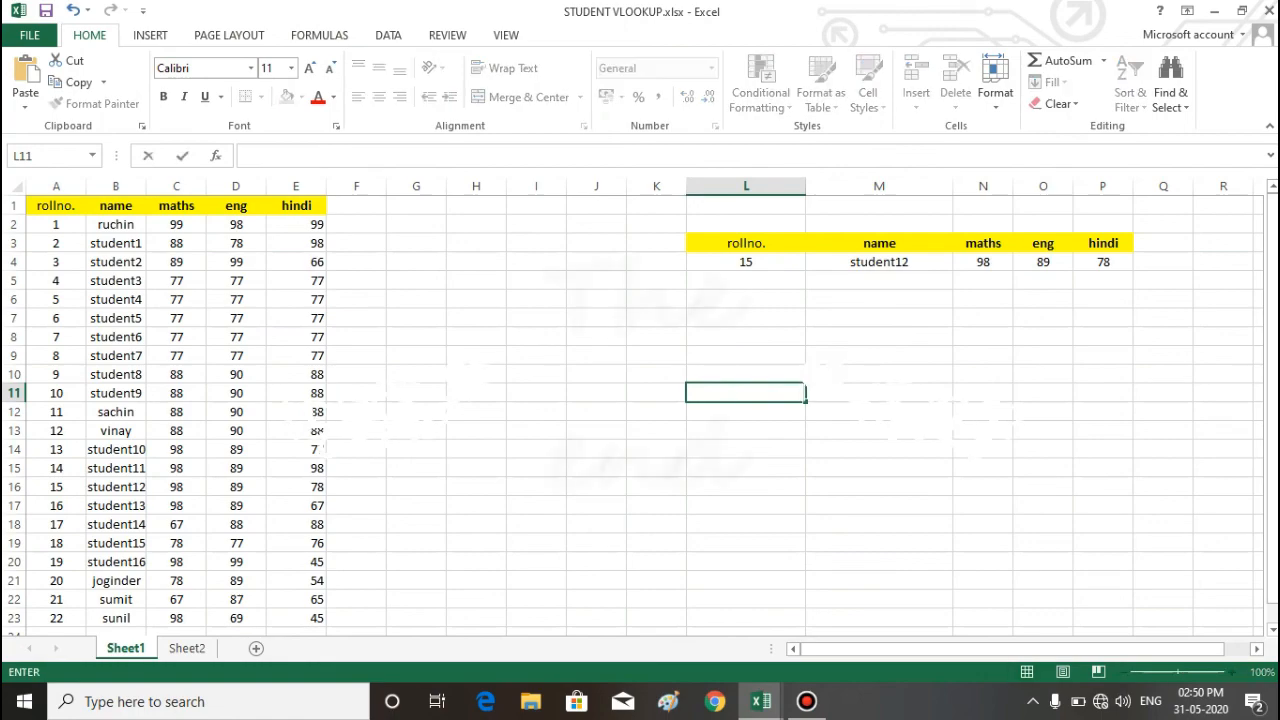
Step: Minimize the STUDENT VLOOKUP.xlsx workbook window
drag(983, 468, 1043, 468)
click(1215, 11)
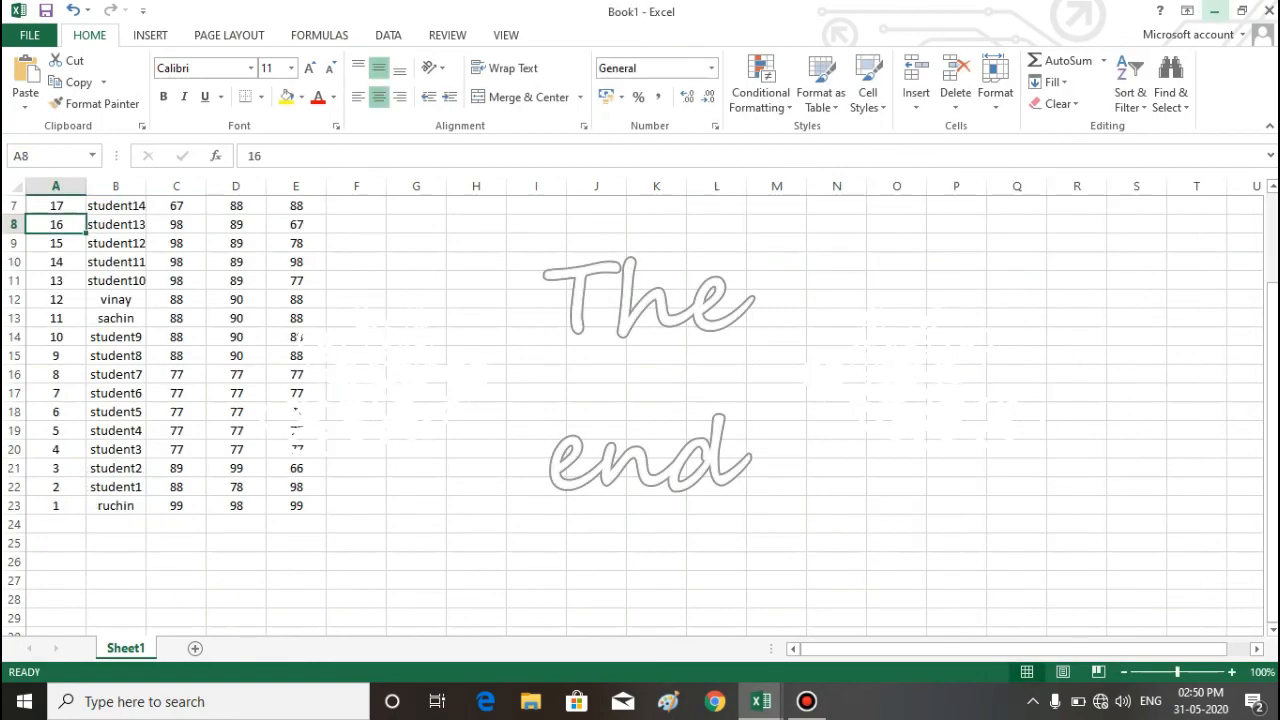